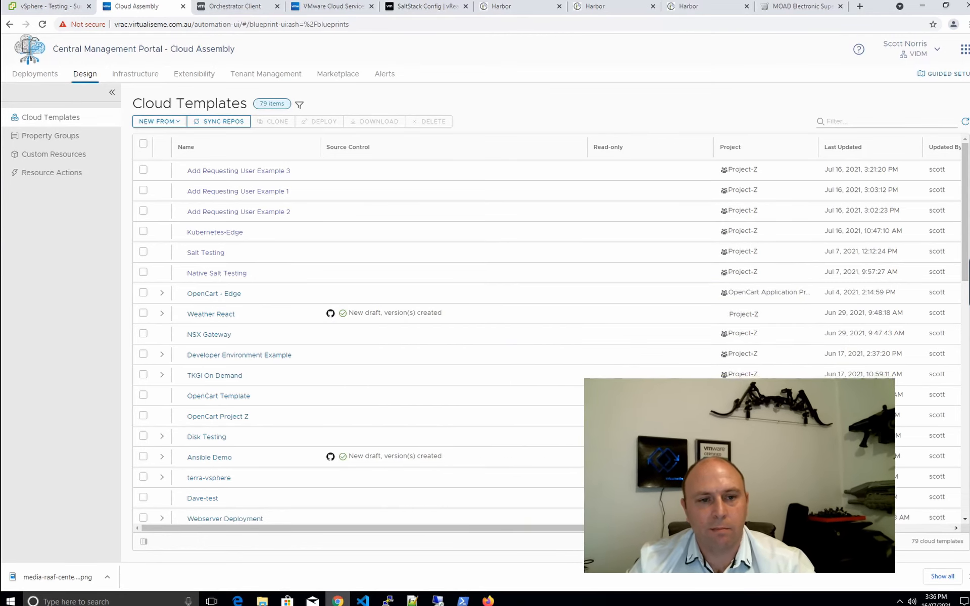
Open the 'Add Requesting User Example 1' cloud template from the Cloud Templates list
left_click(233, 193)
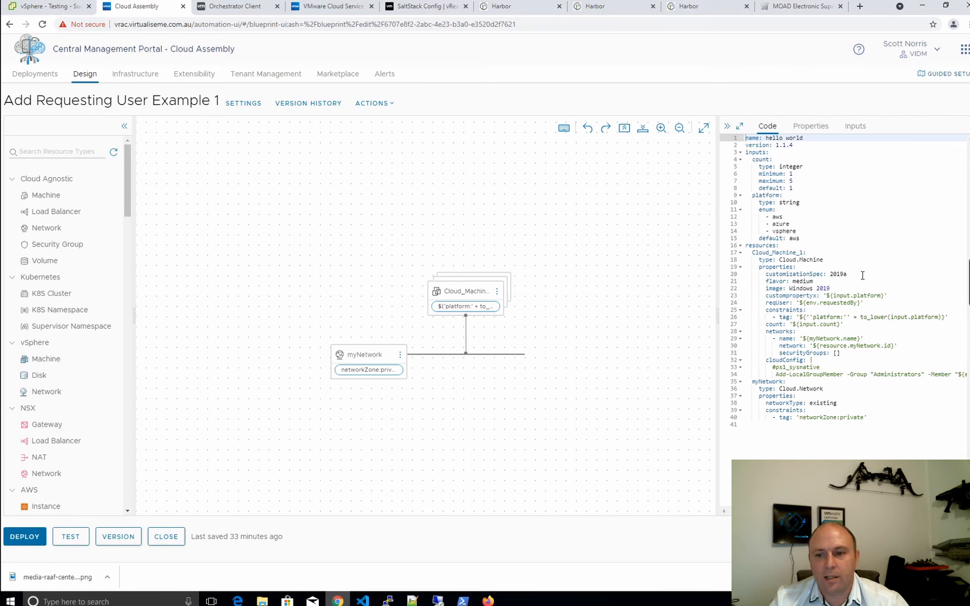
Review the customizationSpec, image, custom property and reqUser requested-by lines in the template YAML
left_click_drag(862, 274, 810, 265)
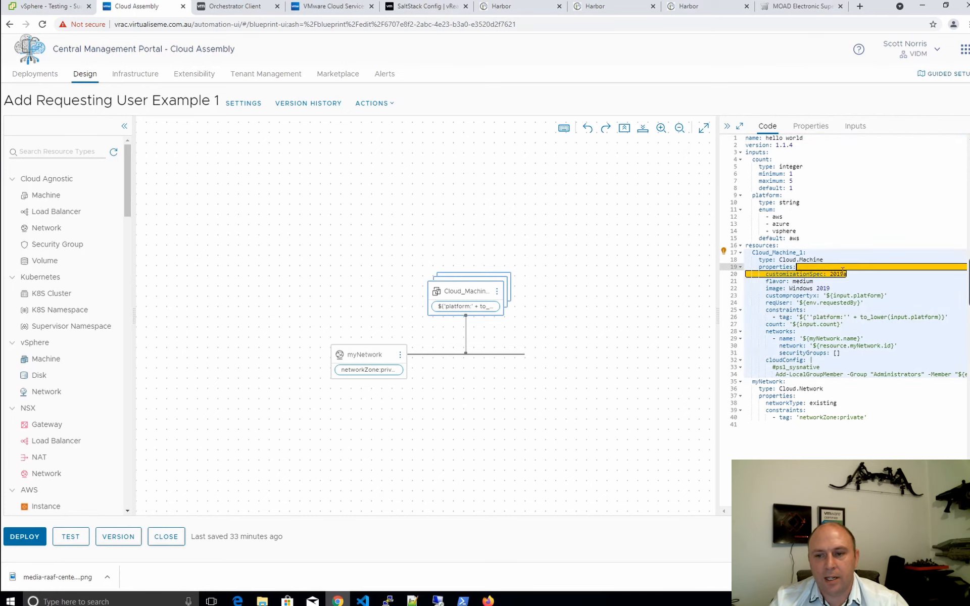
left_click(868, 276)
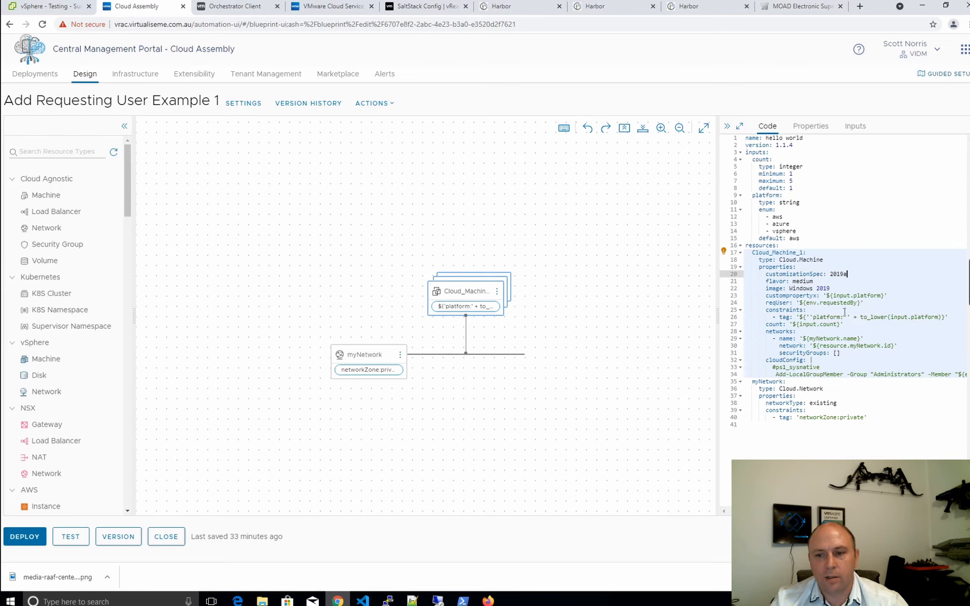
left_click_drag(836, 286, 778, 296)
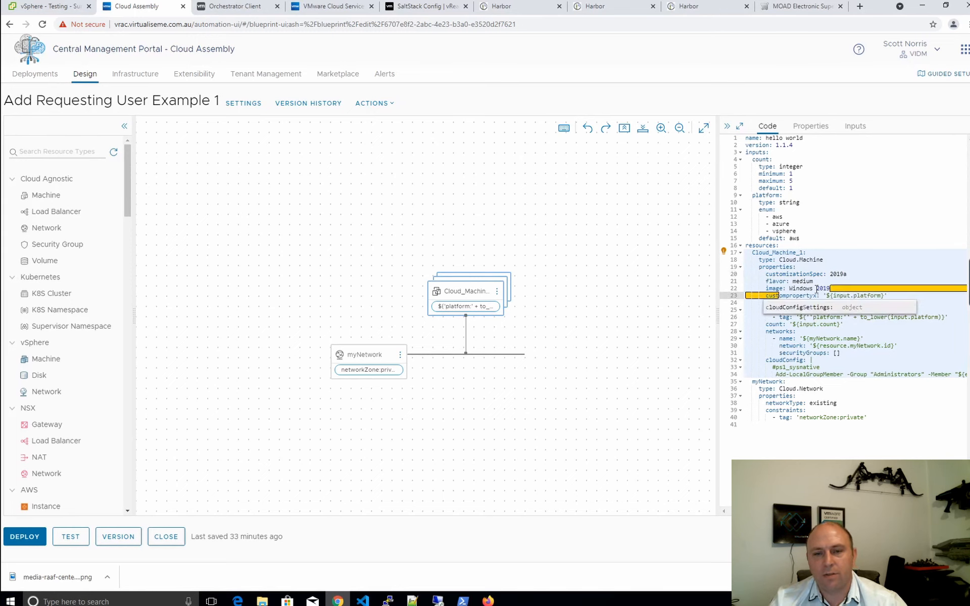
left_click(902, 332)
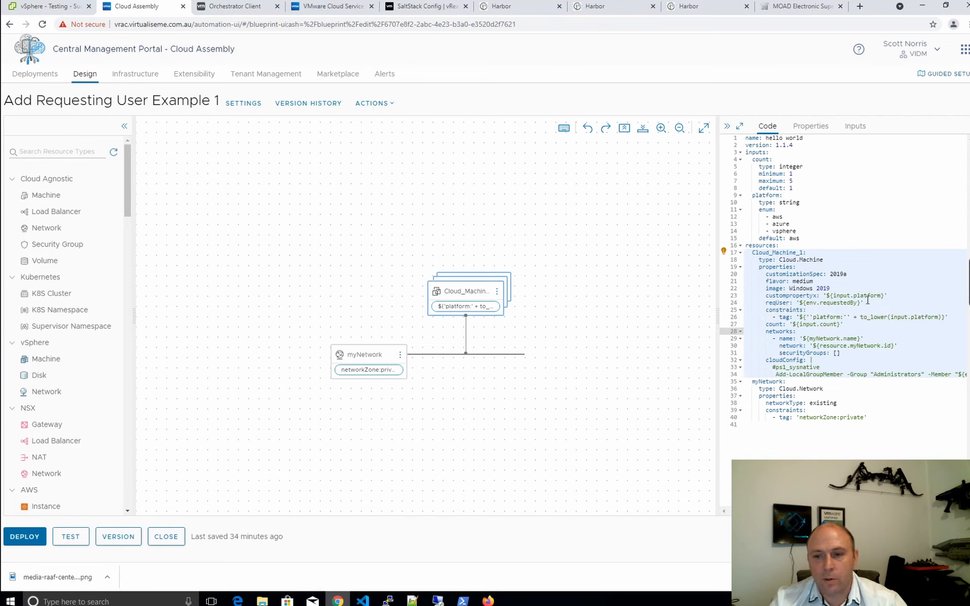
left_click_drag(865, 303, 803, 303)
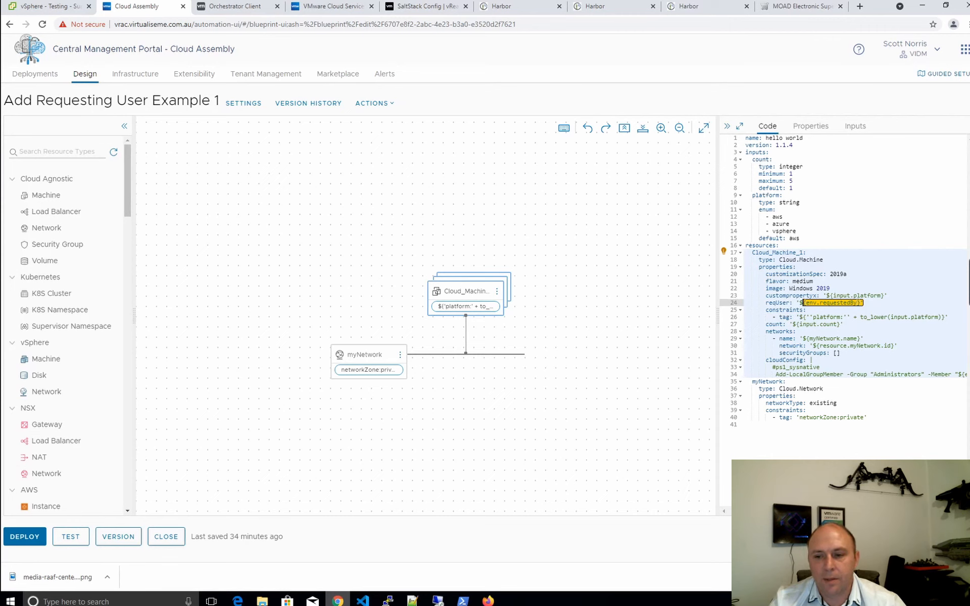
Inspect the cloudConfig Add-LocalGroupMember command using ${env.requestedBy}, then start deploying the template
left_click(818, 361)
key("Escape")
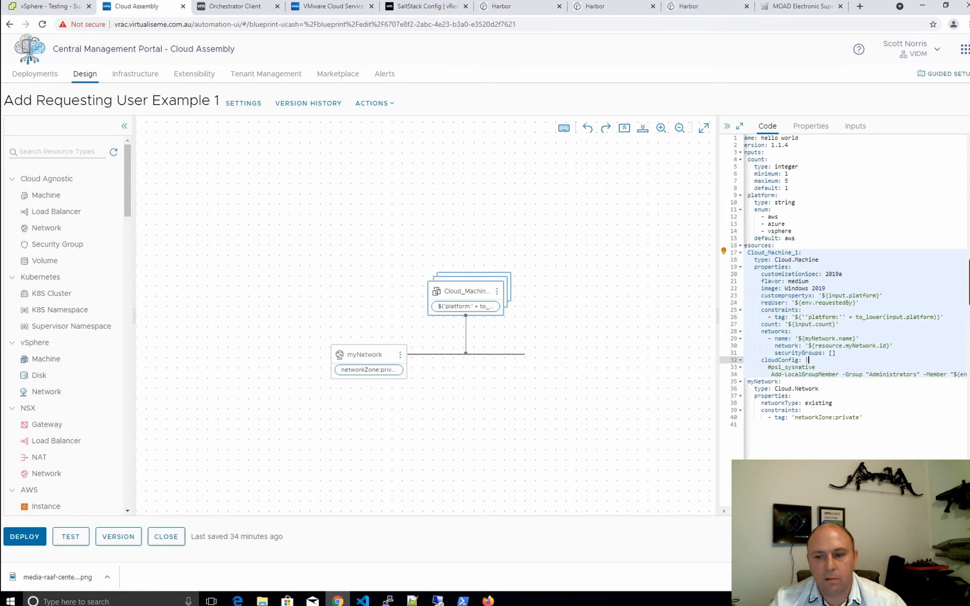
scroll(854, 283, "right", 2)
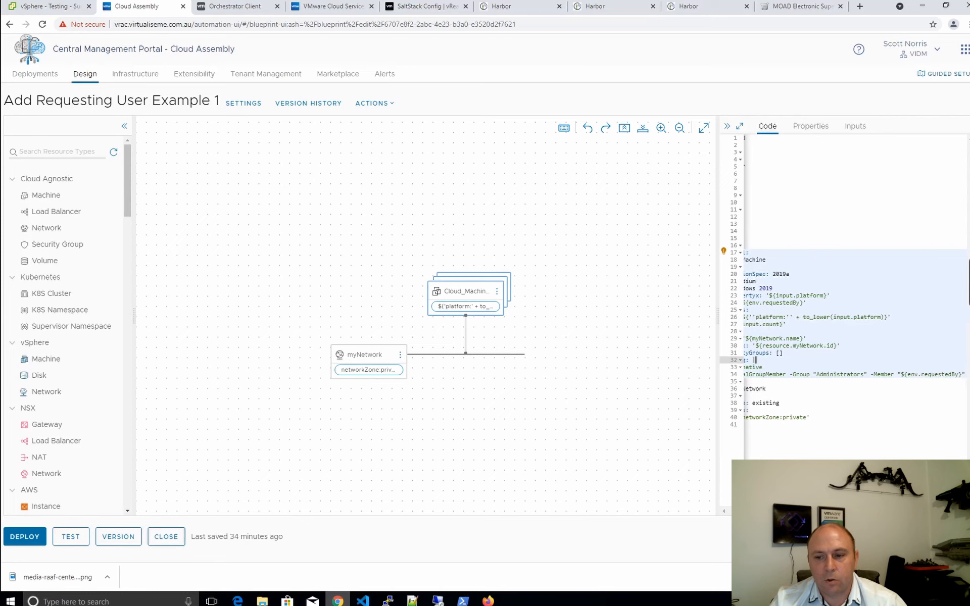
left_click_drag(961, 374, 903, 377)
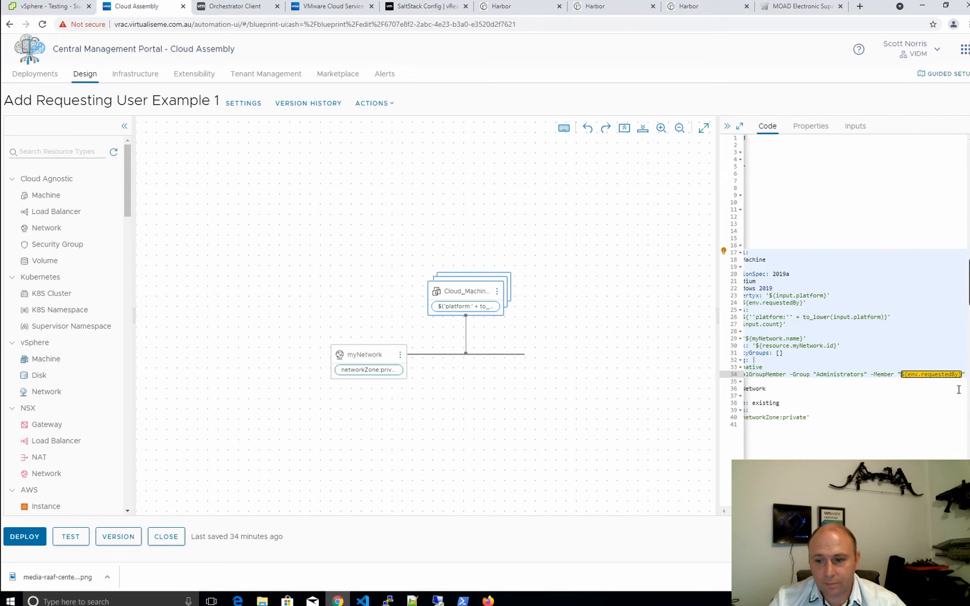
left_click(934, 381)
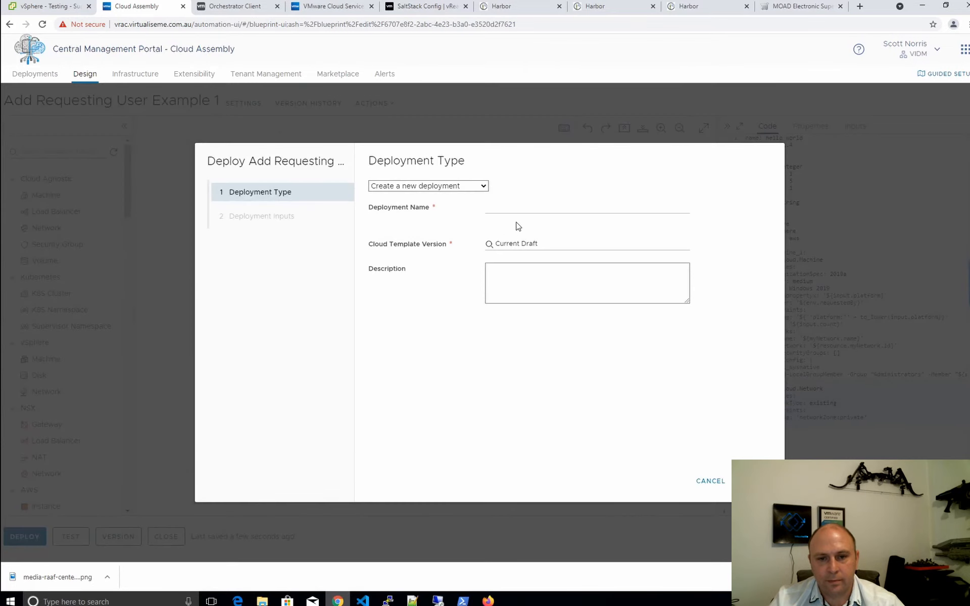
left_click(516, 209)
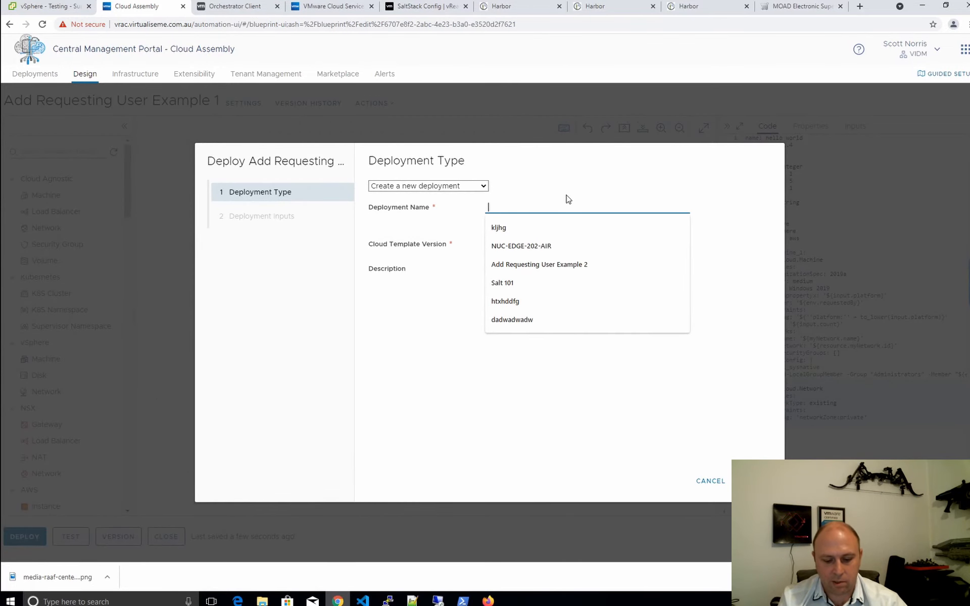
Deploy the template as 'Cloud-Base Init add user' with count 1 and platform vsphere
type("Cloud")
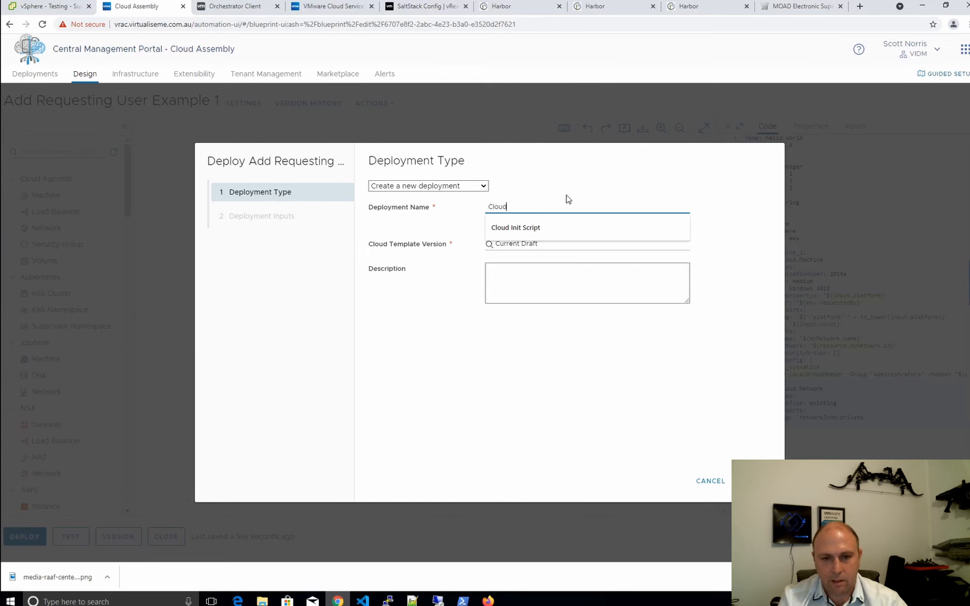
type("-Bas")
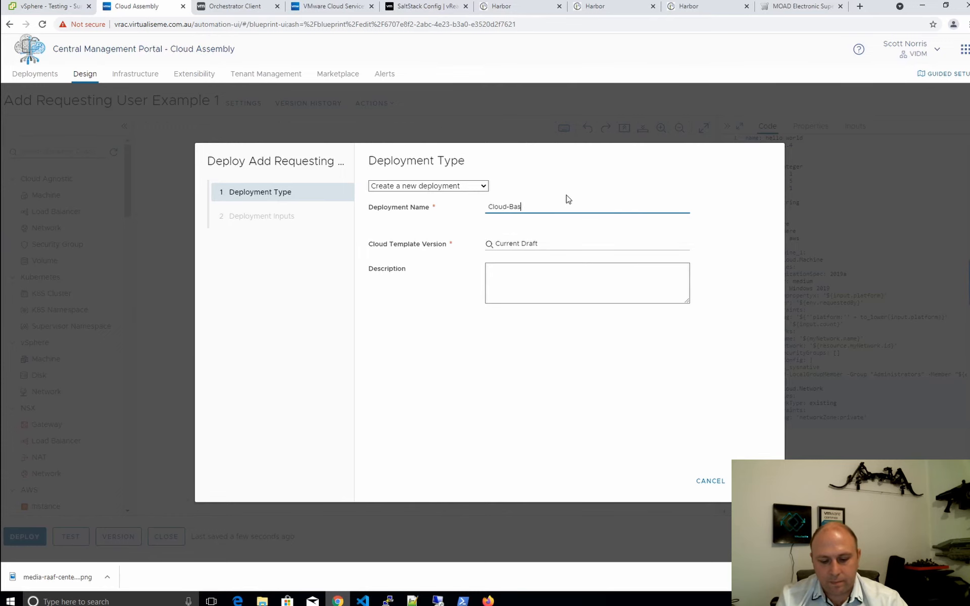
type("e")
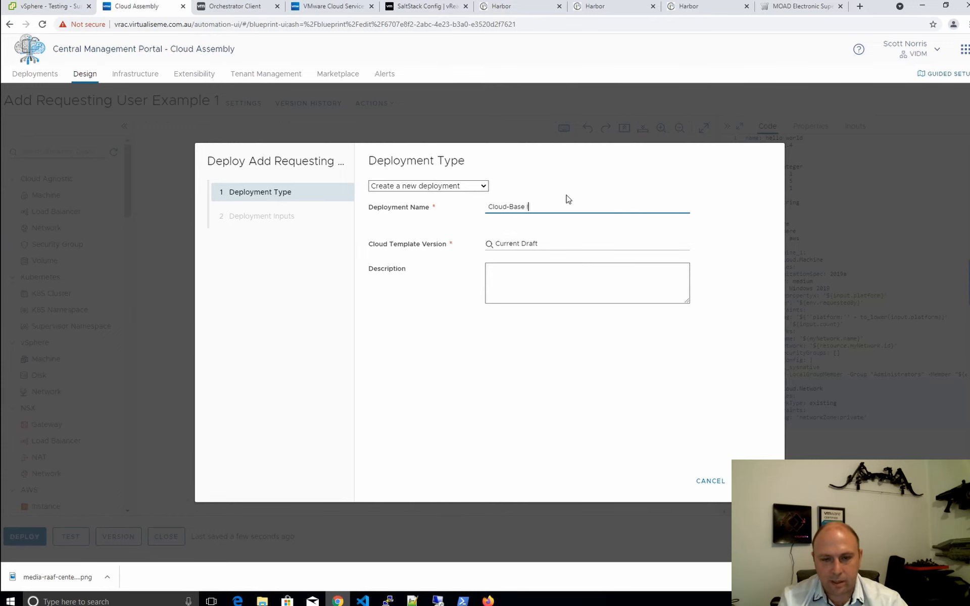
type(" Init")
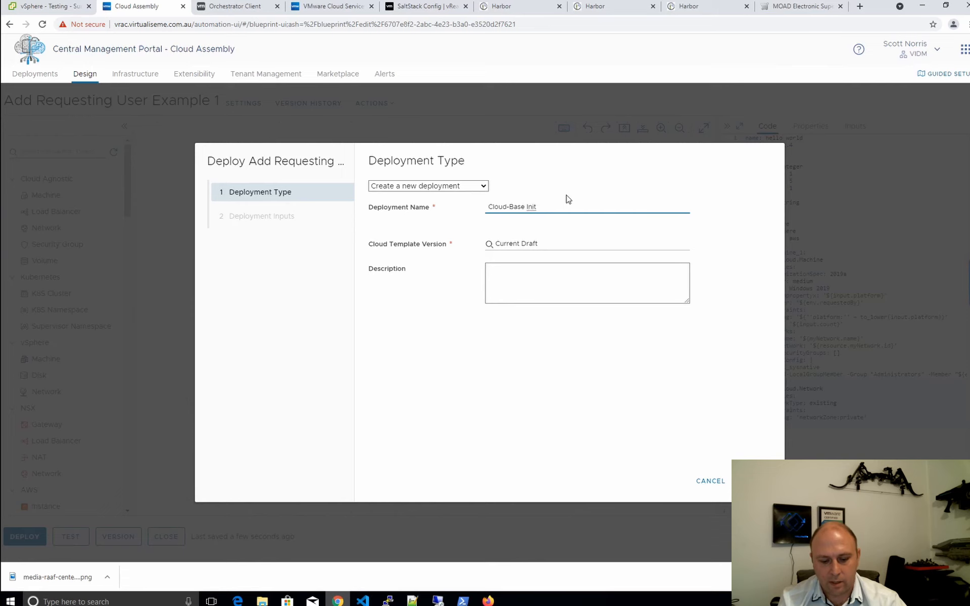
type(" add user")
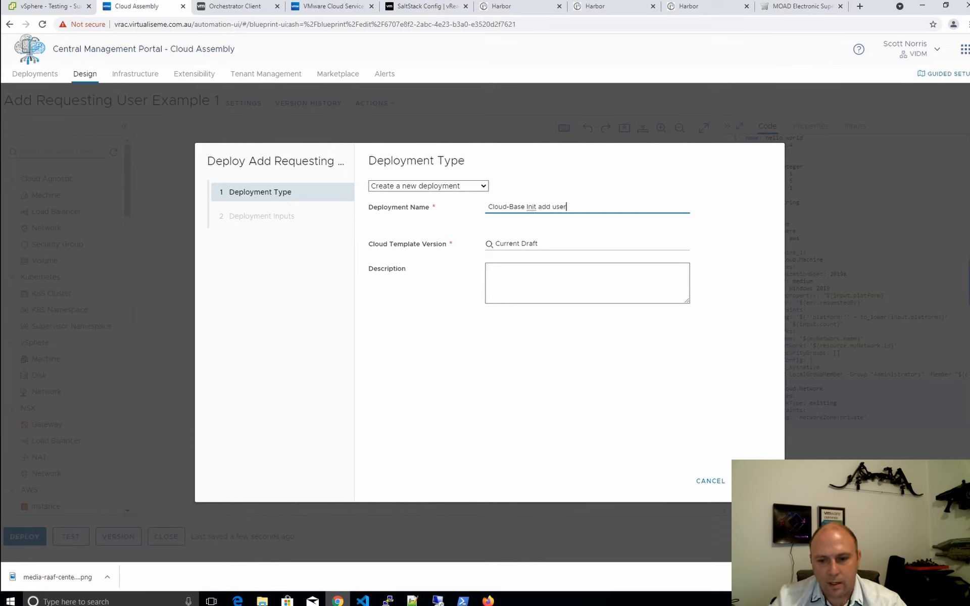
left_click(753, 480)
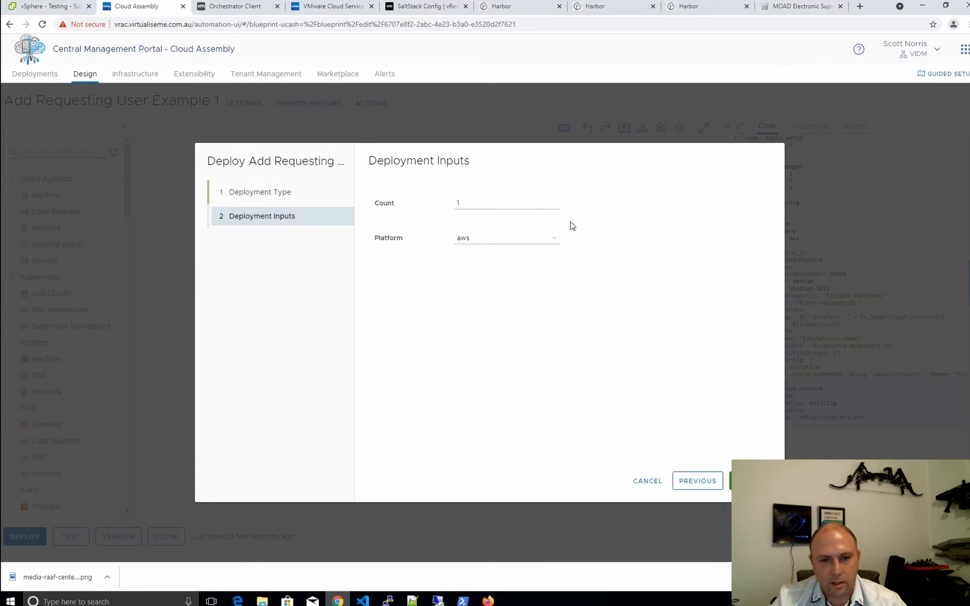
left_click(521, 239)
left_click(490, 277)
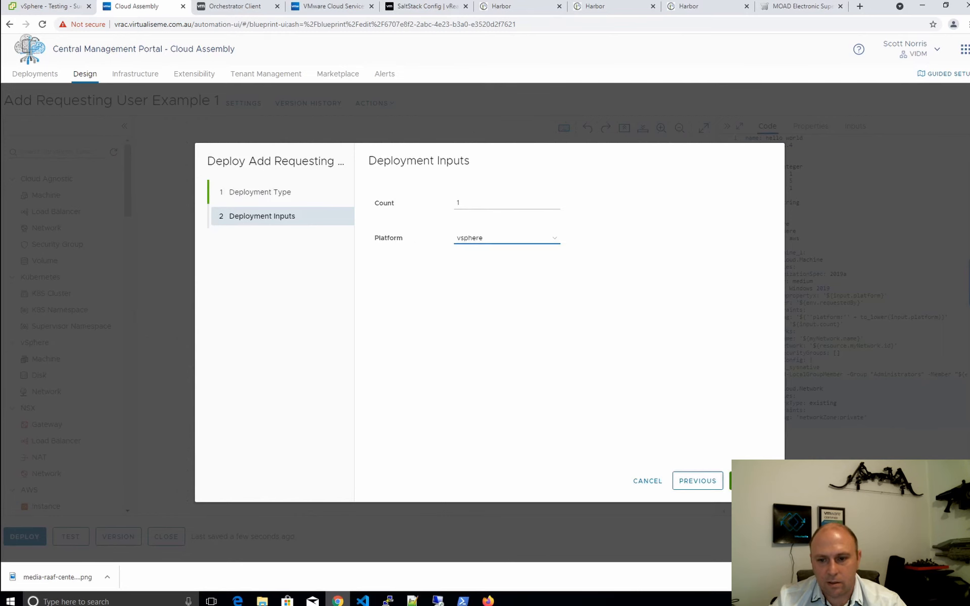
left_click(752, 481)
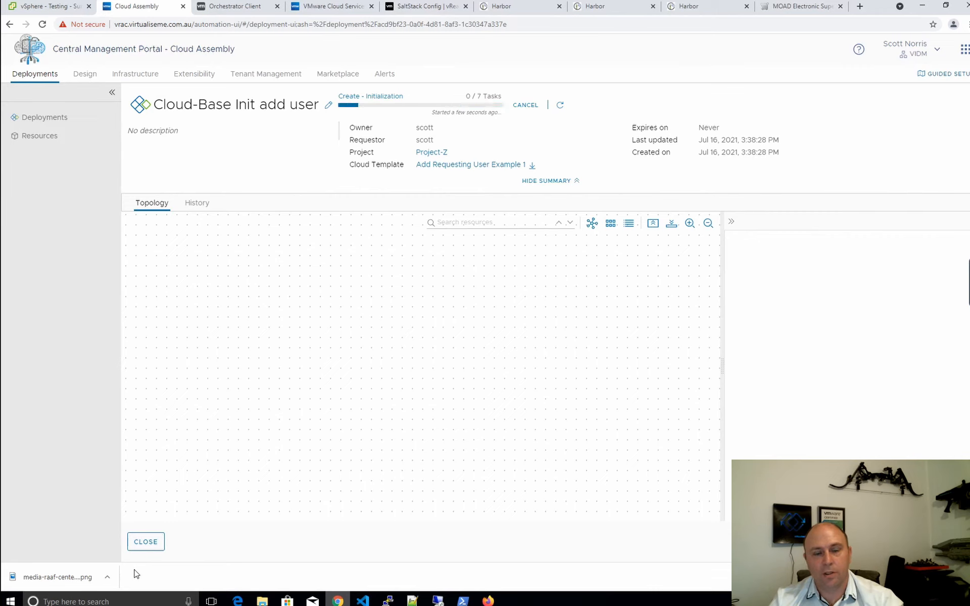
Close the deployment and open the 'Add Requesting User Example 2' cloud template
left_click(151, 542)
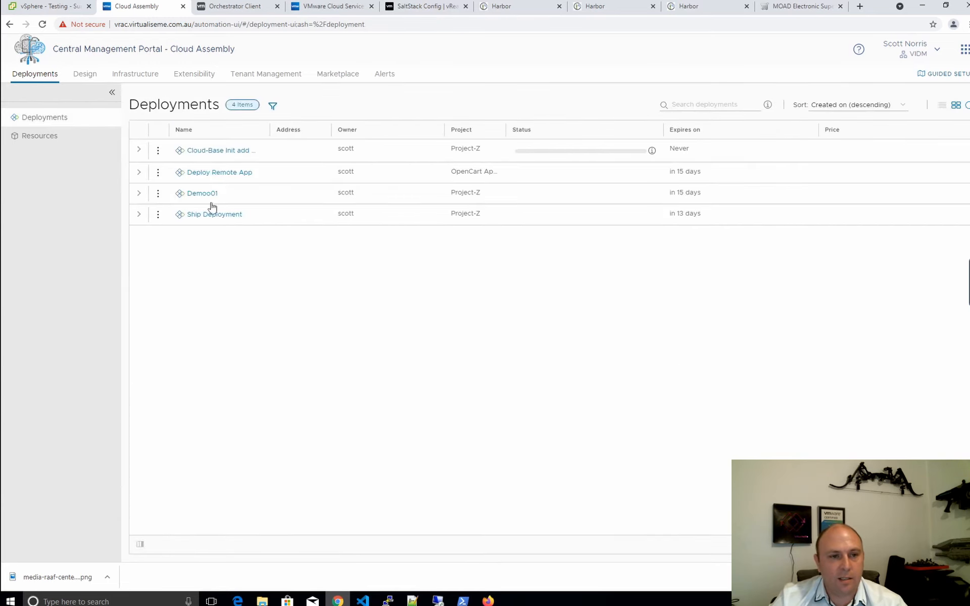
left_click(86, 73)
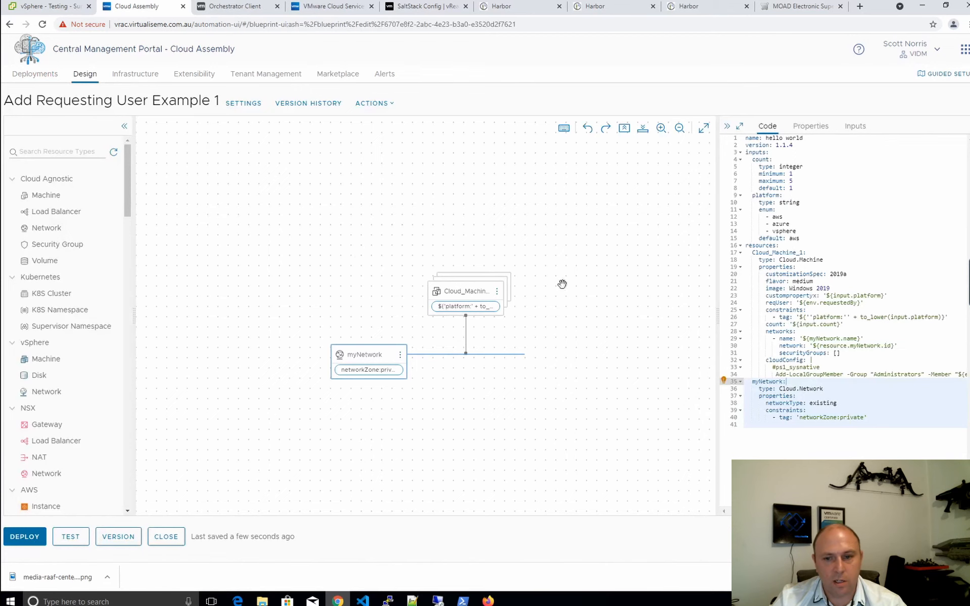
left_click(166, 538)
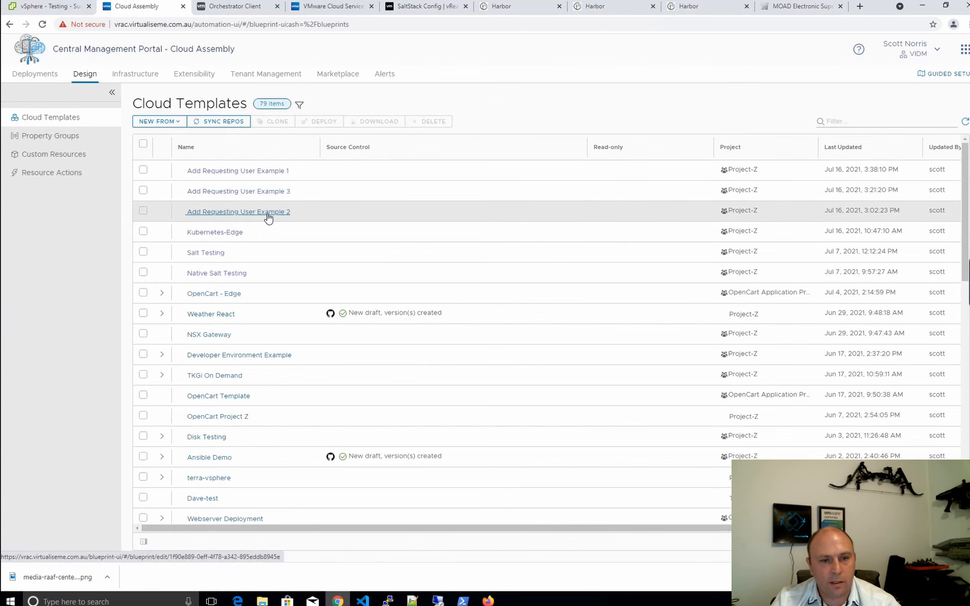
left_click(270, 212)
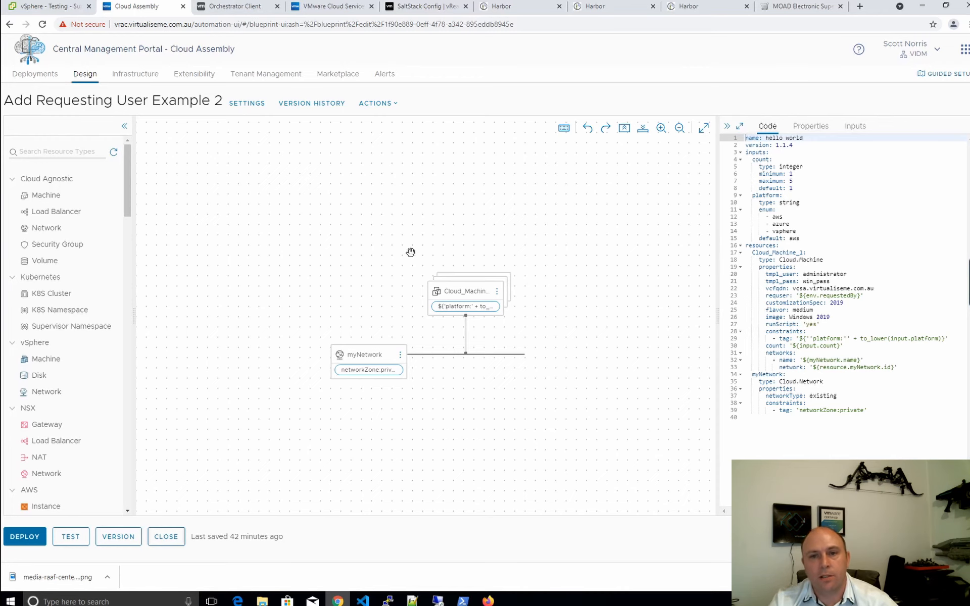
Highlight the runScript: 'yes' property in the Example 2 template code
left_click(829, 324)
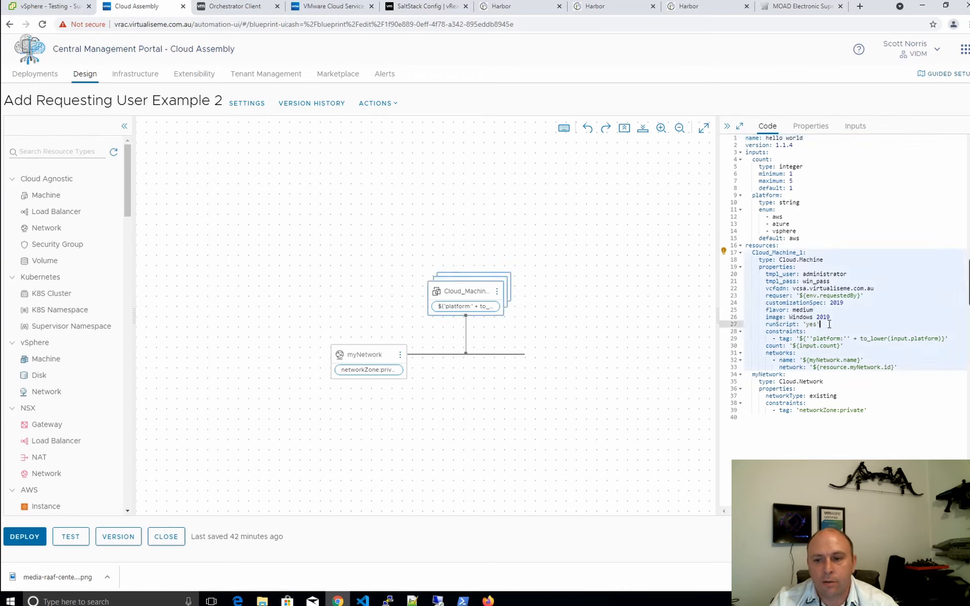
left_click_drag(835, 324, 763, 323)
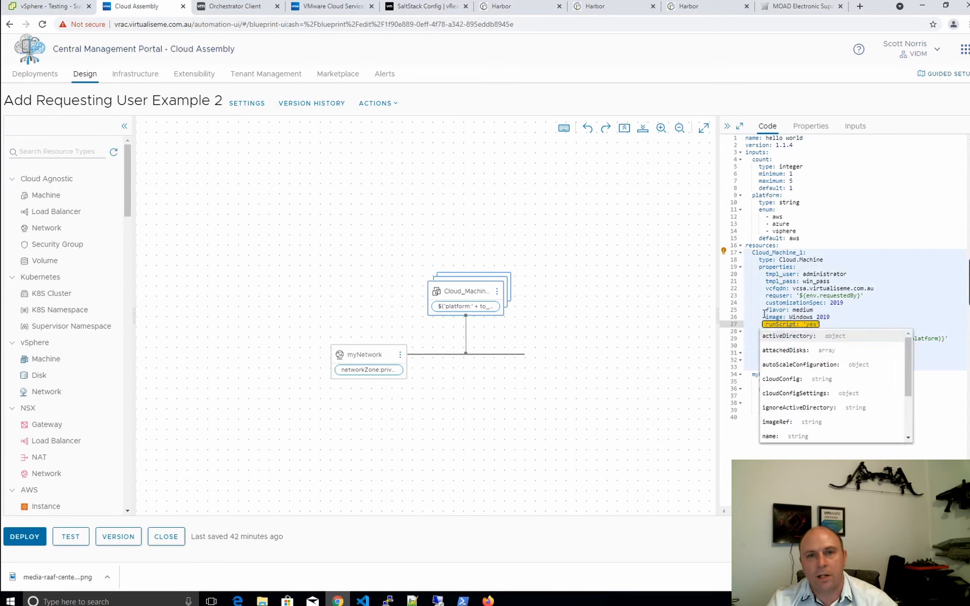
left_click(880, 280)
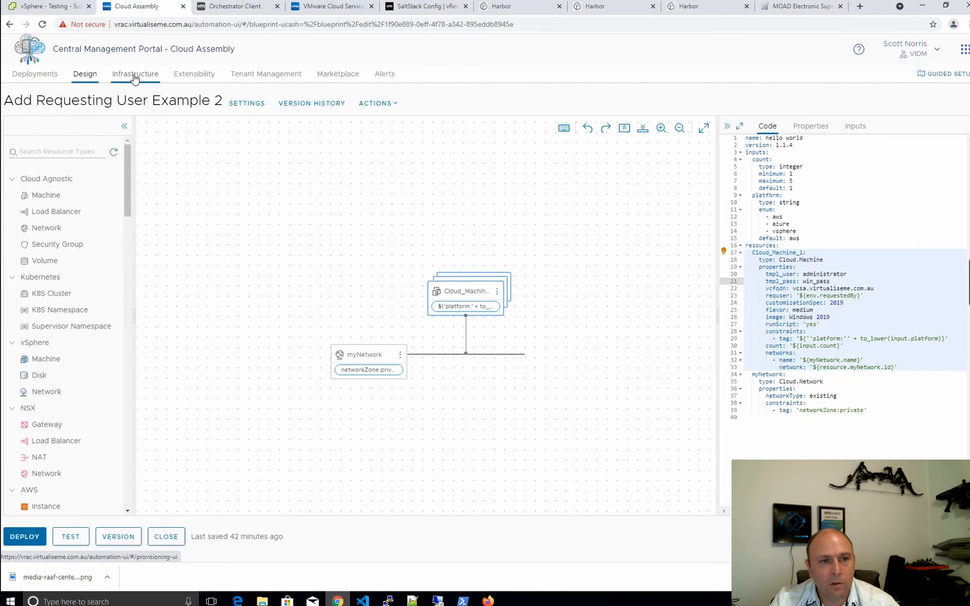
left_click(199, 82)
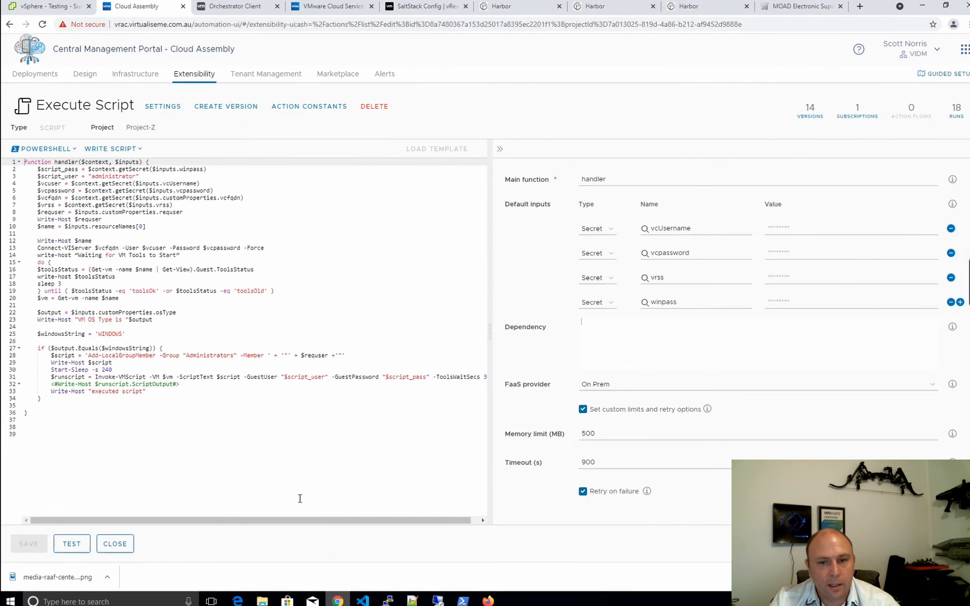
left_click(115, 544)
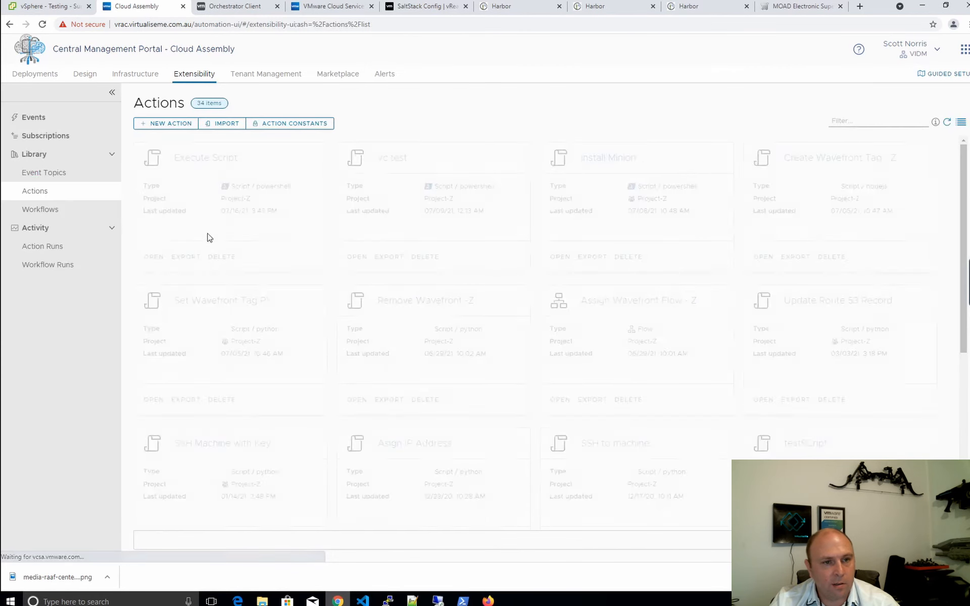
left_click(190, 158)
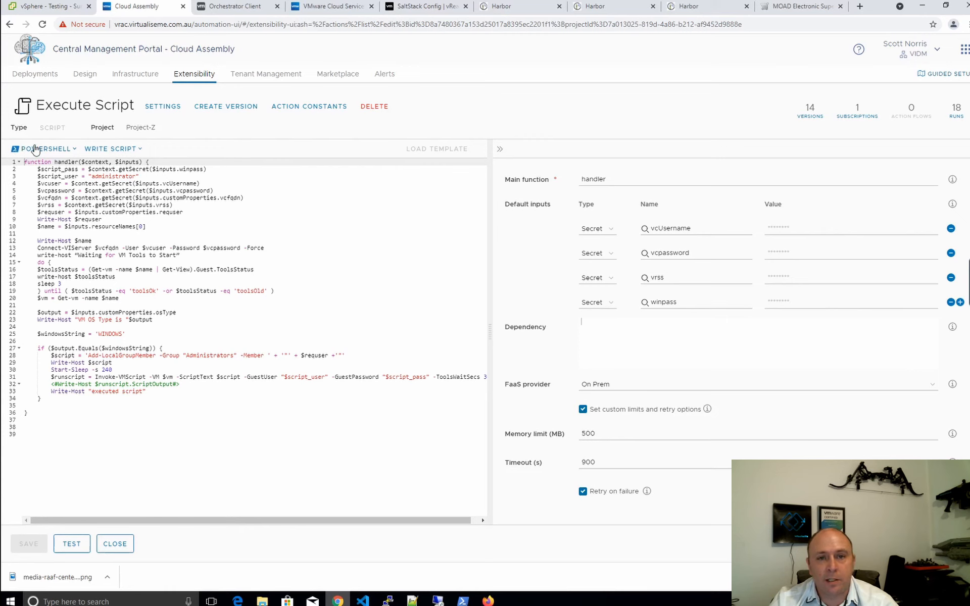
left_click(208, 169)
left_click(120, 183)
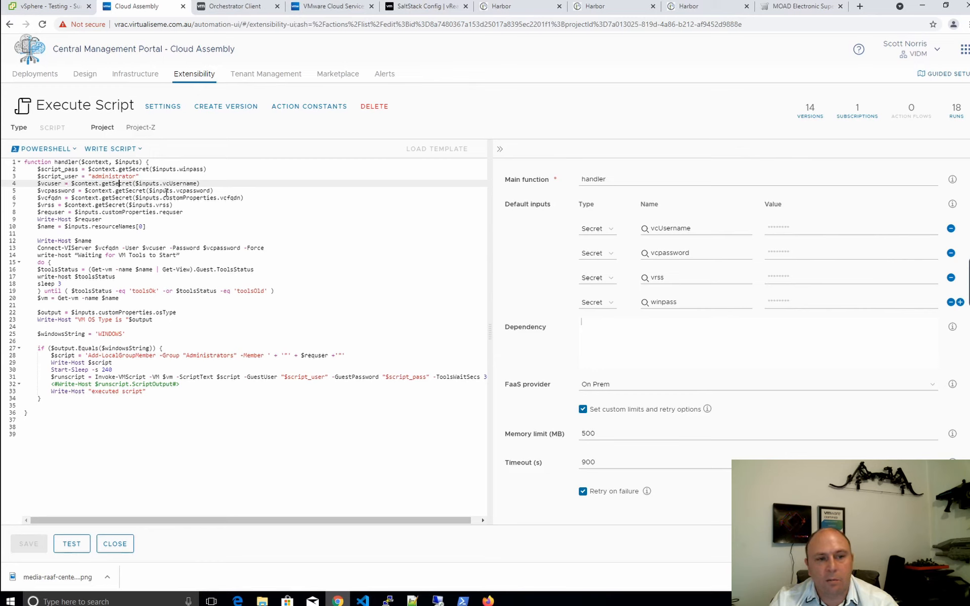
left_click(149, 198)
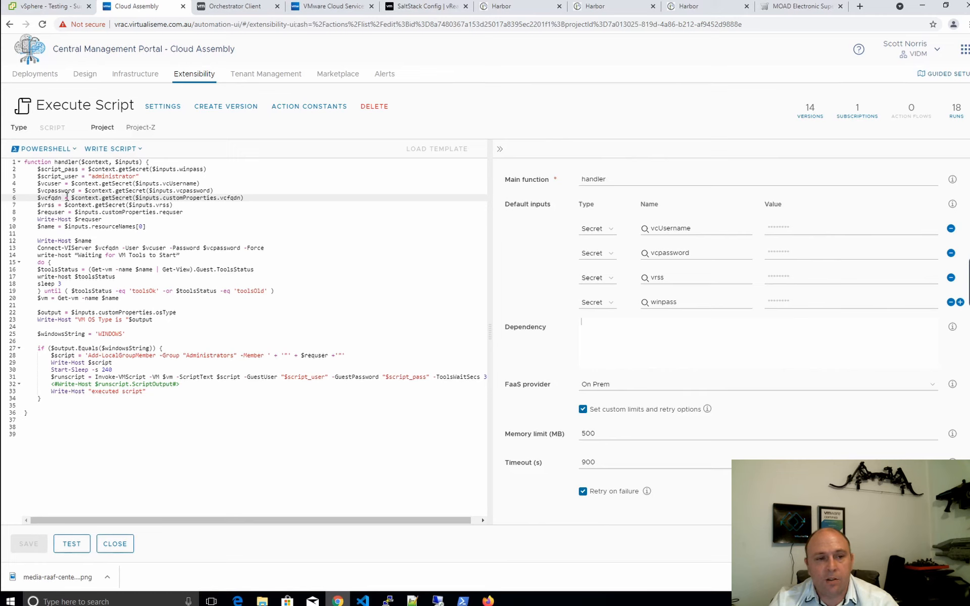
left_click_drag(173, 205, 46, 208)
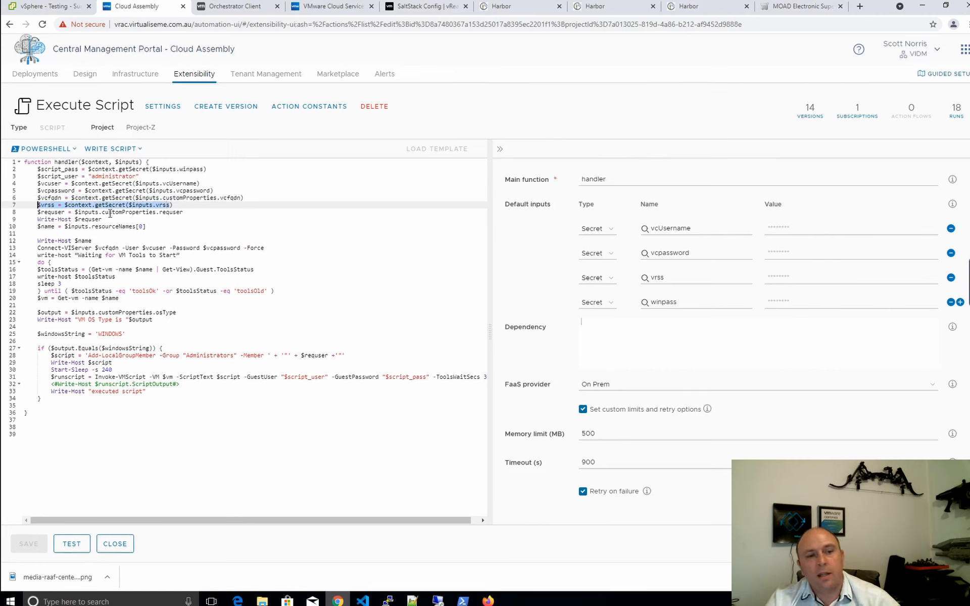
left_click(109, 212)
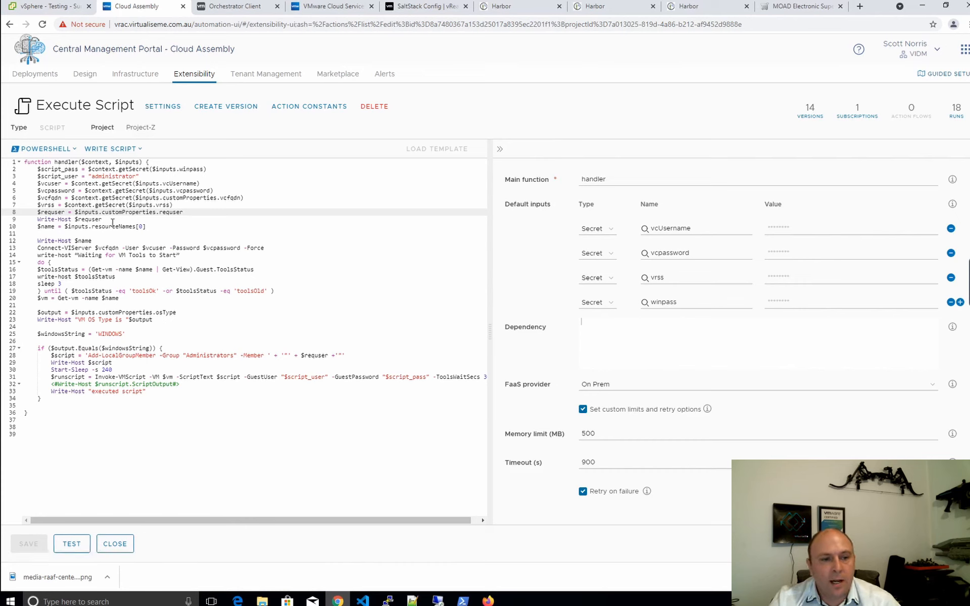
left_click(88, 221)
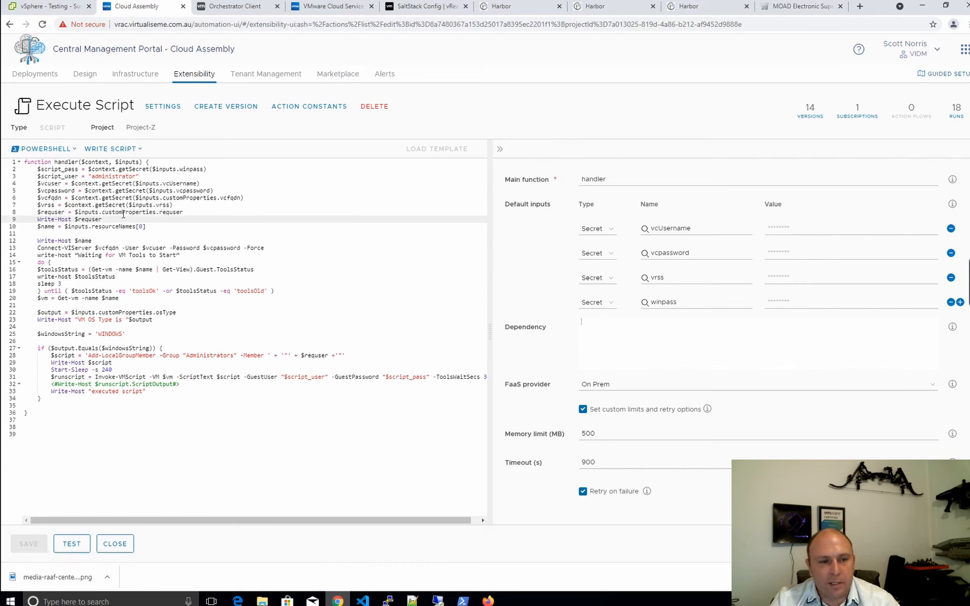
left_click_drag(154, 227, 45, 227)
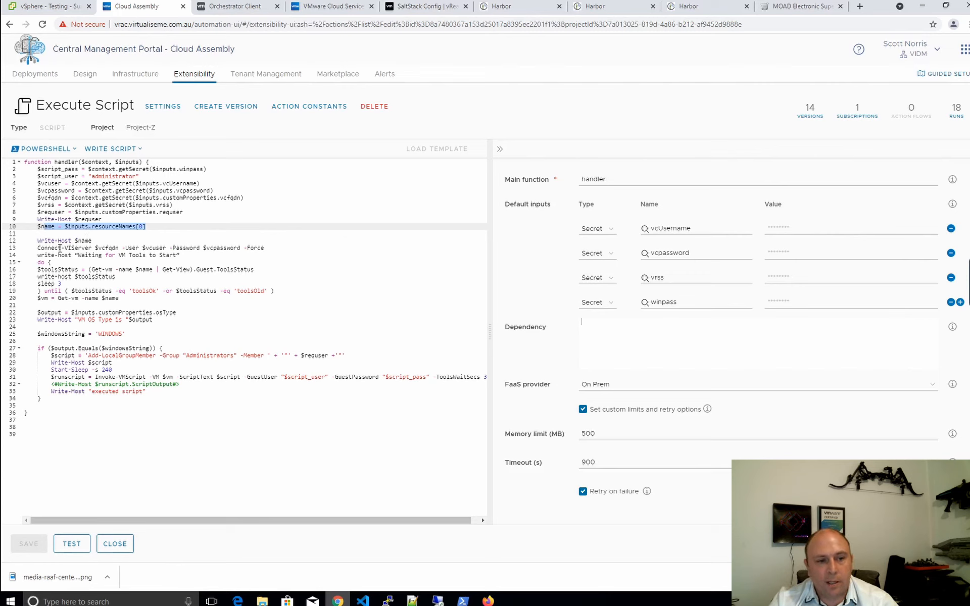
Review the Connect-VIServer arguments, WINDOWS string and Add-LocalGroupMember check in the action code
left_click_drag(264, 248, 95, 249)
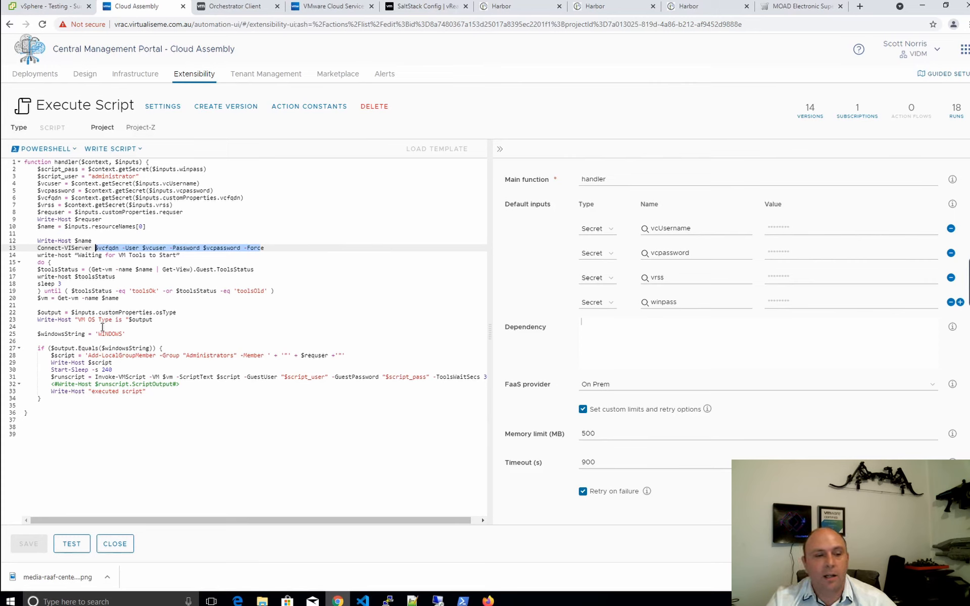
left_click_drag(126, 333, 55, 341)
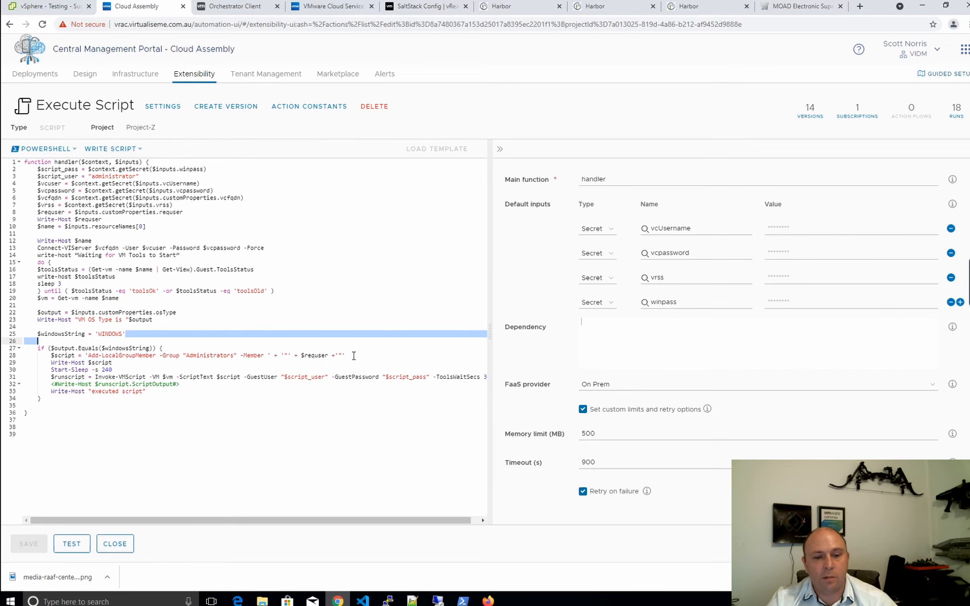
left_click_drag(353, 356, 93, 348)
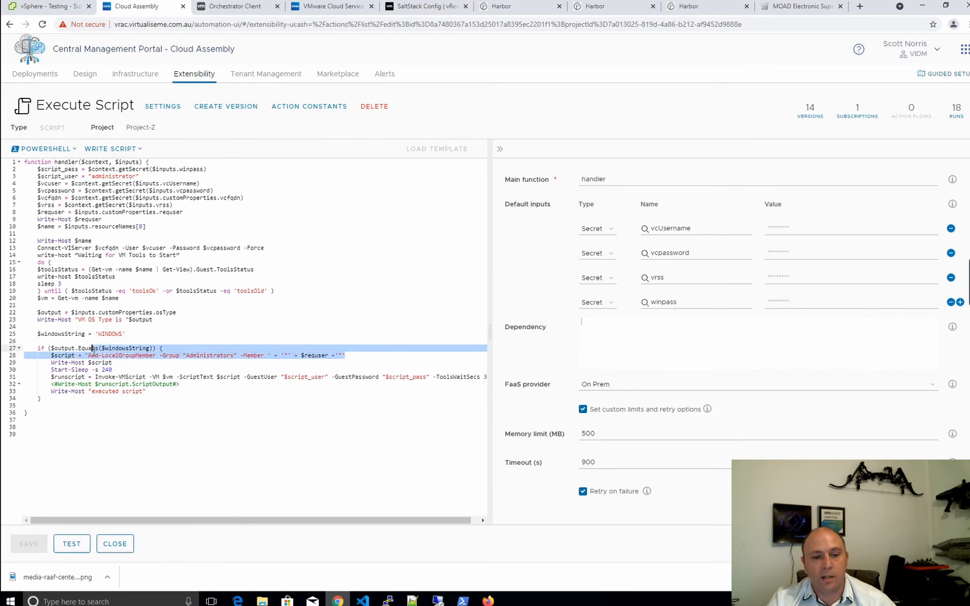
key("End")
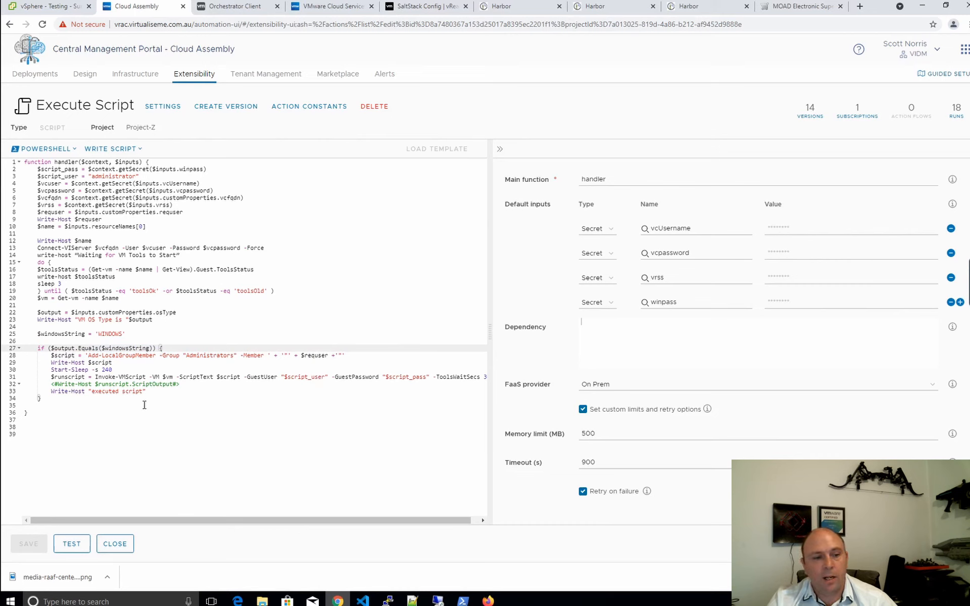
Check the 240-second sleep and 500 memory limit, then close the Execute Script action
left_click(123, 370)
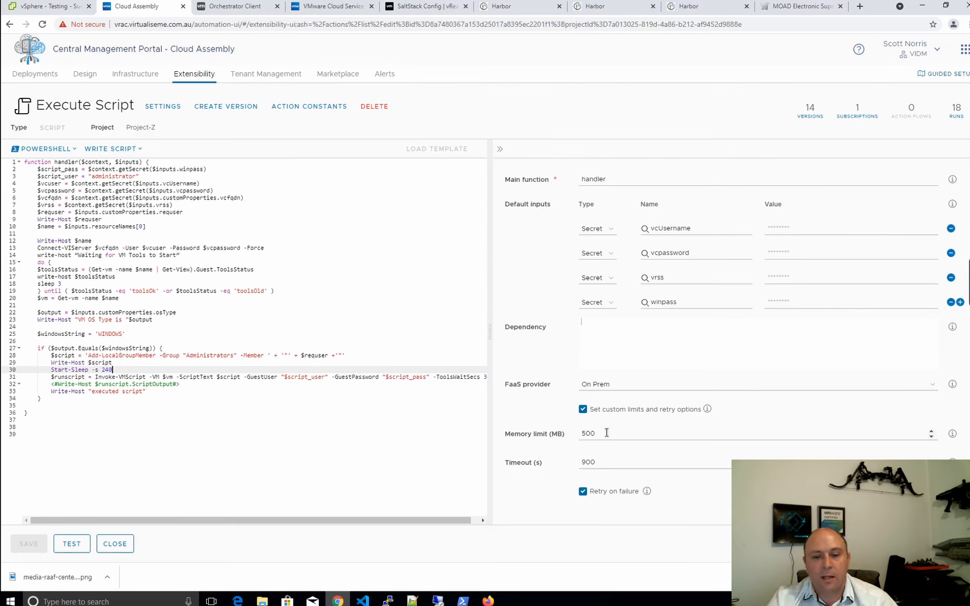
left_click(556, 437)
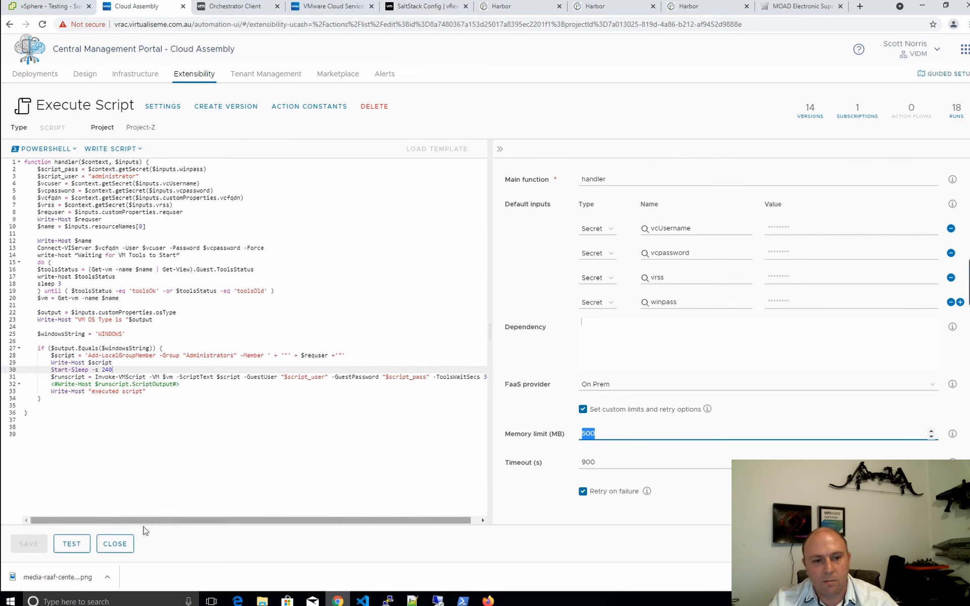
left_click(115, 552)
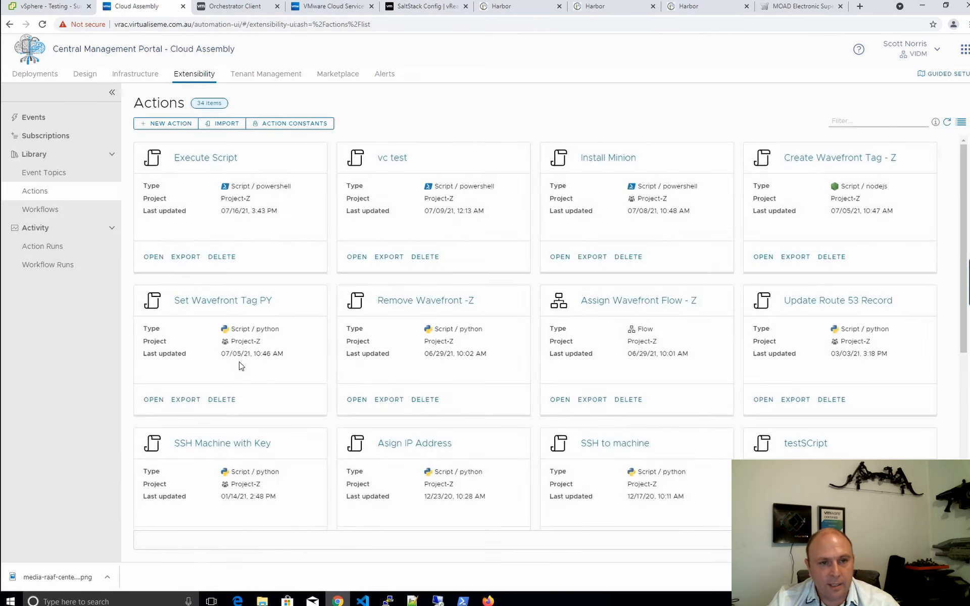
Deploy the Example 2 template as 'Add Requesting User ABX' on the vsphere platform
left_click(80, 74)
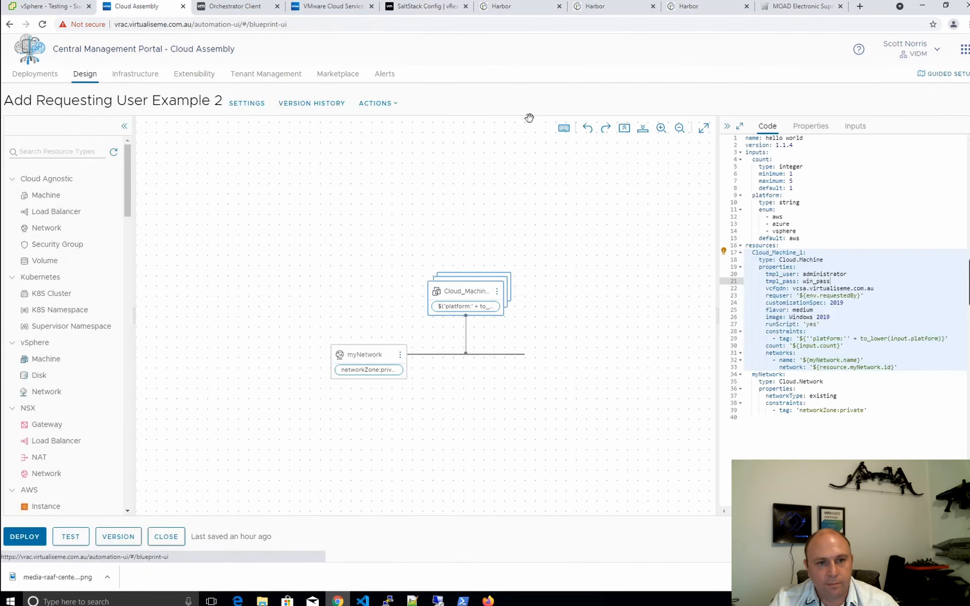
left_click(29, 539)
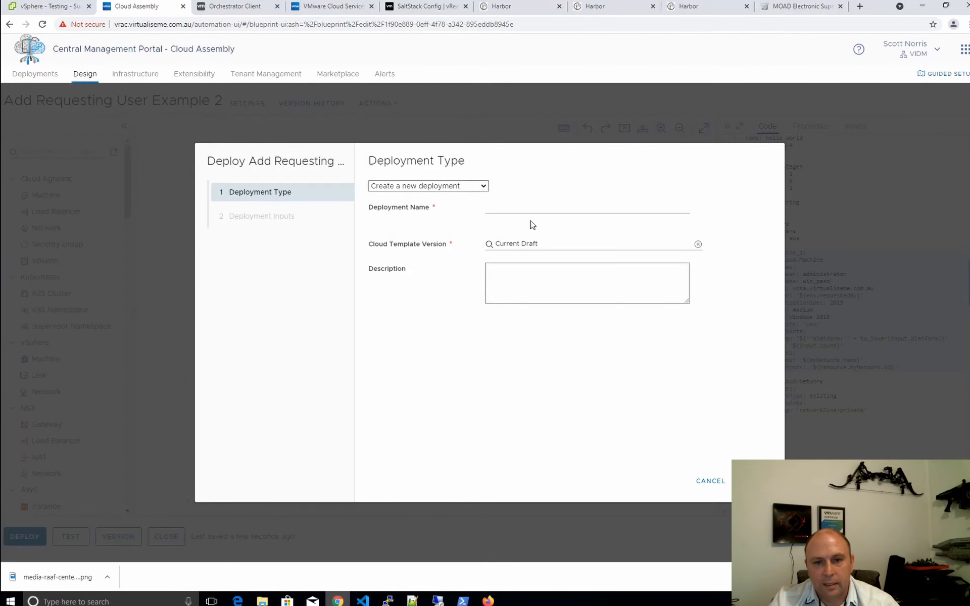
left_click(515, 207)
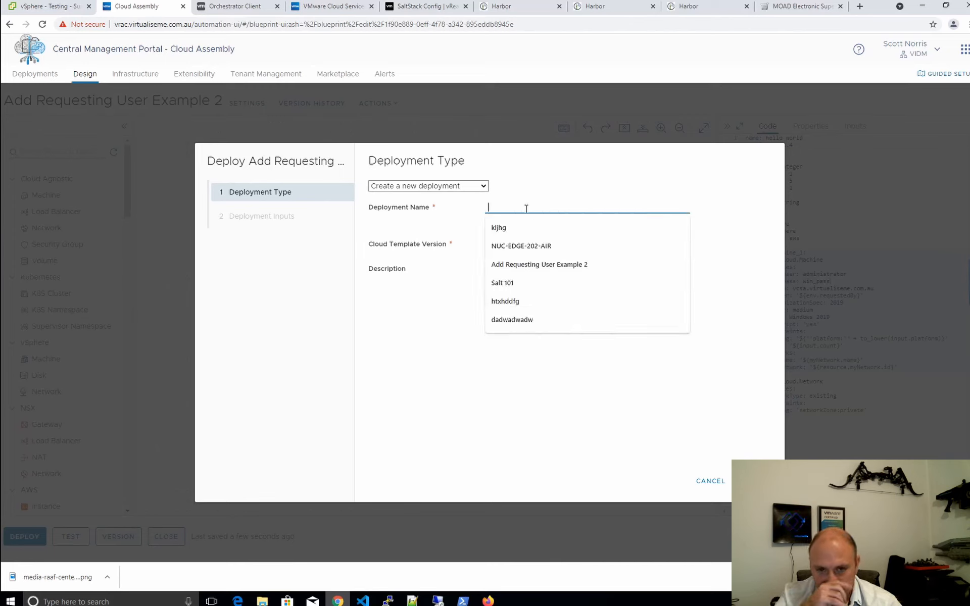
left_click(568, 264)
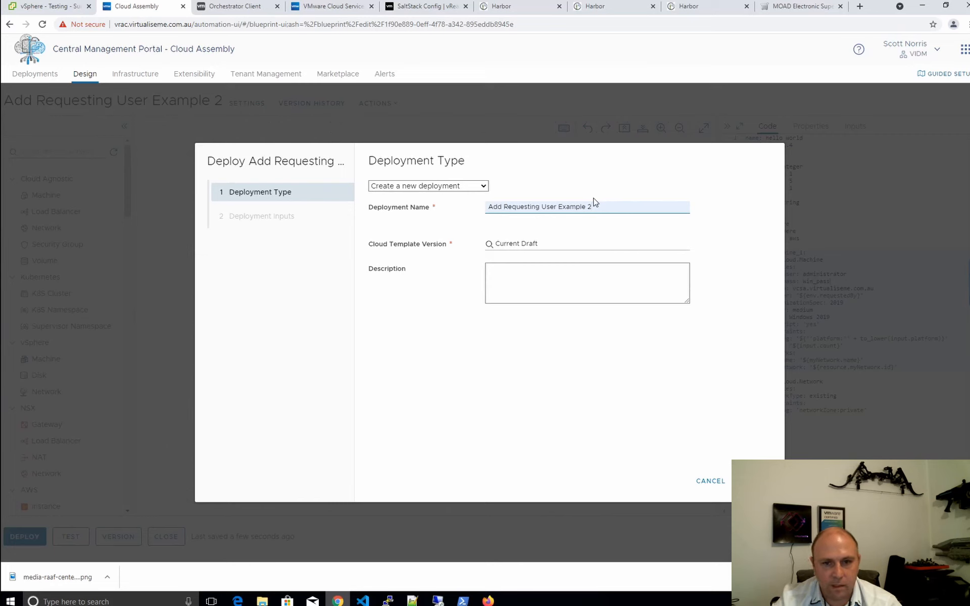
key("BackSpace")
key("BackSpace")
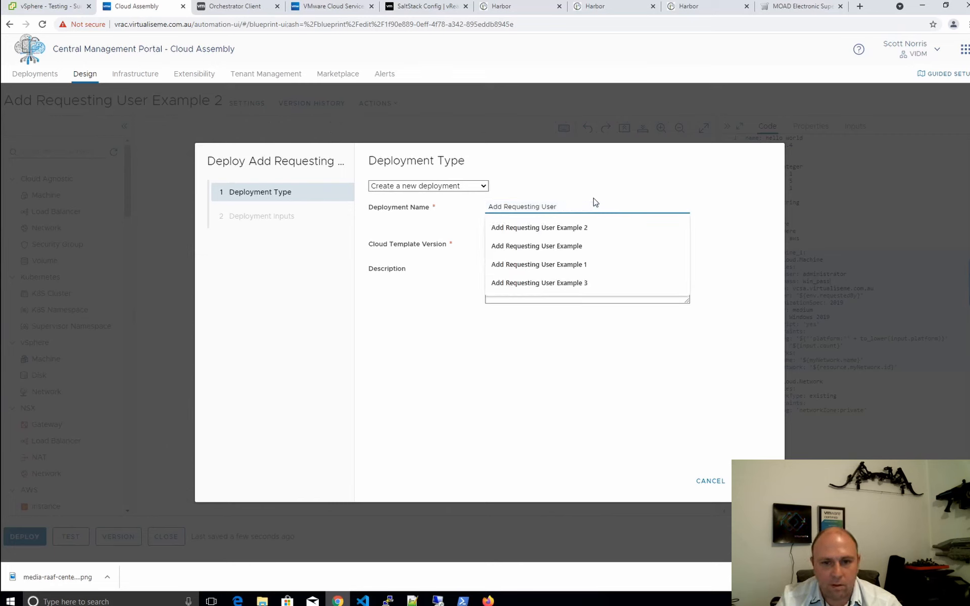
type("ABX")
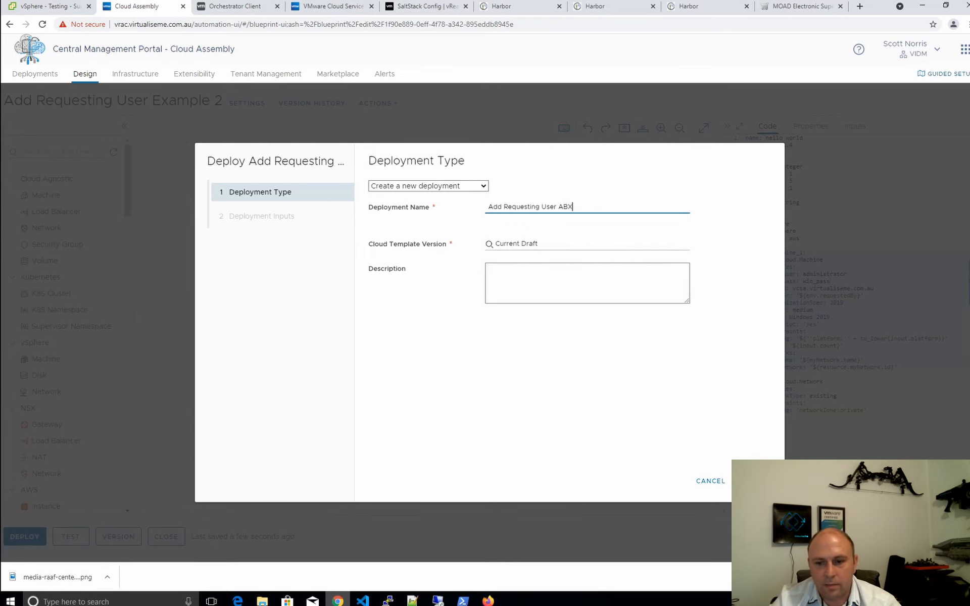
key("Return")
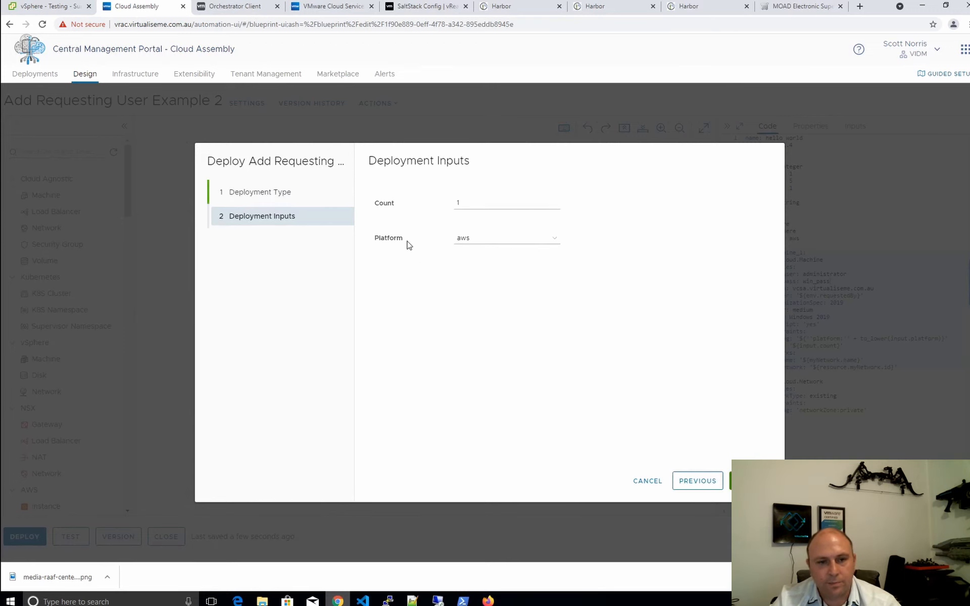
left_click(555, 238)
left_click(470, 277)
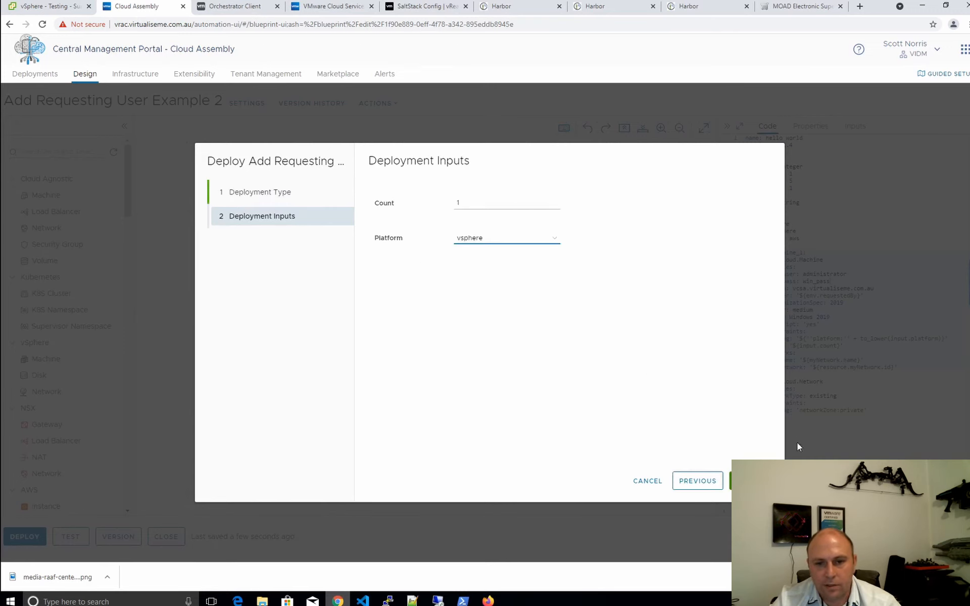
left_click(753, 481)
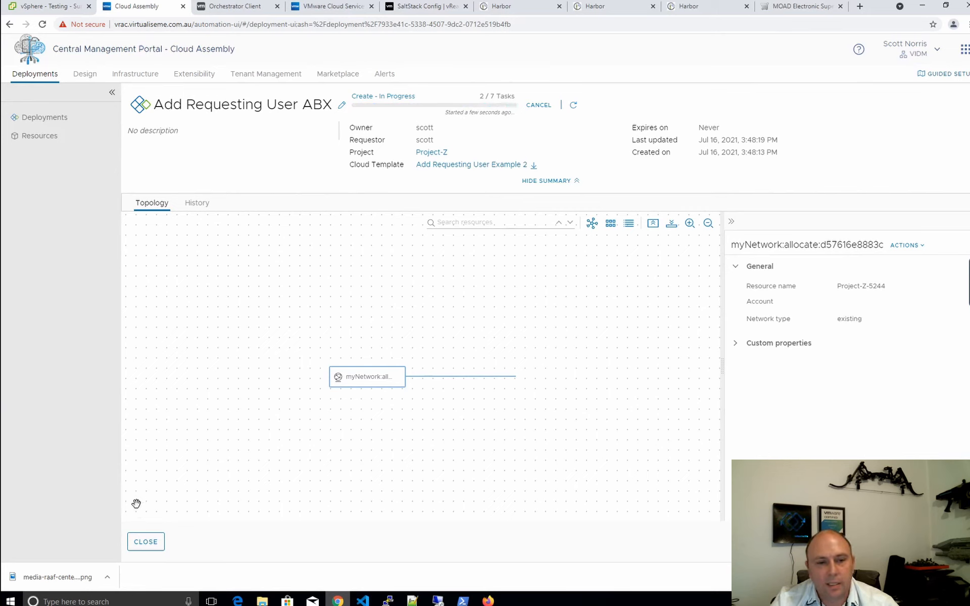
left_click(144, 543)
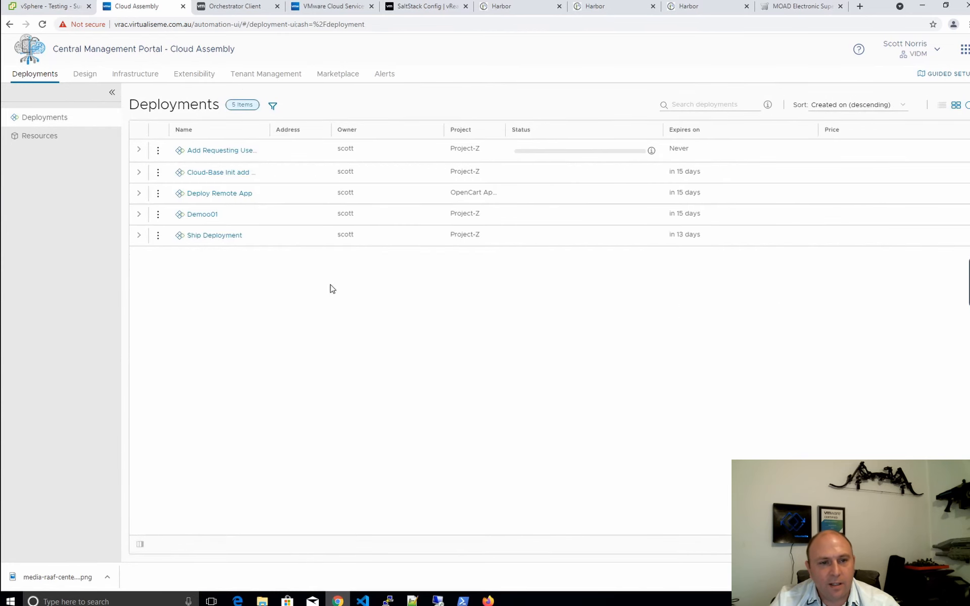
Inspect the Orchestrator 'execute script in VM' schema, including the Run Script In Guest inputs and outputs
left_click(236, 8)
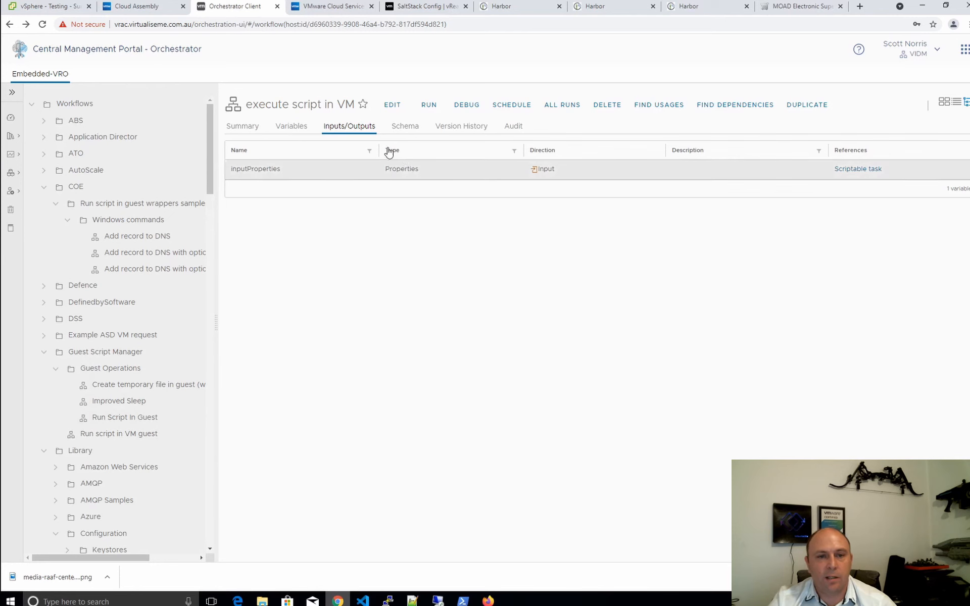
left_click(413, 127)
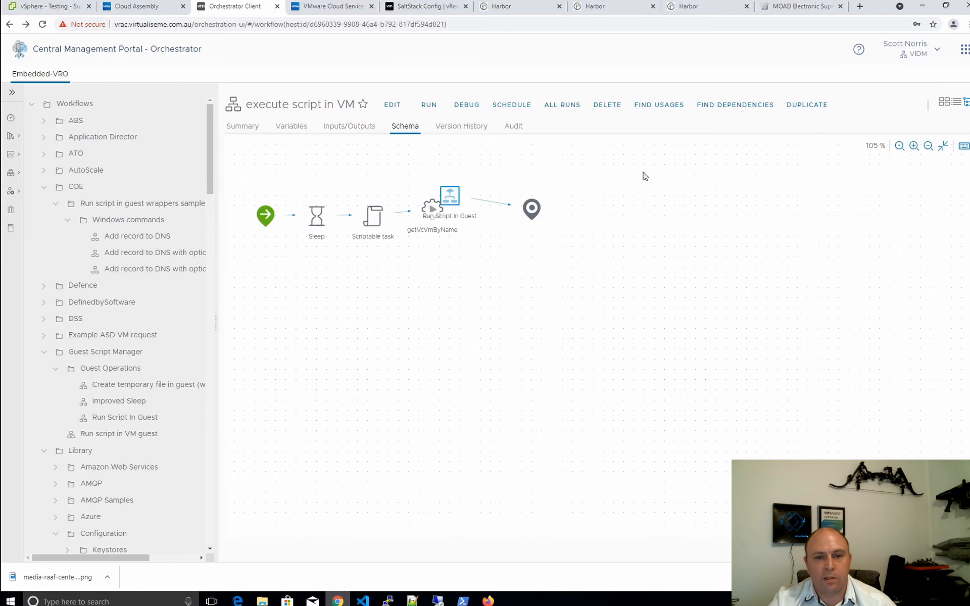
left_click(380, 212)
left_click(432, 209)
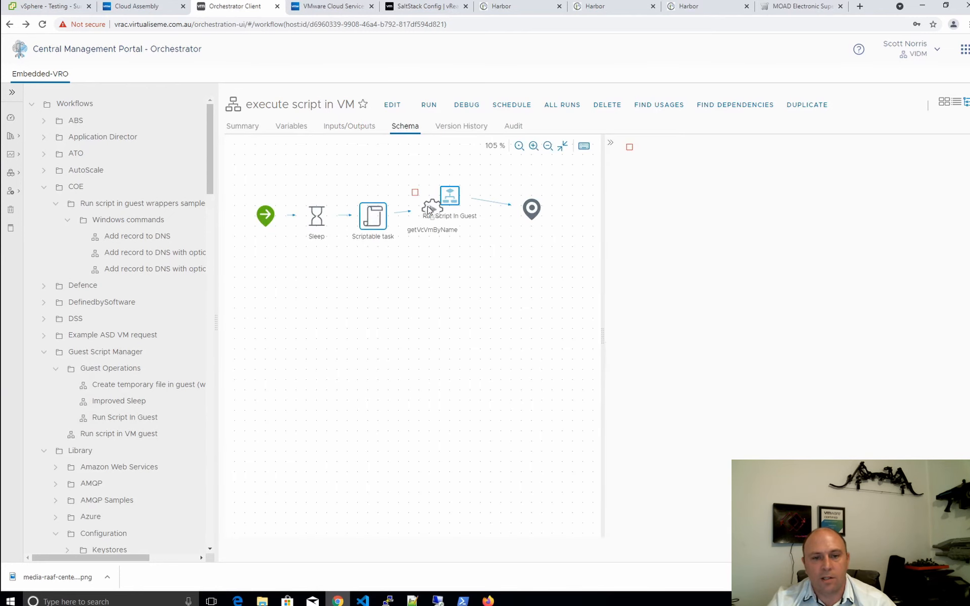
left_click(453, 203)
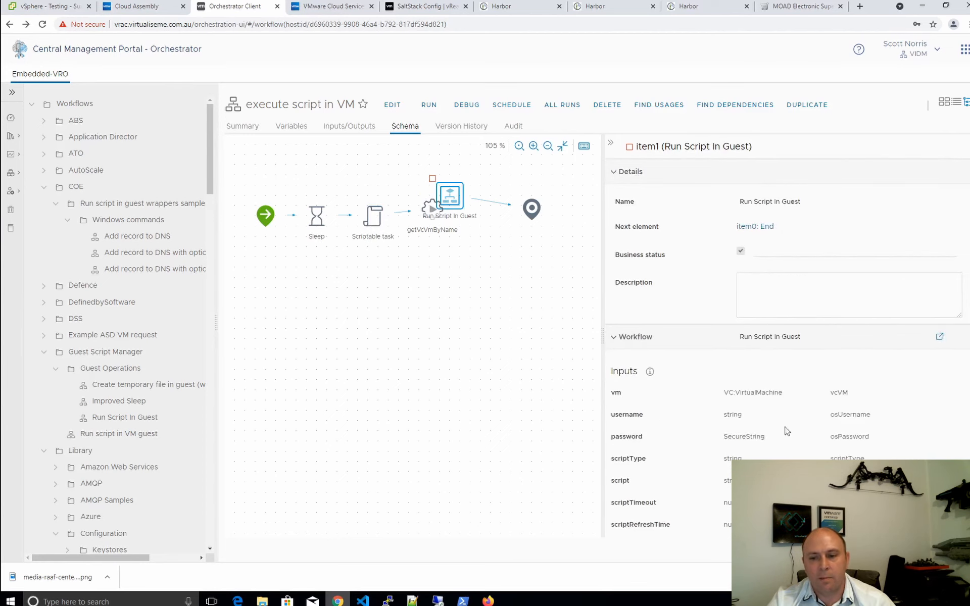
scroll(738, 334, "down", 3)
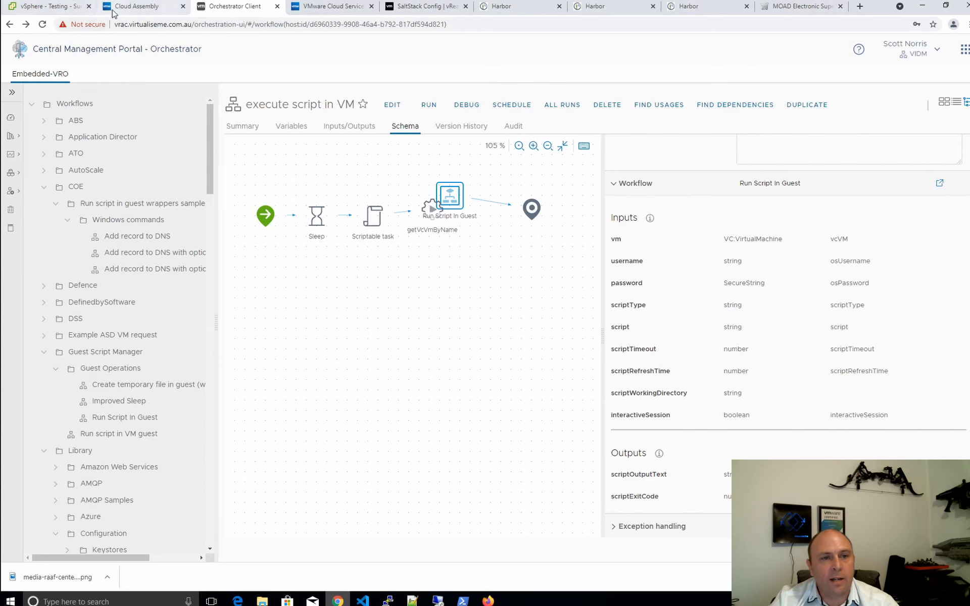
left_click(164, 10)
Review the Run Windows Script subscription's runScript condition and leave without saving
left_click(185, 74)
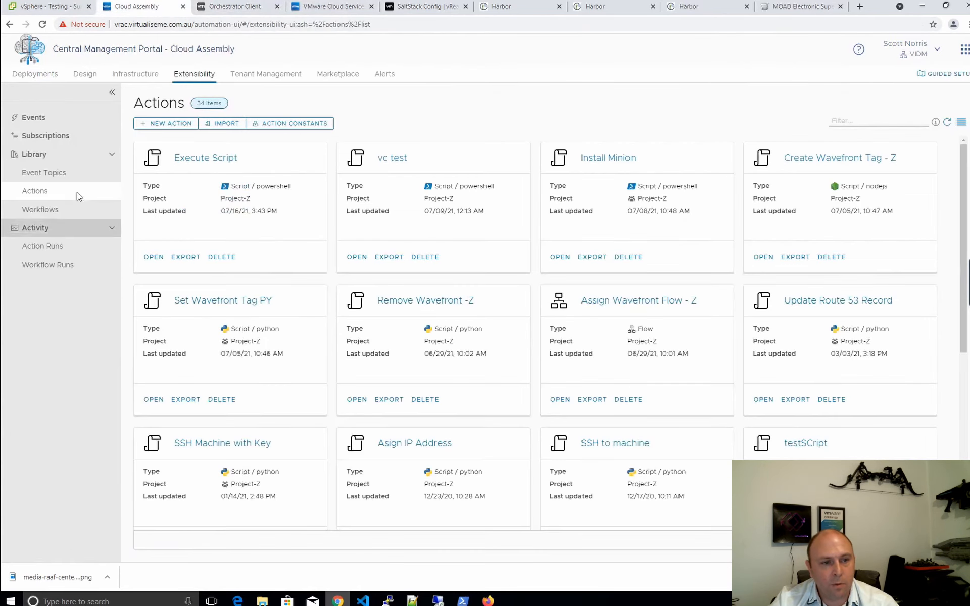
left_click(48, 139)
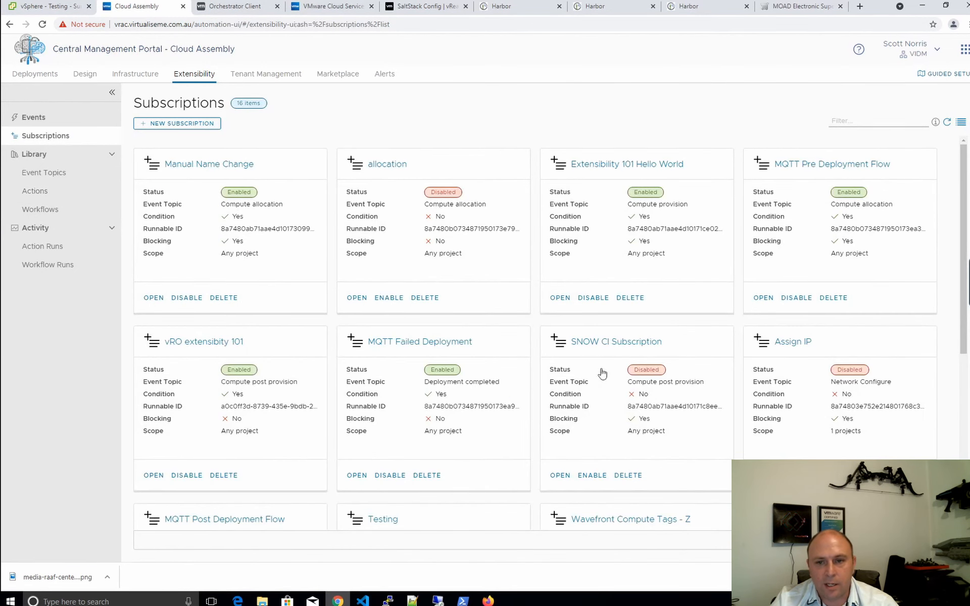
scroll(602, 374, "down", 6)
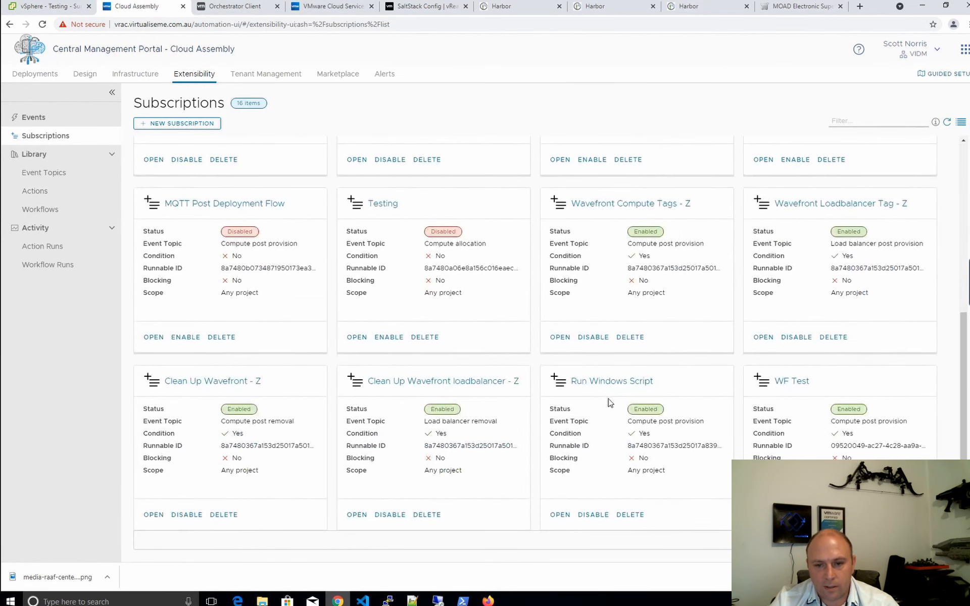
left_click(605, 382)
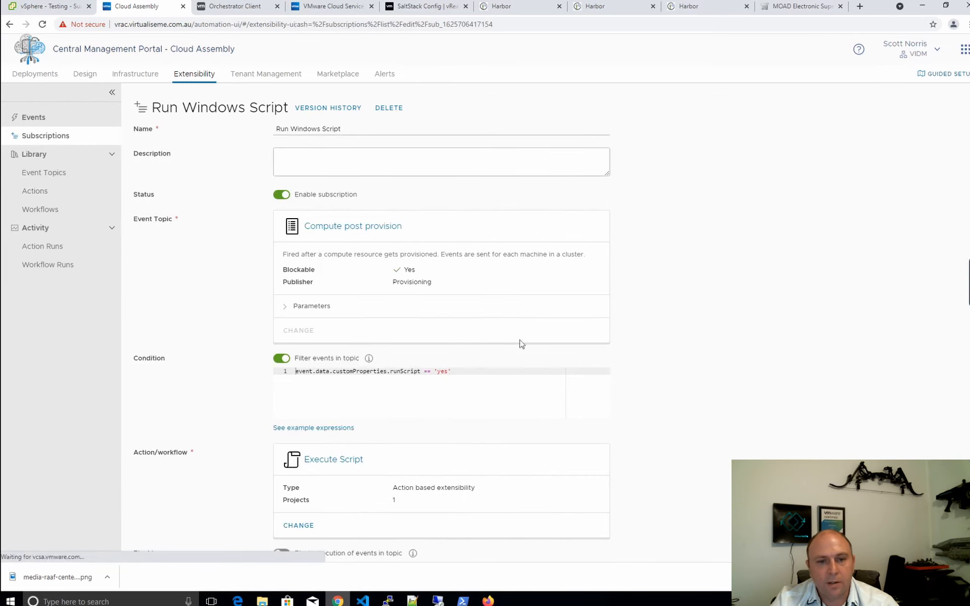
left_click_drag(459, 372, 380, 371)
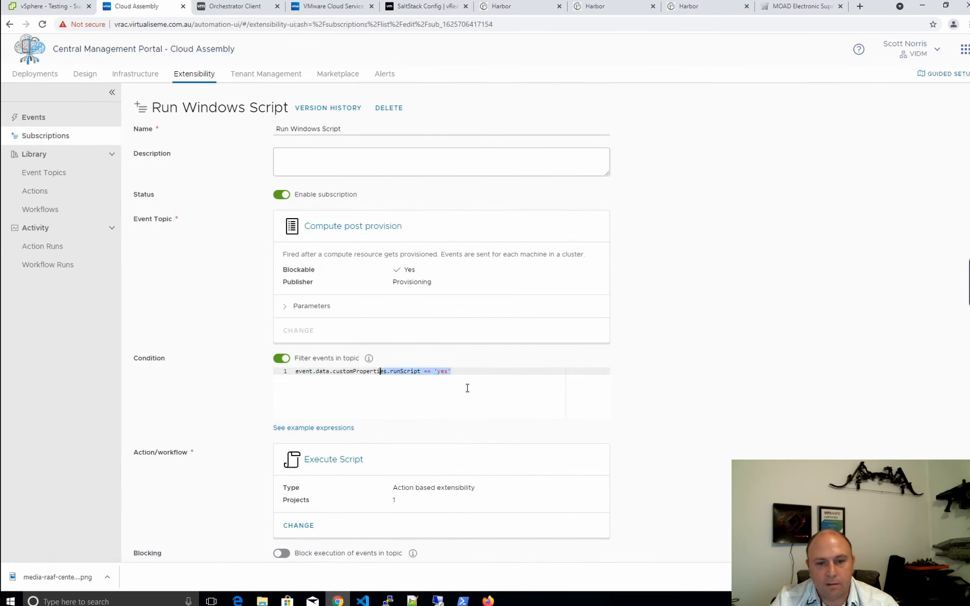
scroll(439, 450, "down", 2)
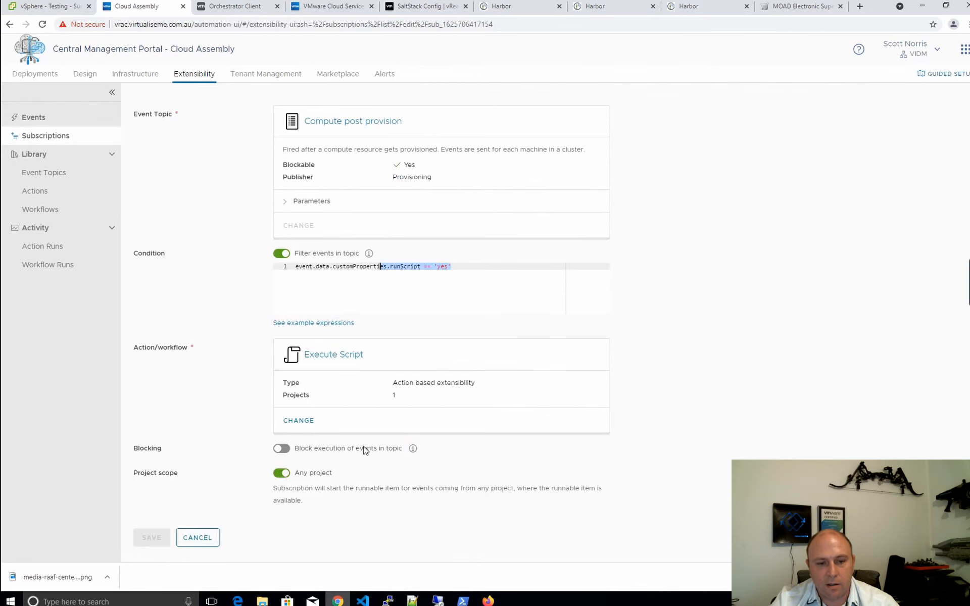
left_click(200, 538)
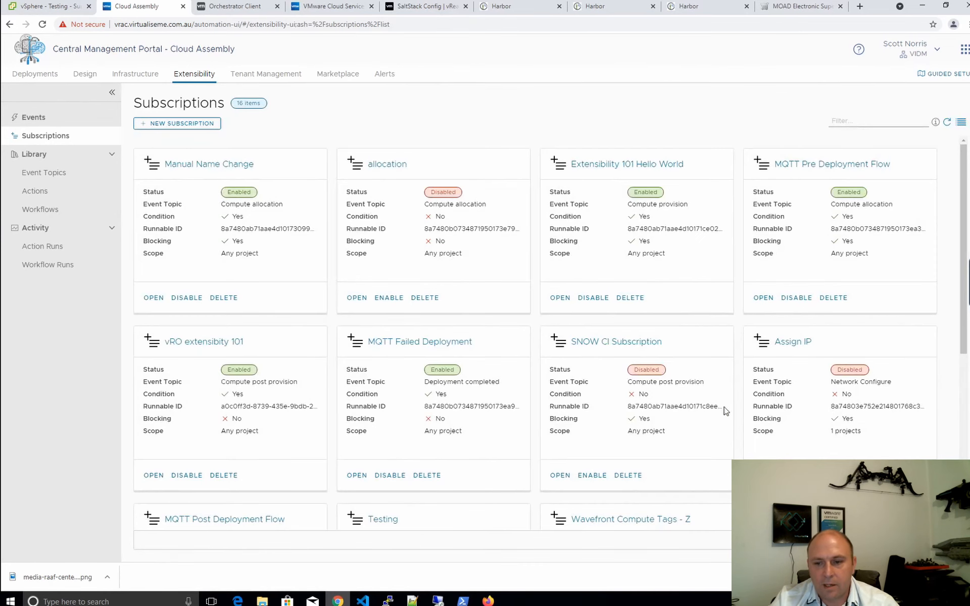
Review the WF Test subscription's wf == "yes" condition and check the vSphere Testing resource pool
scroll(725, 410, "down", 6)
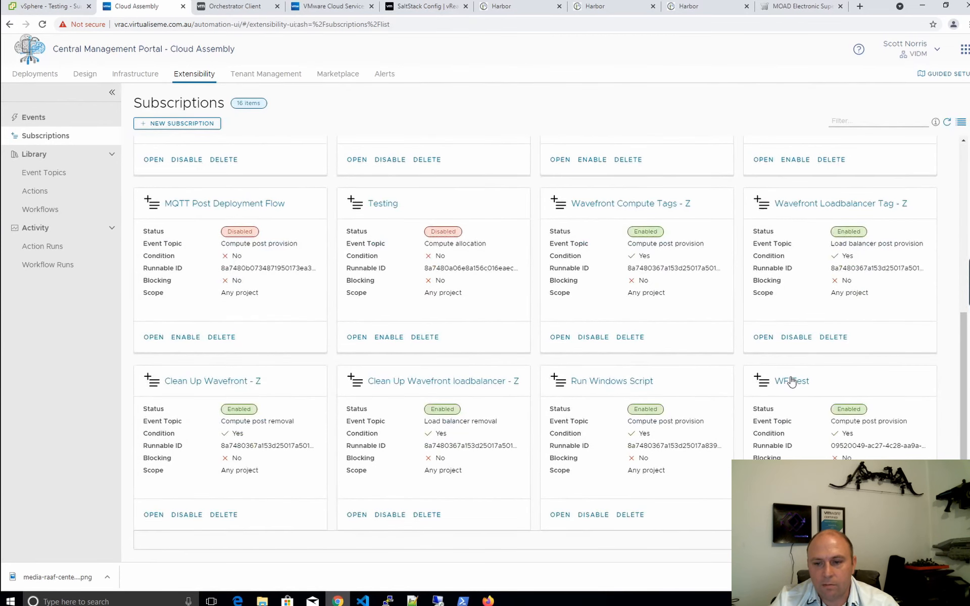
left_click(790, 384)
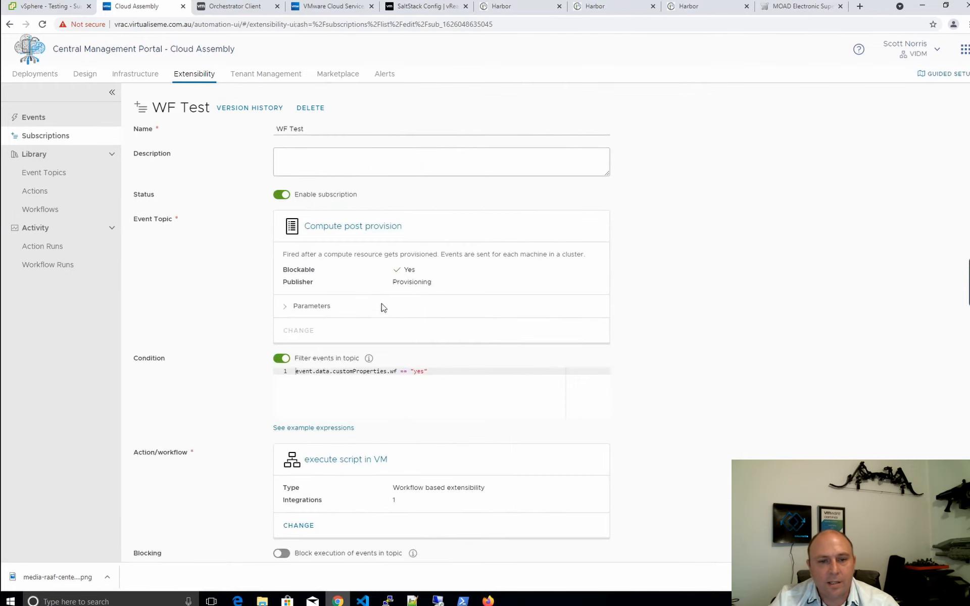
left_click_drag(450, 372, 344, 364)
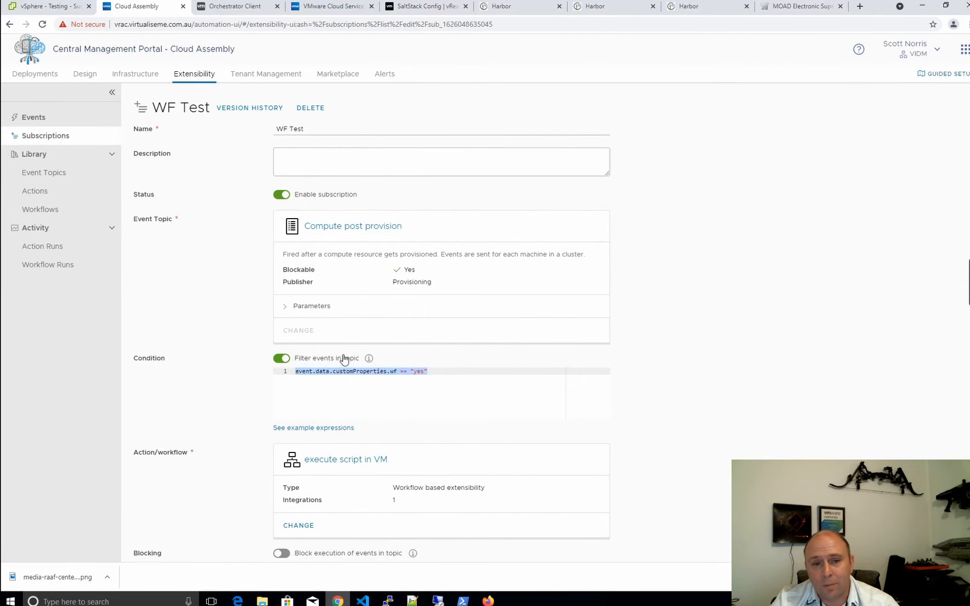
scroll(509, 395, "down", 2)
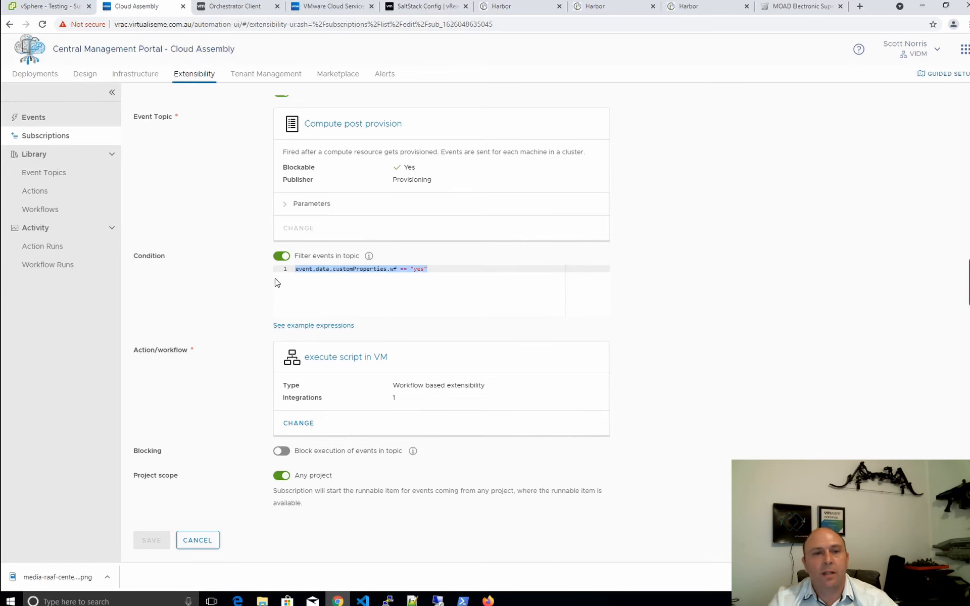
left_click(33, 10)
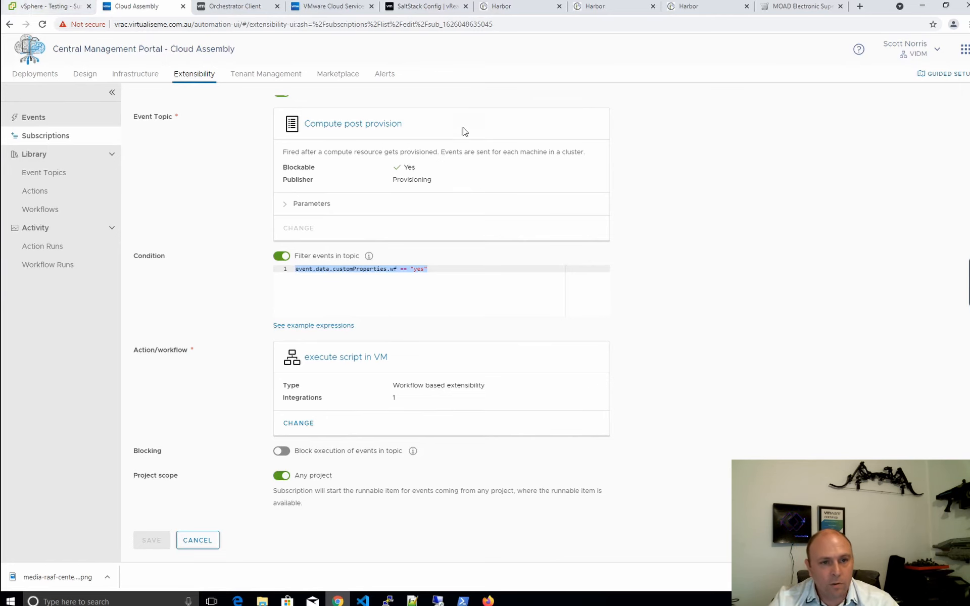
left_click(141, 11)
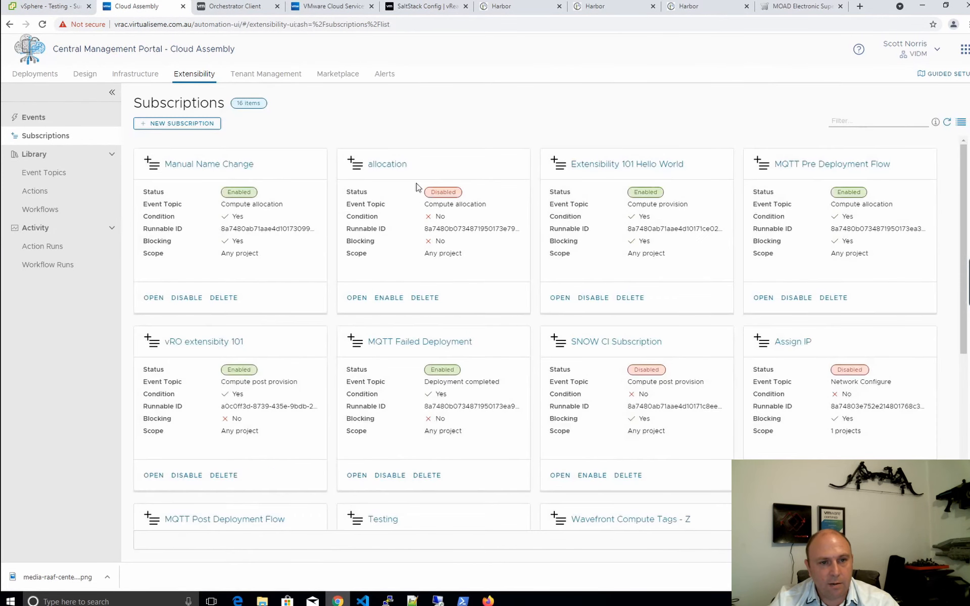
left_click(85, 75)
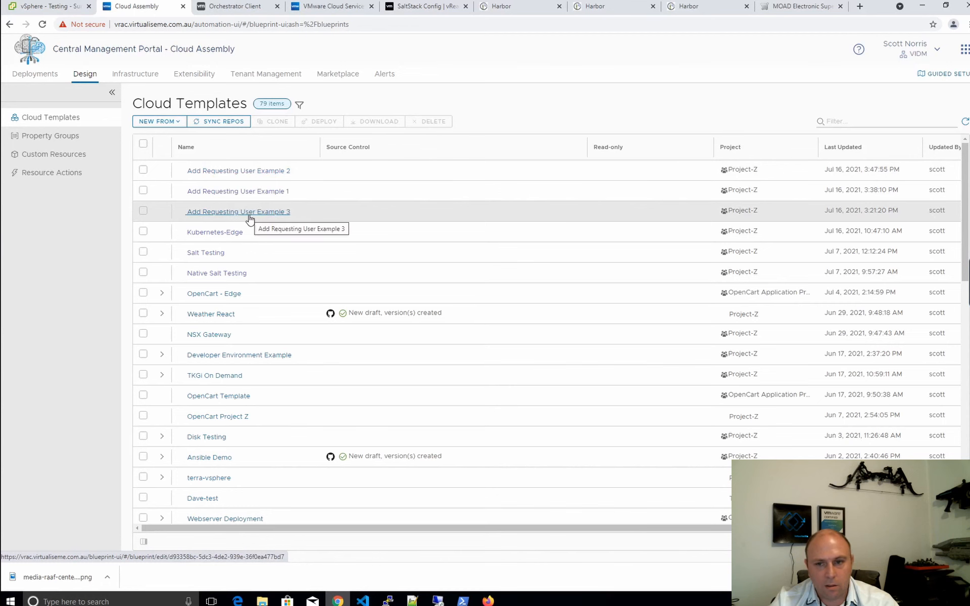
Open 'Add Requesting User Example 3' and inspect its wf property on line 25
left_click(251, 219)
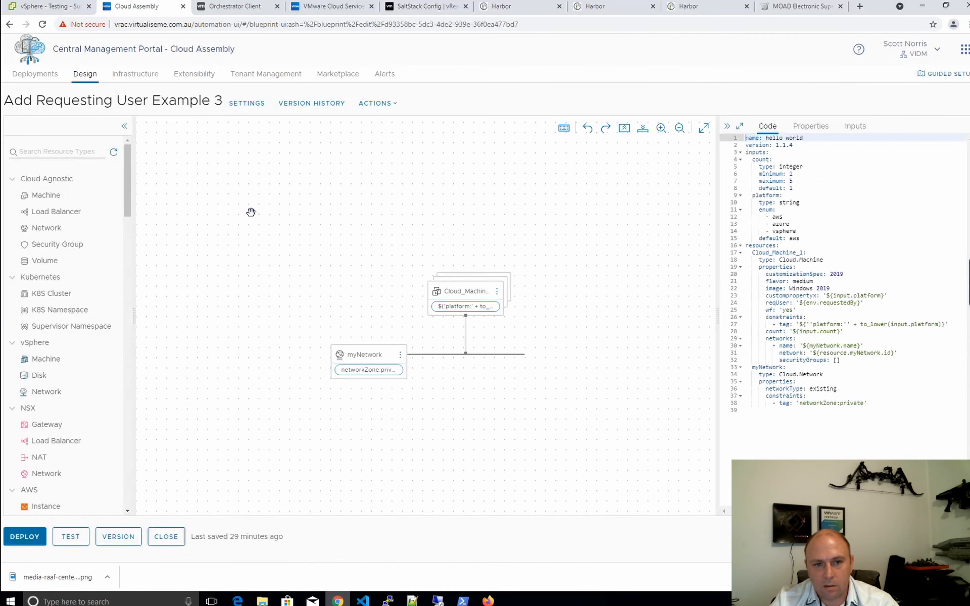
double_click(791, 310)
key("shift+Left")
key("shift+Left")
key("shift+Left")
key("shift+Left")
key("shift+Left")
key("shift+Left")
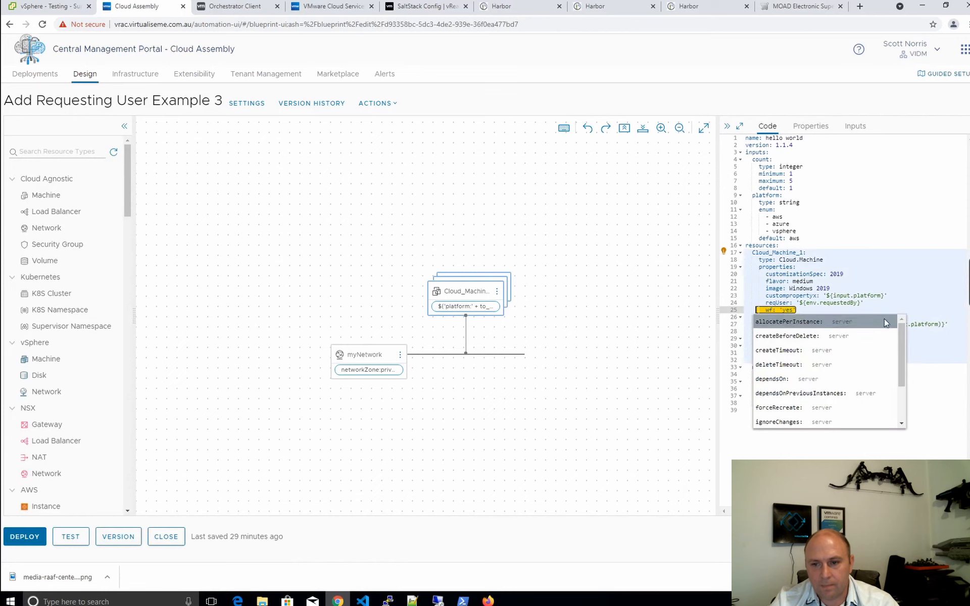
left_click(896, 267)
Deploy Example 3 as 'Add Requesting User Workflow' on vsphere, then open 'Cloud-Base Init add user'
left_click(24, 538)
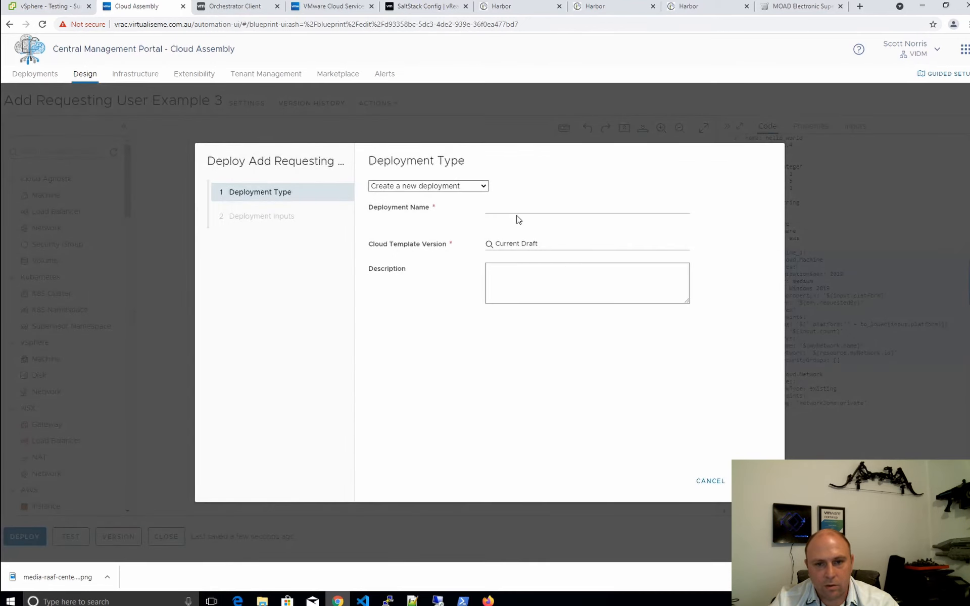
left_click(517, 207)
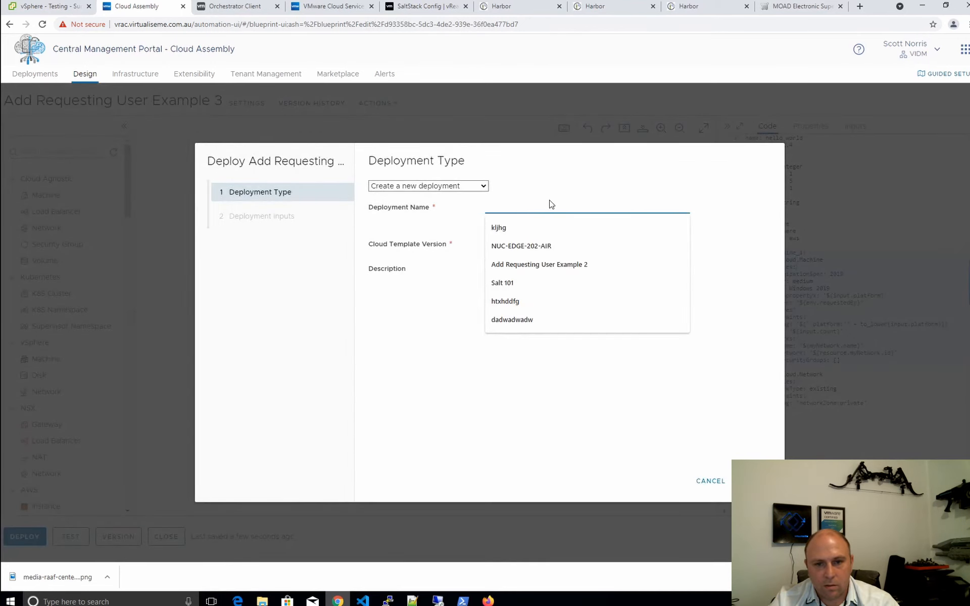
left_click(556, 264)
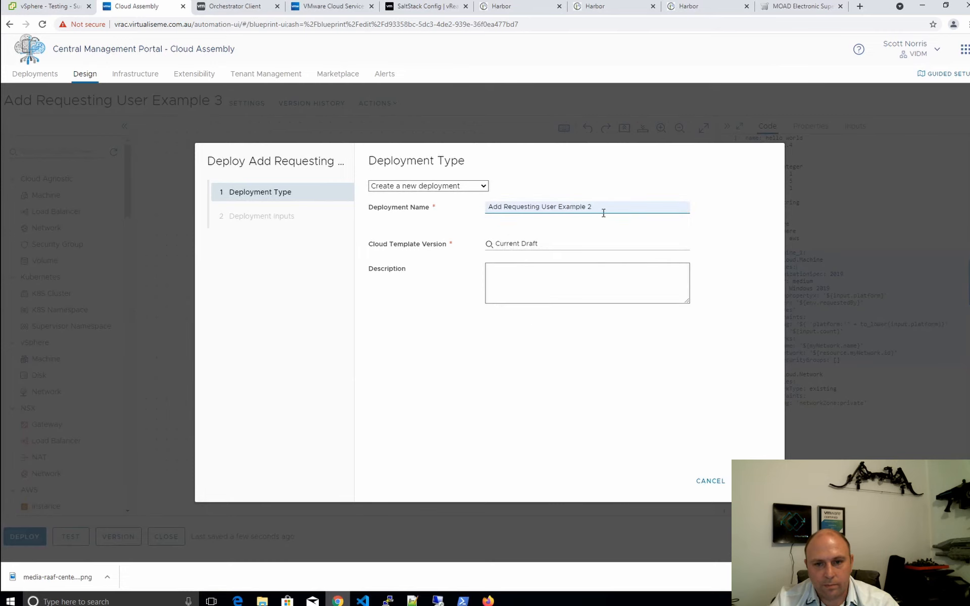
left_click_drag(592, 204, 558, 206)
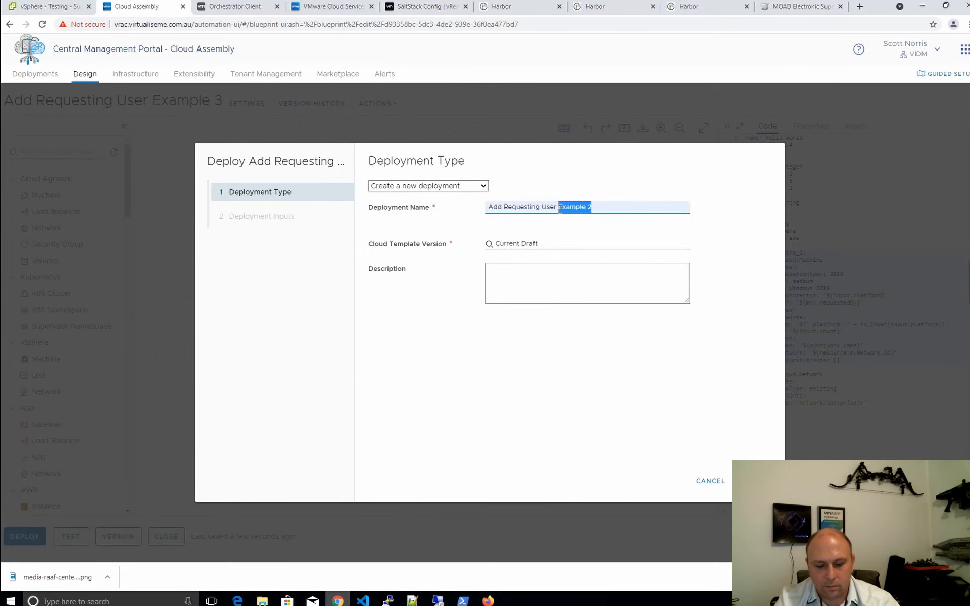
type("Workflow")
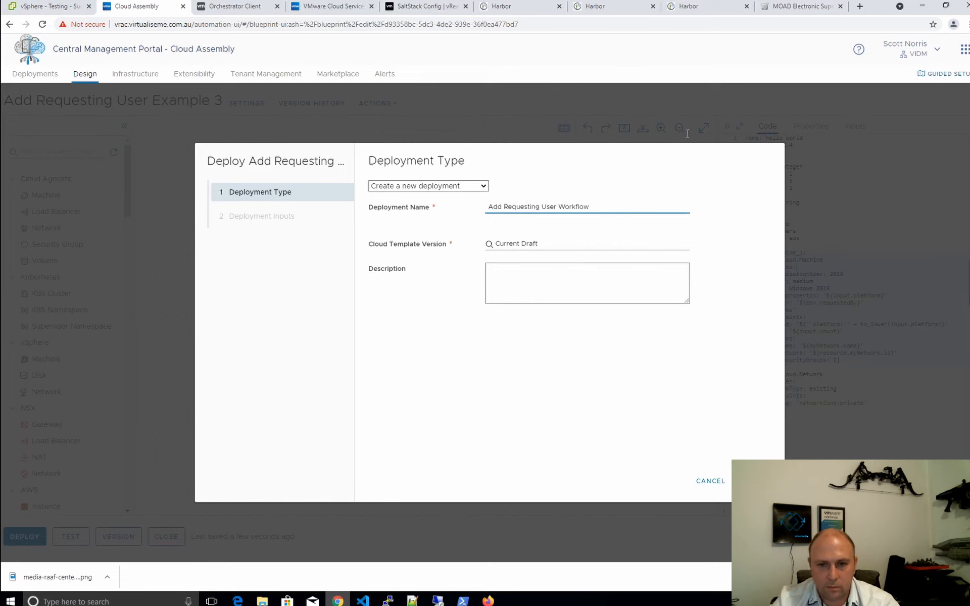
left_click(748, 480)
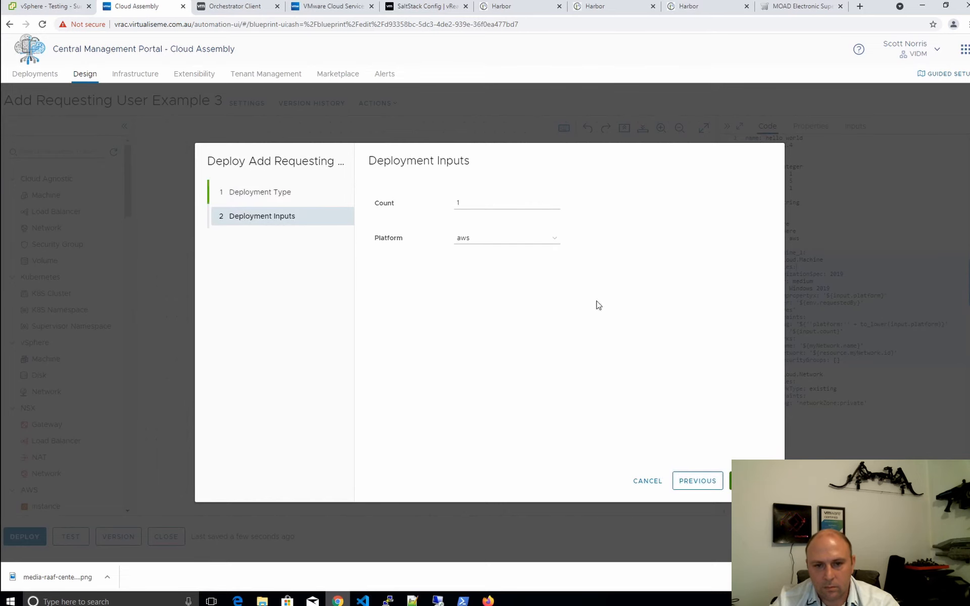
left_click(521, 238)
left_click(505, 275)
left_click(748, 481)
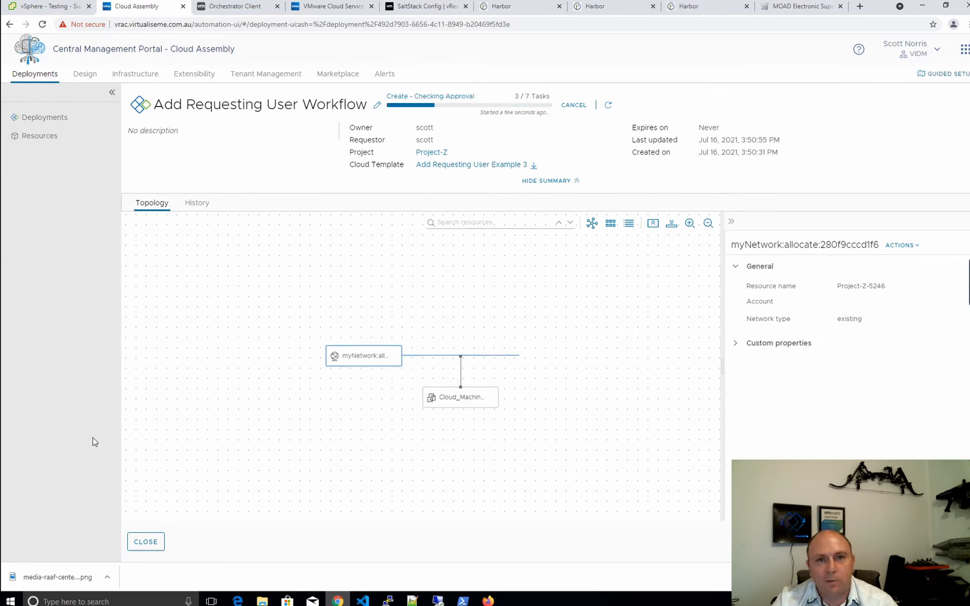
left_click(137, 543)
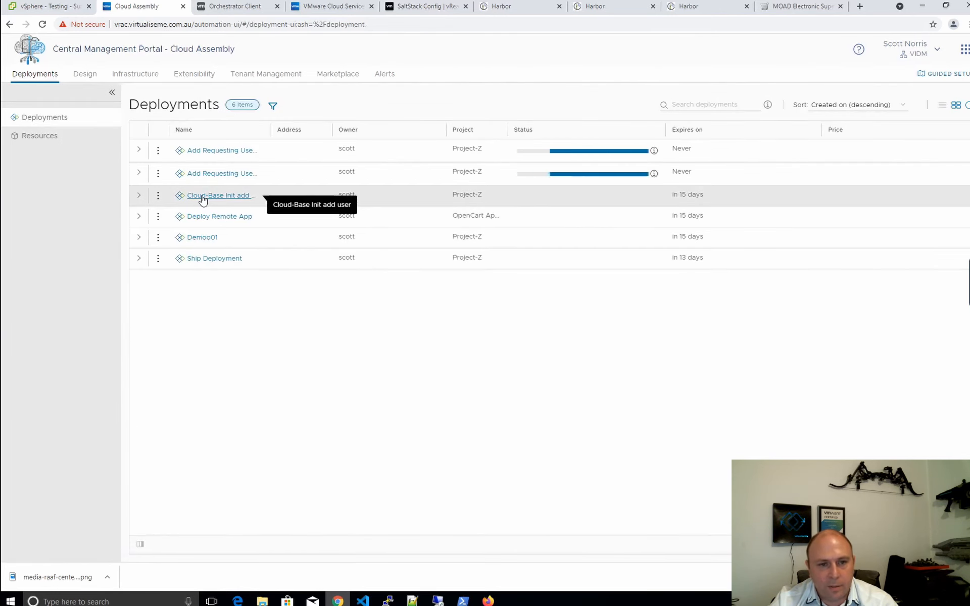
left_click(202, 198)
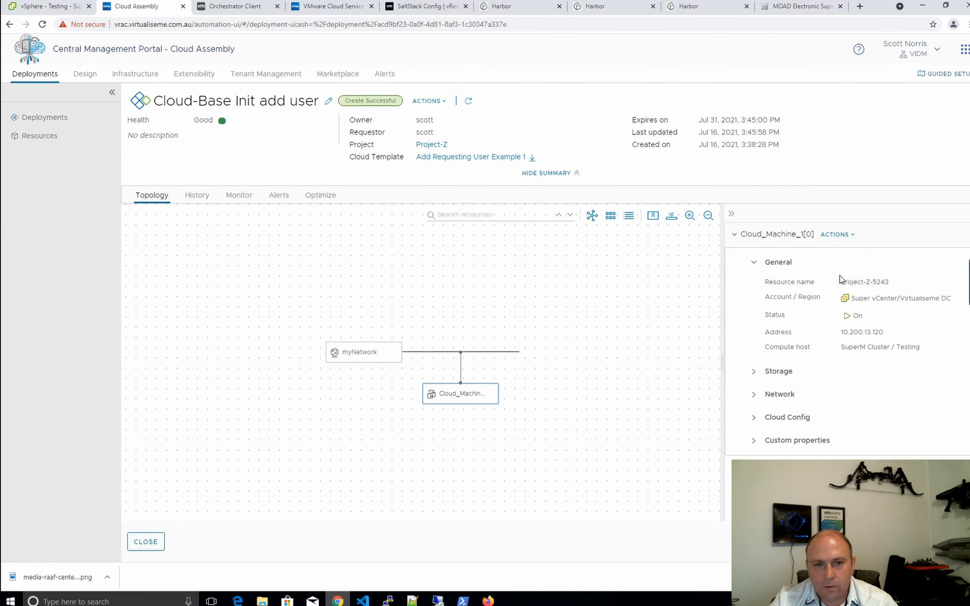
Open the web console of VM Project-Z-5243 in the vSphere Testing resource pool
left_click(45, 8)
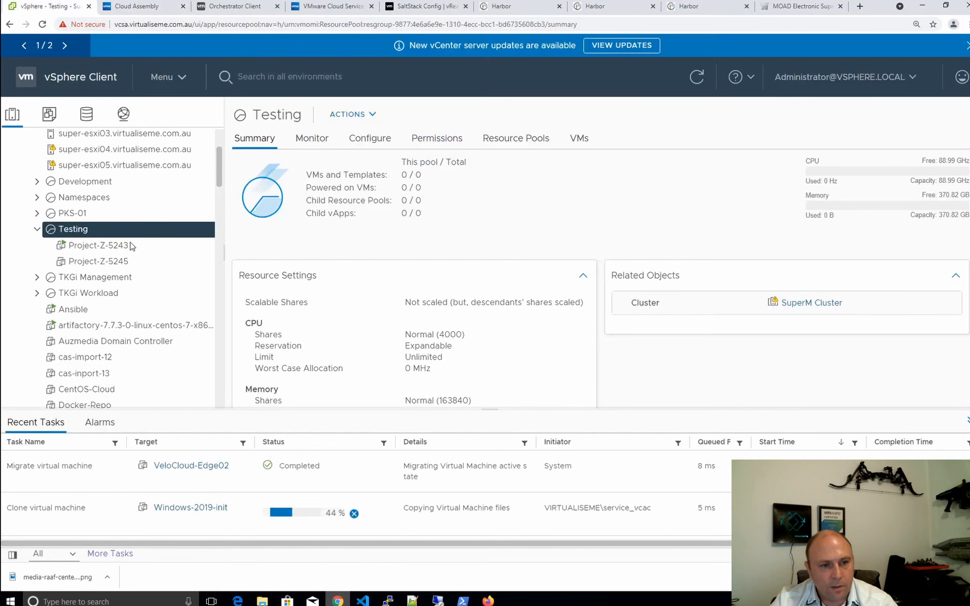
left_click(147, 251)
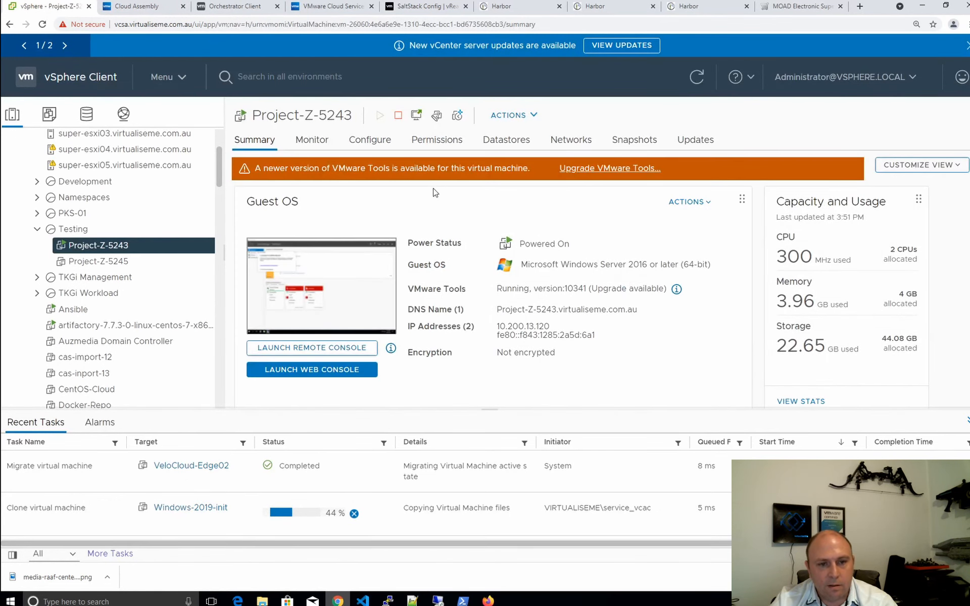
left_click(311, 285)
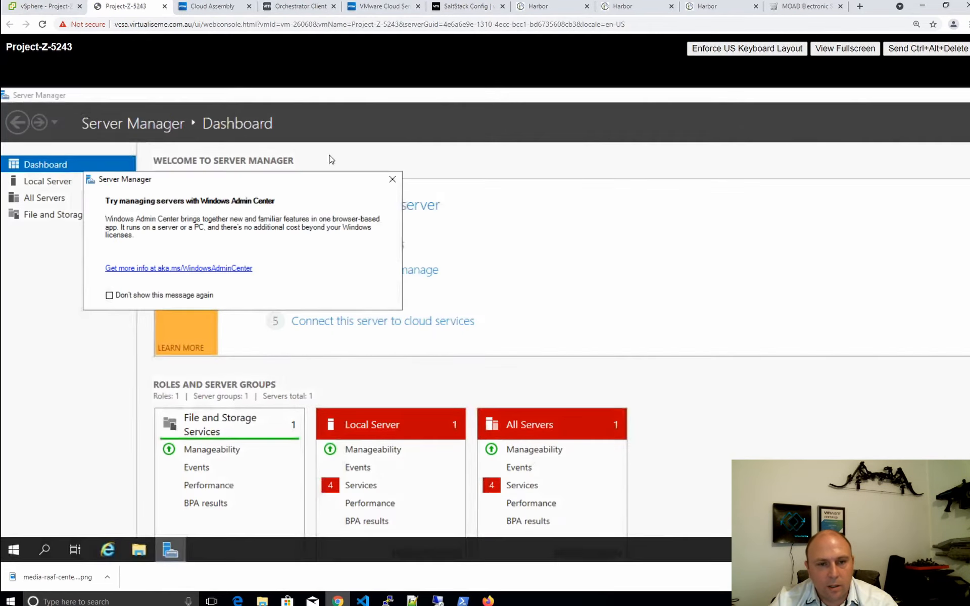
left_click(377, 160)
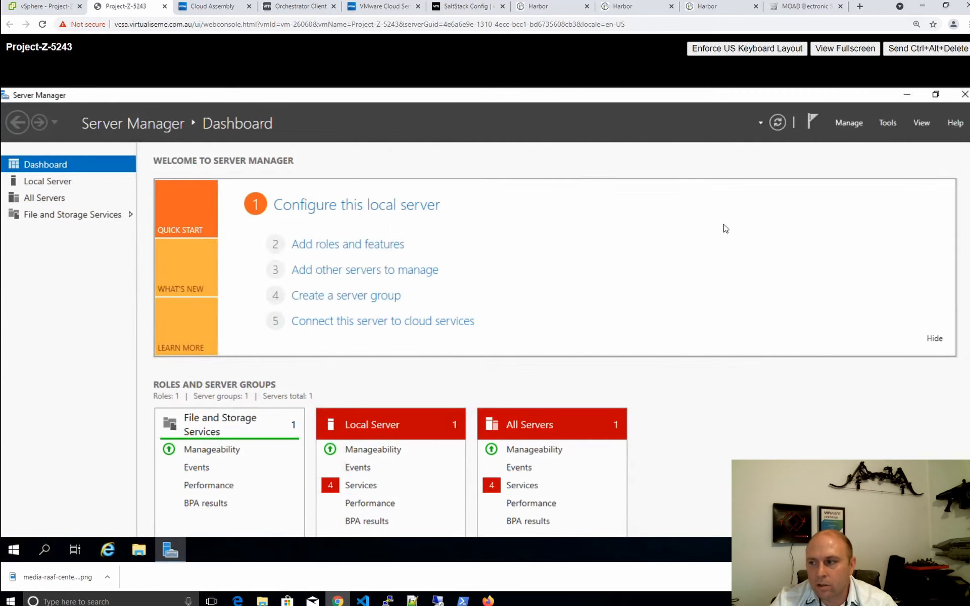
Launch Computer Management inside the VM and maximize its window
left_click(893, 122)
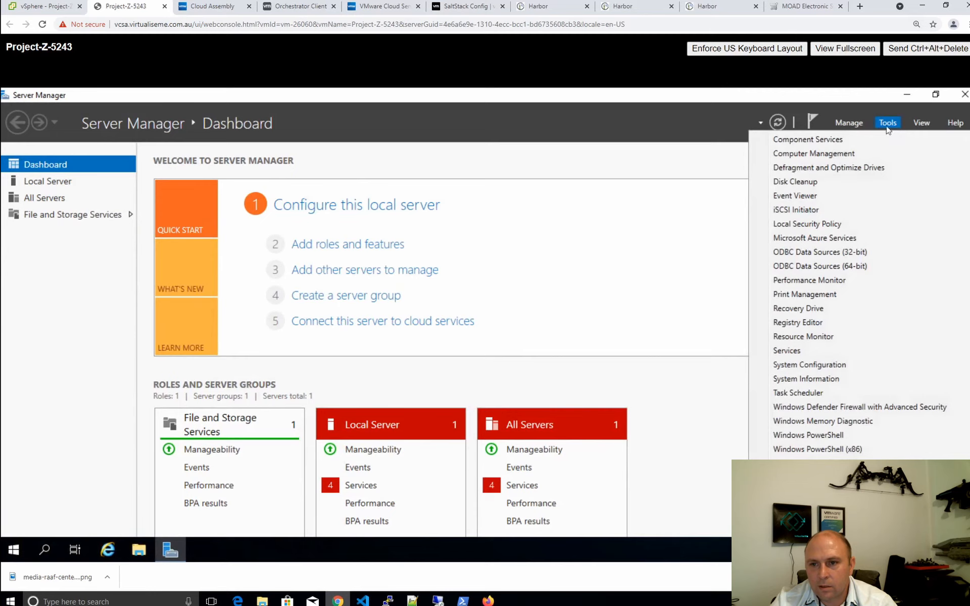
left_click(814, 154)
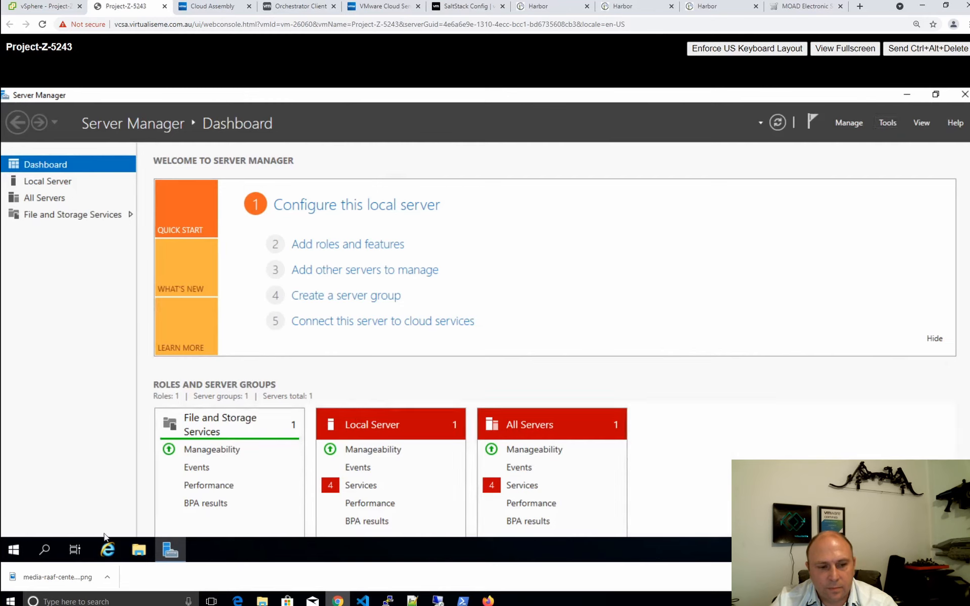
left_click(7, 552)
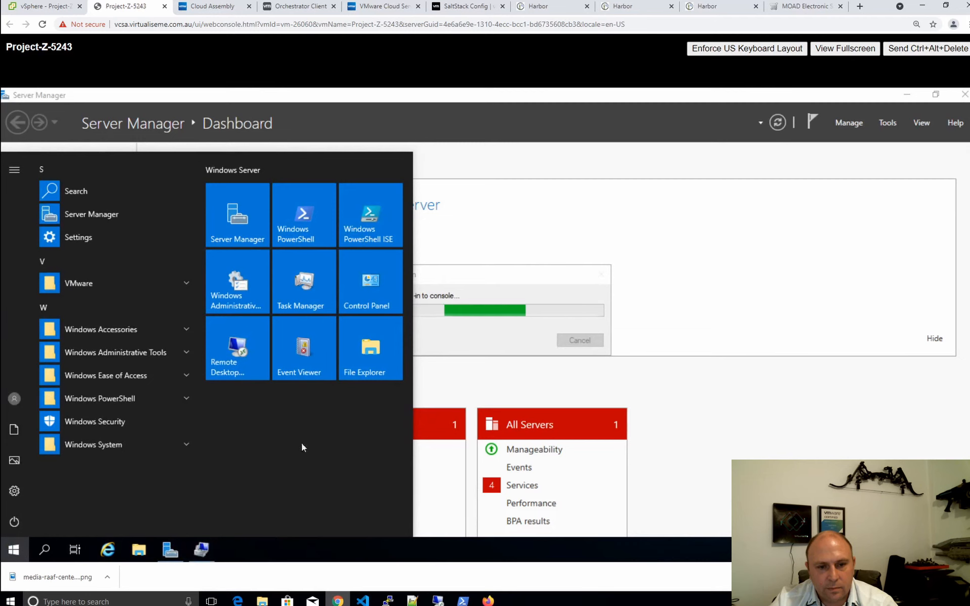
left_click(524, 281)
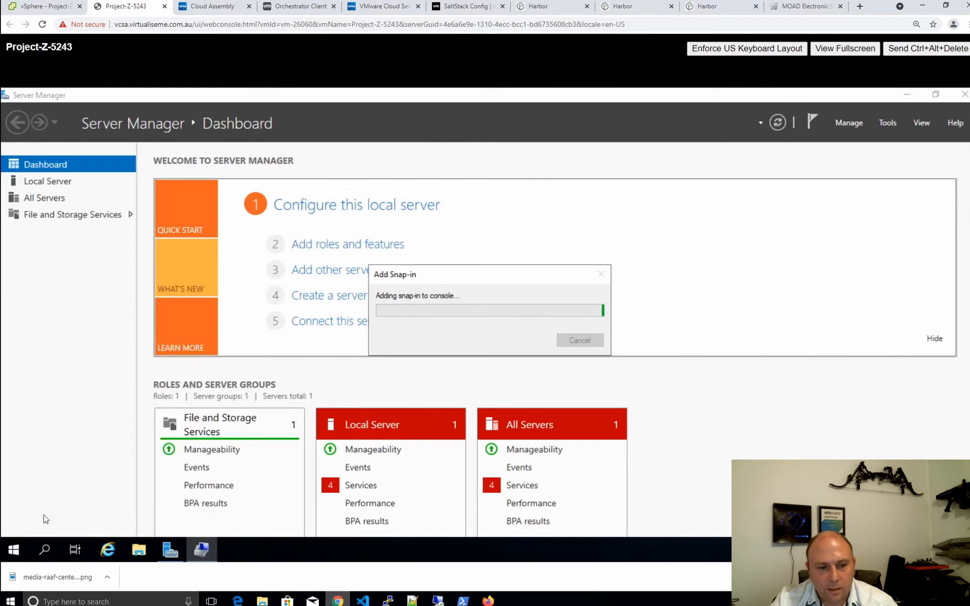
left_click(12, 553)
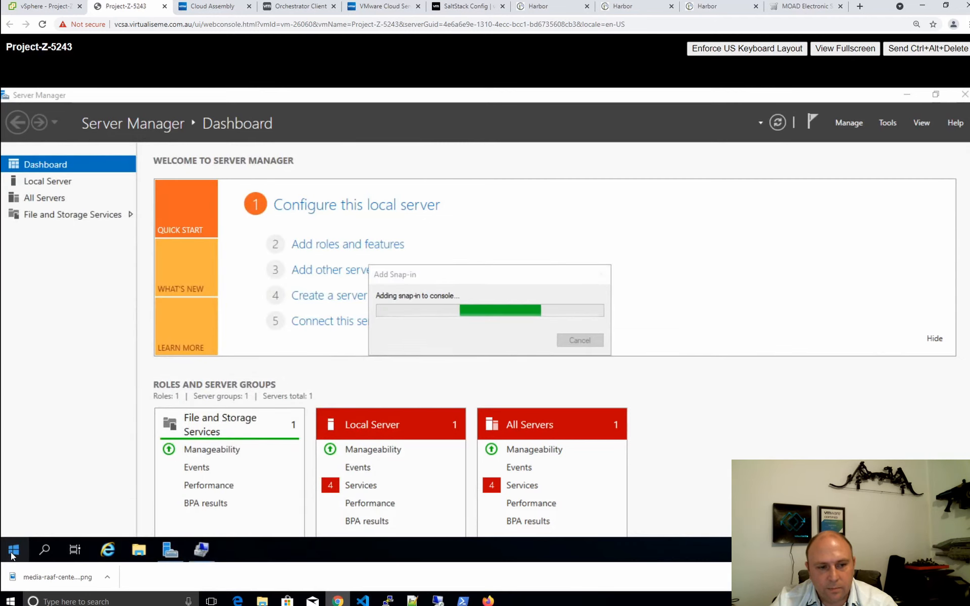
right_click(12, 553)
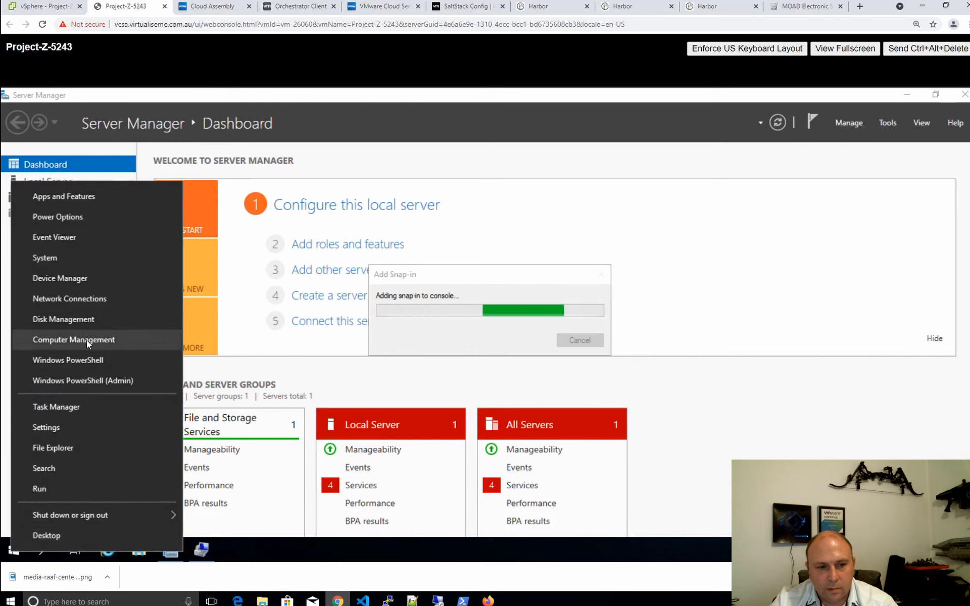
left_click(50, 257)
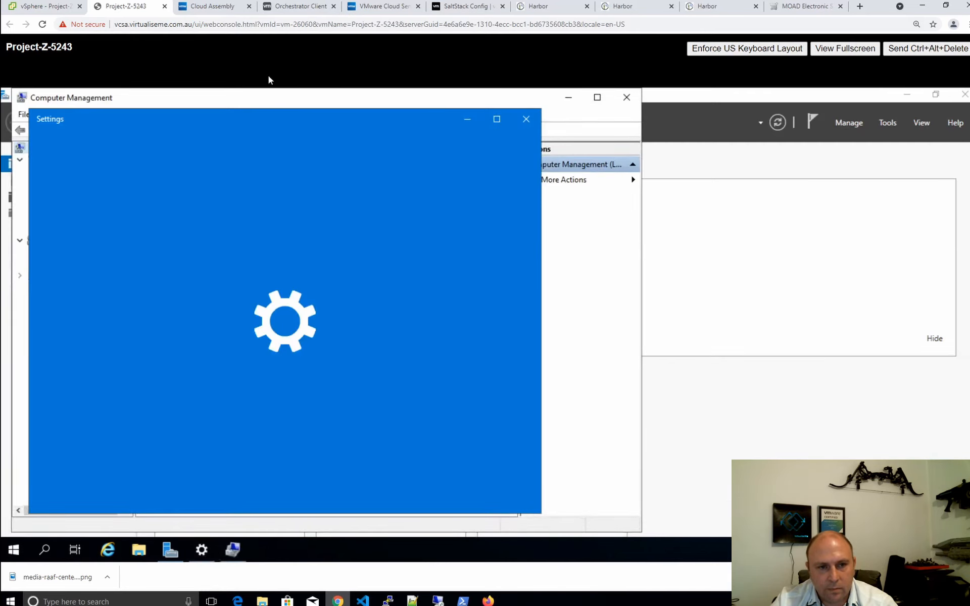
left_click_drag(239, 96, 418, 89)
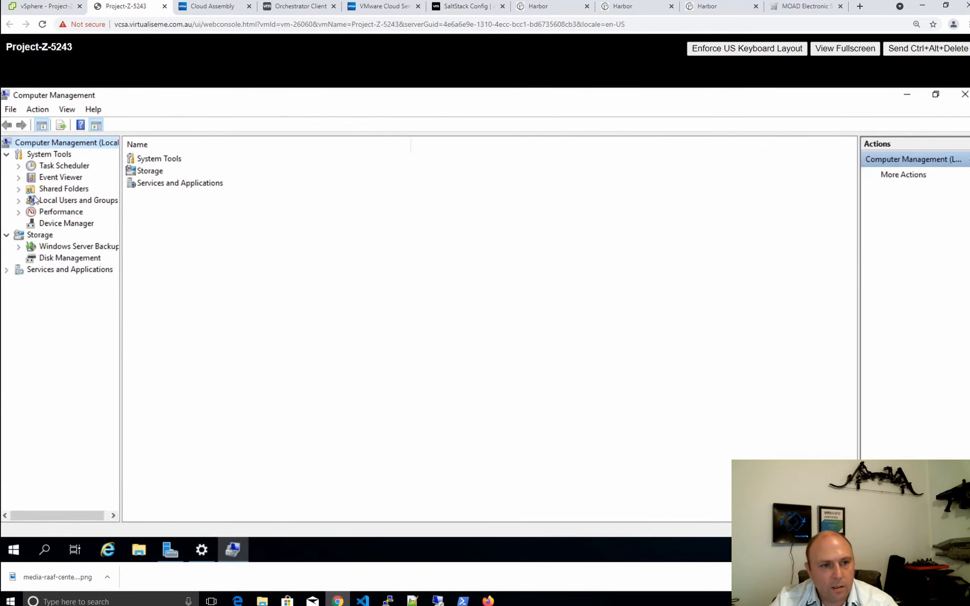
Confirm the requesting domain user is listed in the local Administrators group's members
left_click(53, 201)
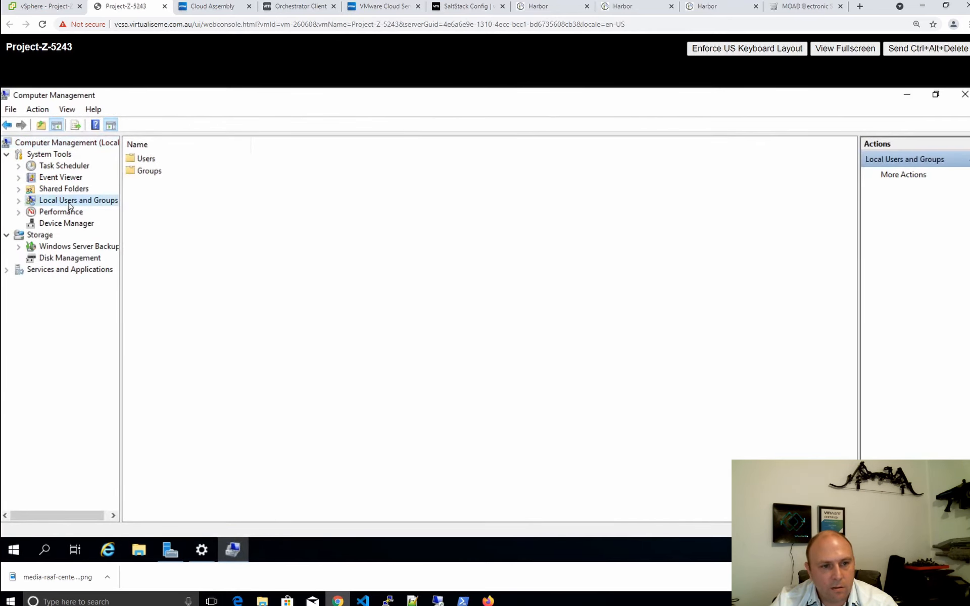
double_click(182, 173)
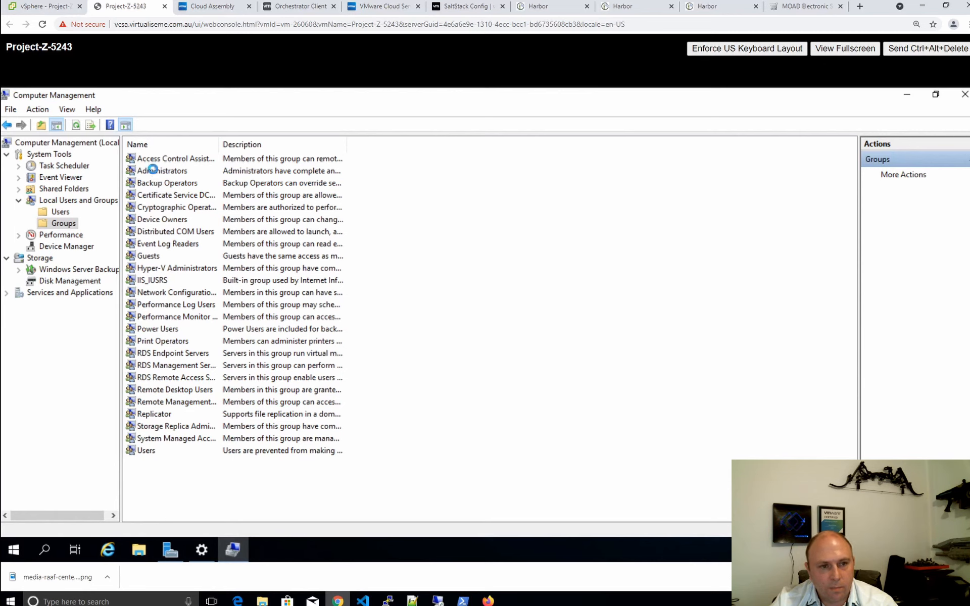
double_click(154, 172)
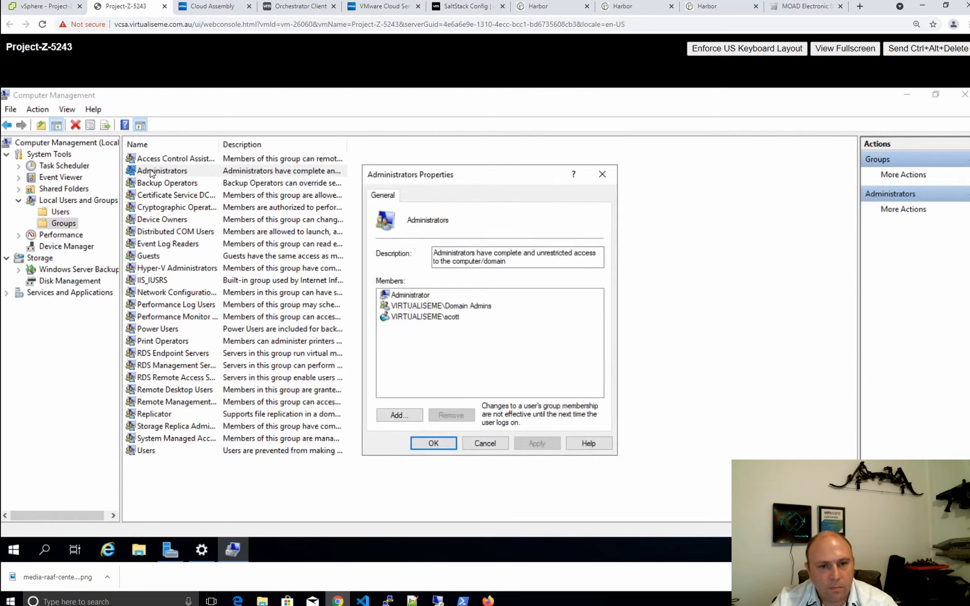
left_click(437, 317)
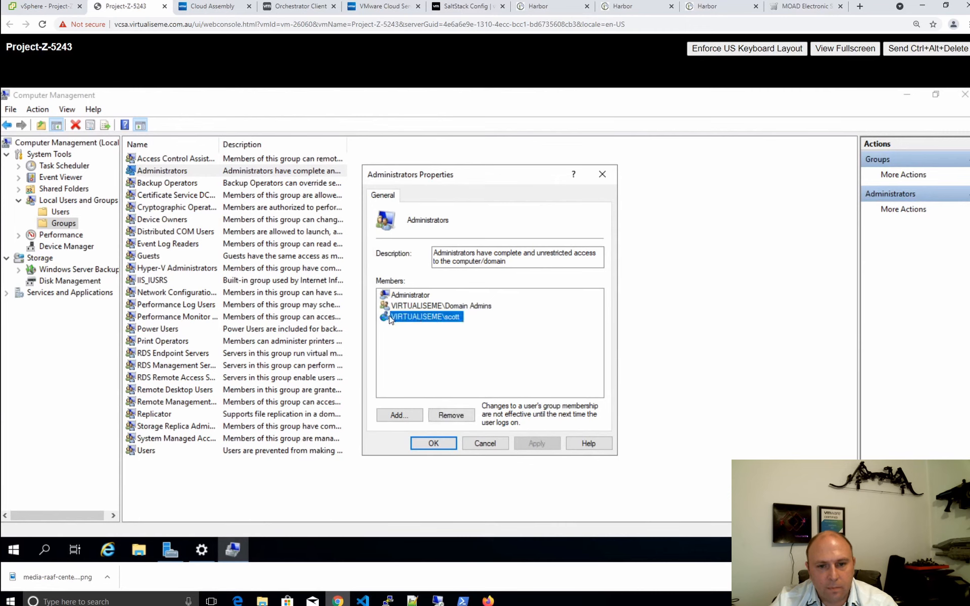
left_click(482, 443)
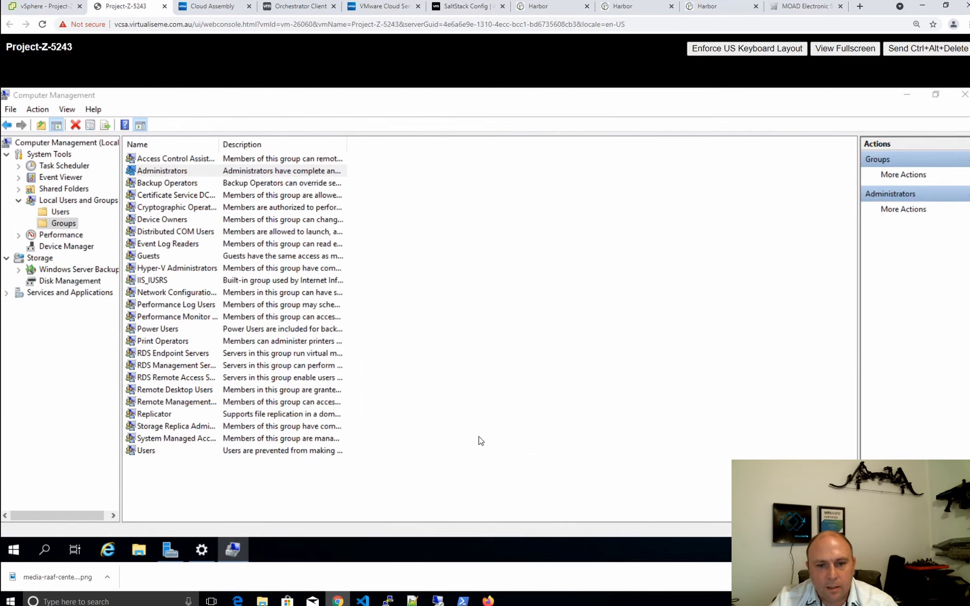
double_click(317, 171)
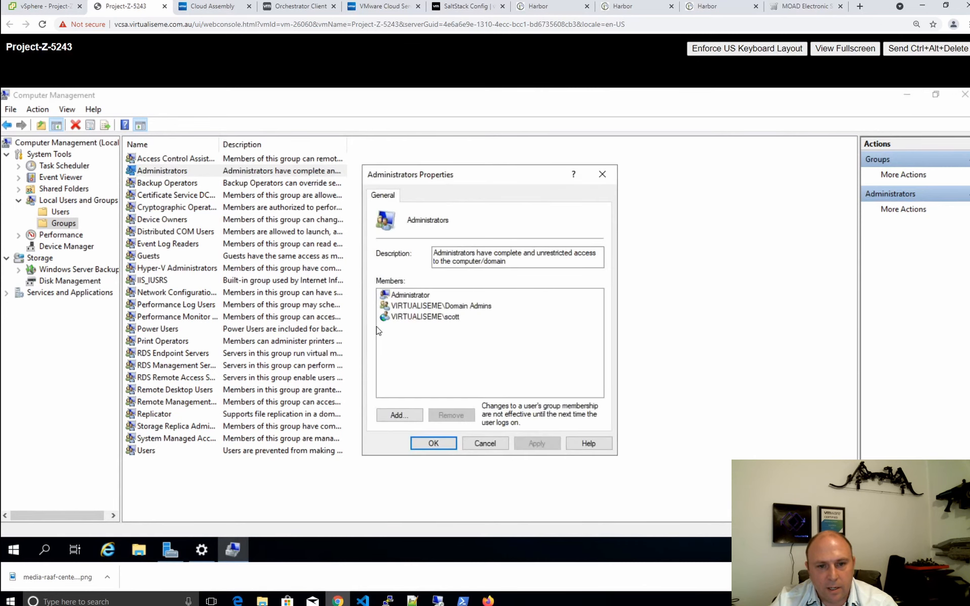
left_click(485, 447)
left_click(906, 95)
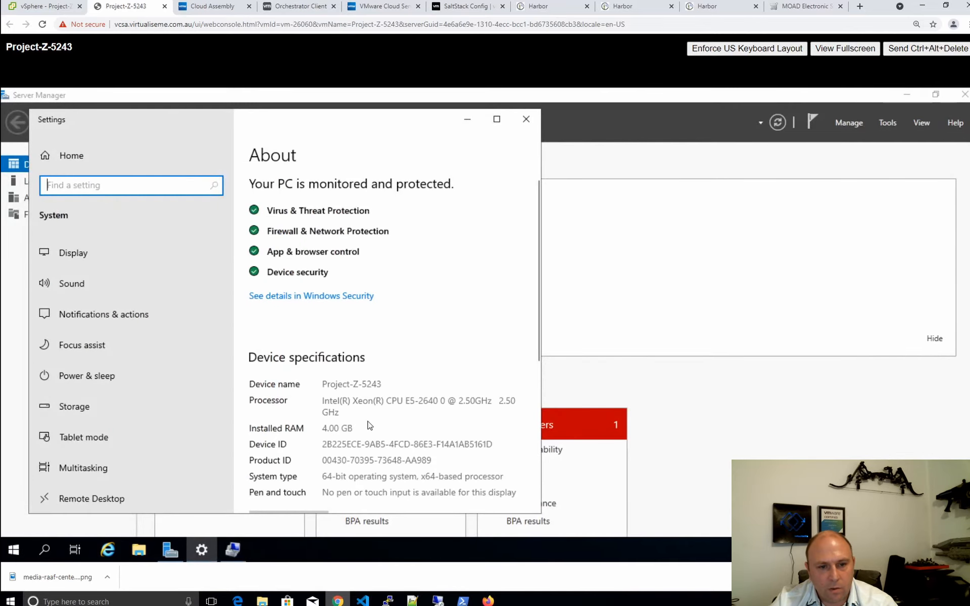
Confirm in System info that Project-Z-5243 is joined to virtualiseme.com.au, then close System and Settings
scroll(370, 425, "down", 10)
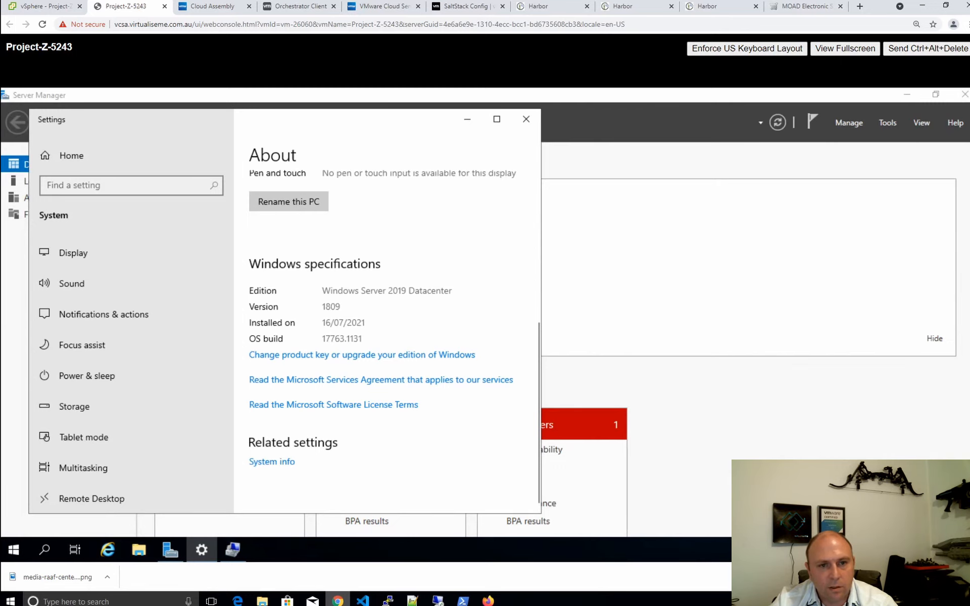
left_click_drag(341, 124, 457, 108)
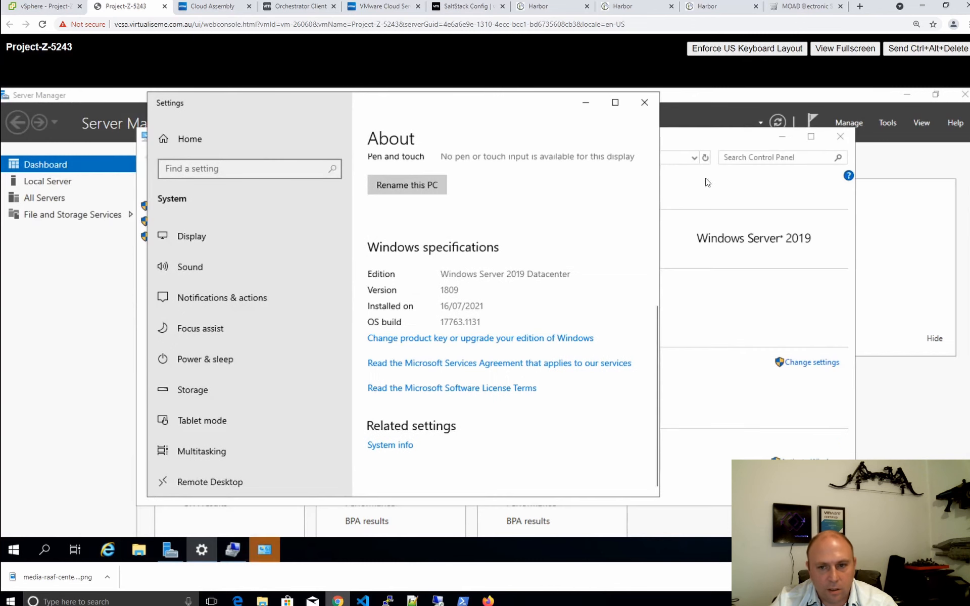
left_click(701, 187)
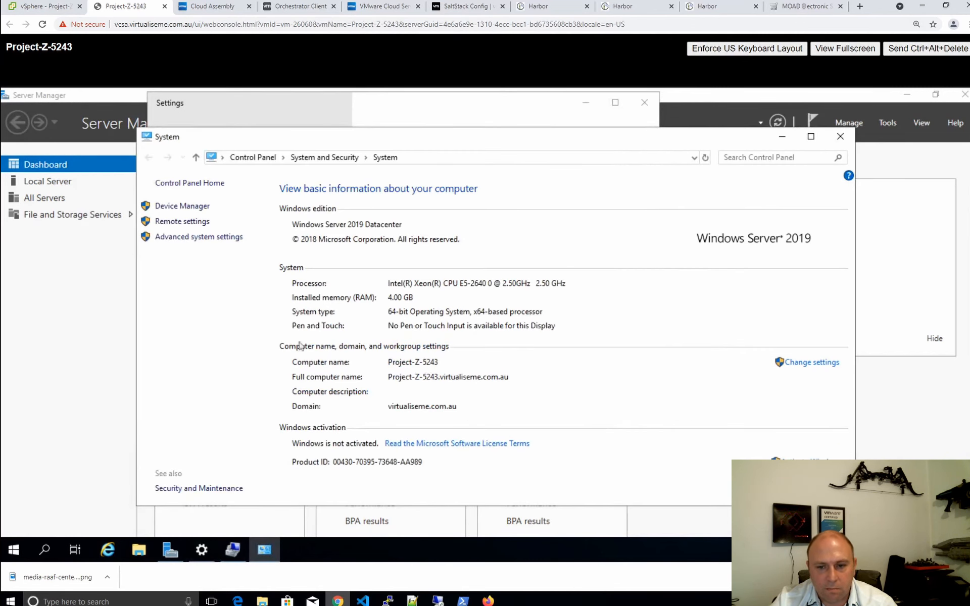
left_click(840, 138)
left_click(644, 103)
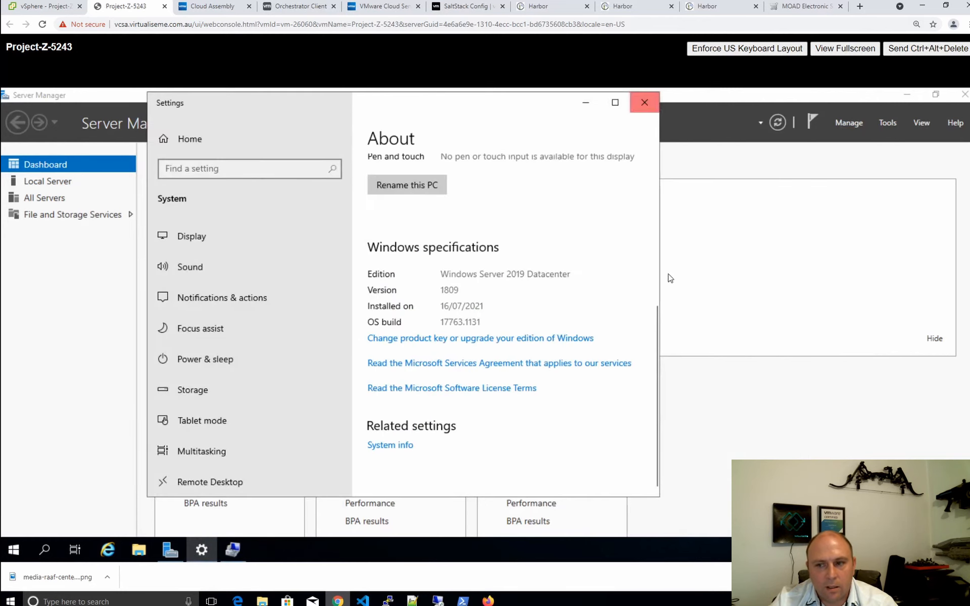
Return to the vSphere Client and start a new Chrome incognito window
left_click(43, 7)
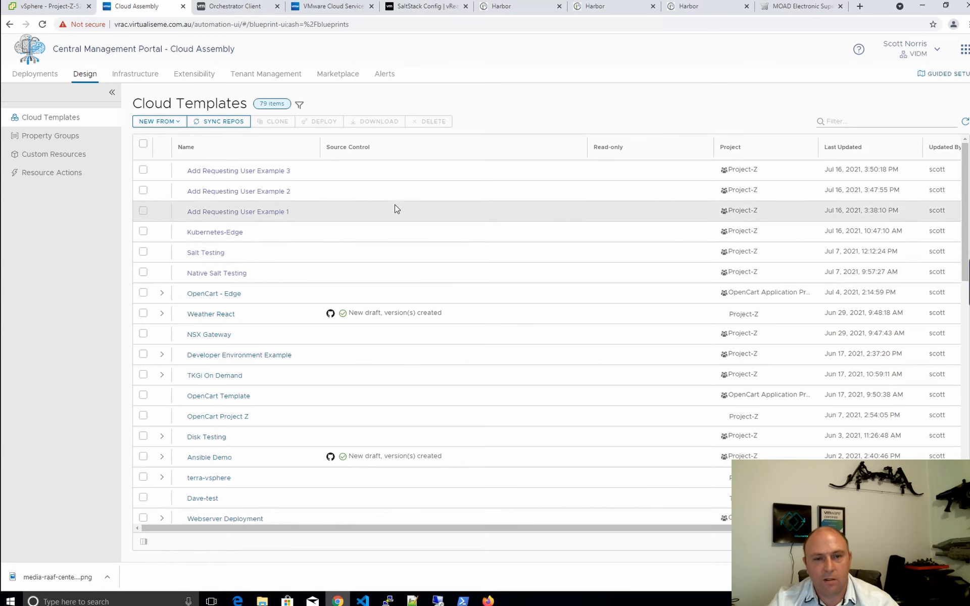
left_click(965, 24)
left_click(894, 63)
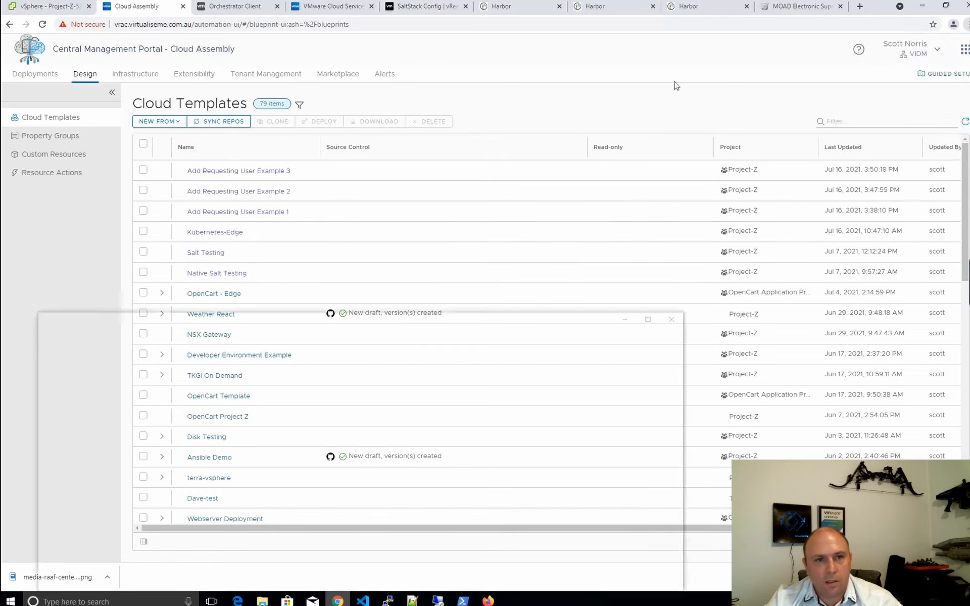
Load vrac and sign in to Workspace ONE Access as a different project user, then open Cloud Assembly
type("vrac.virtualiseme.com.au")
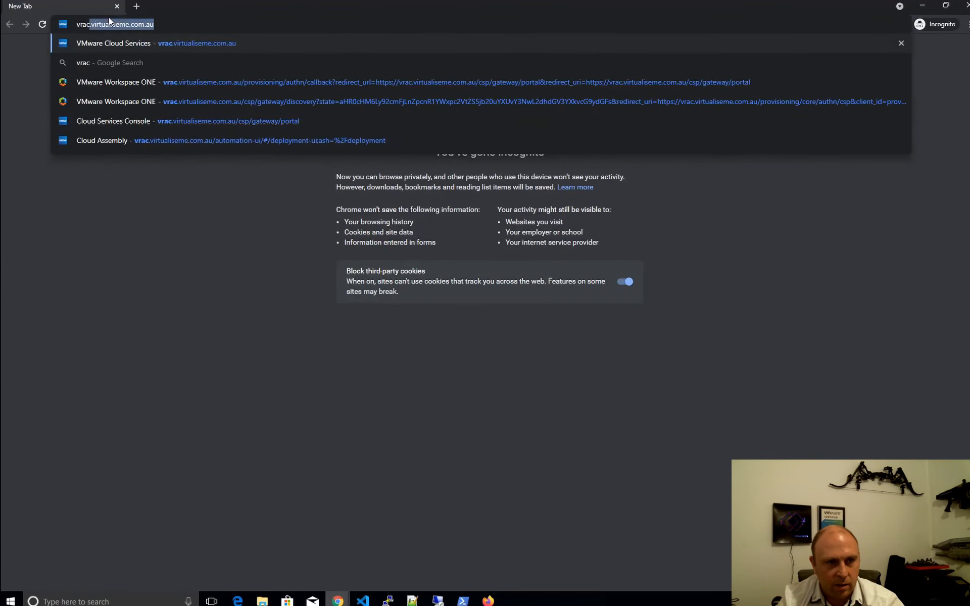
key("Return")
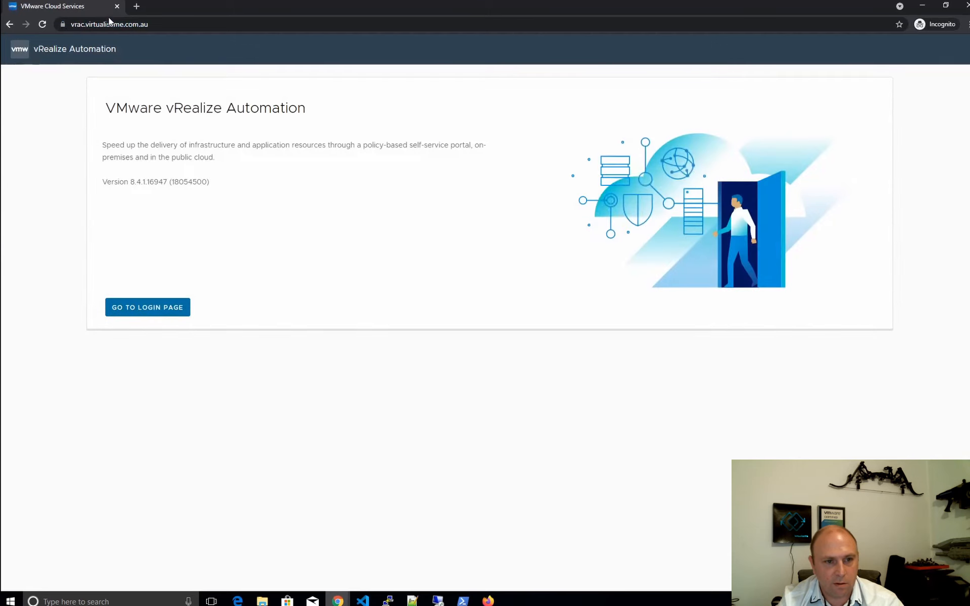
left_click(147, 307)
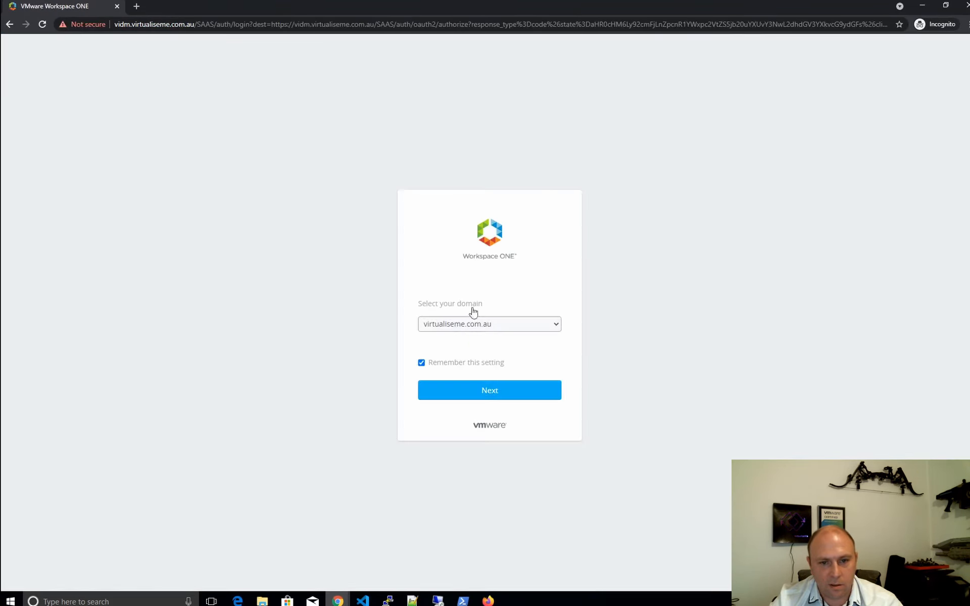
left_click(496, 389)
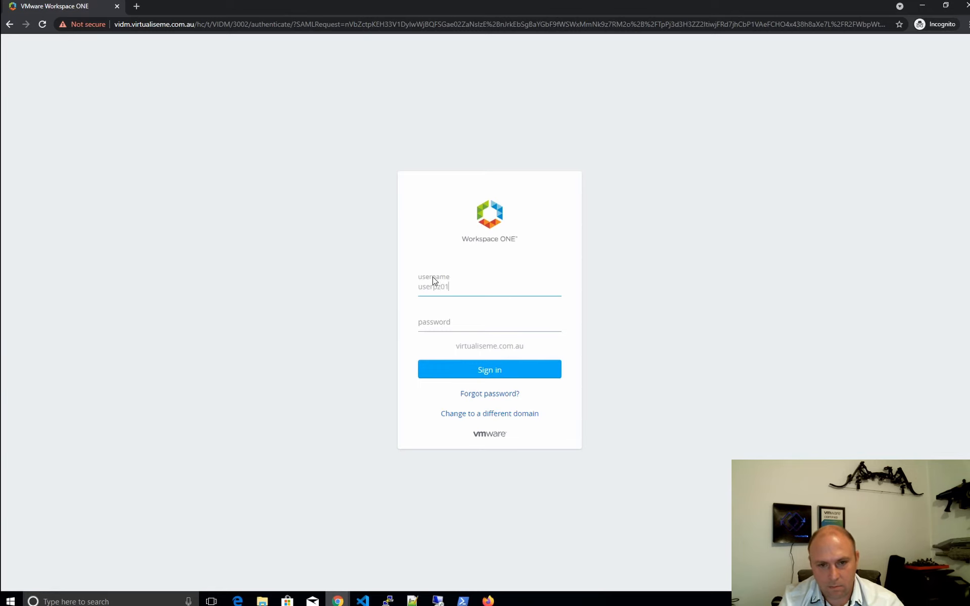
key("Tab")
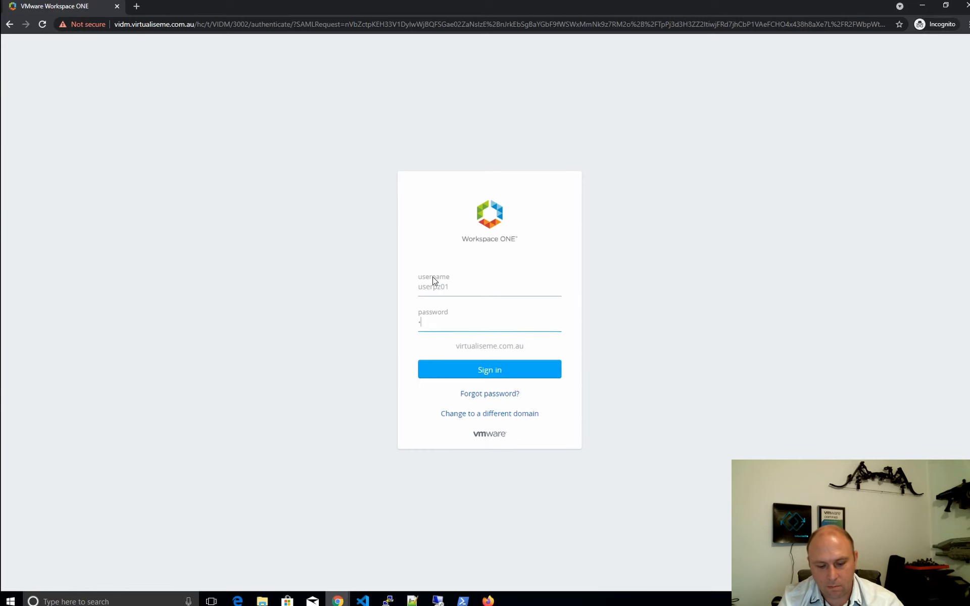
key("Return")
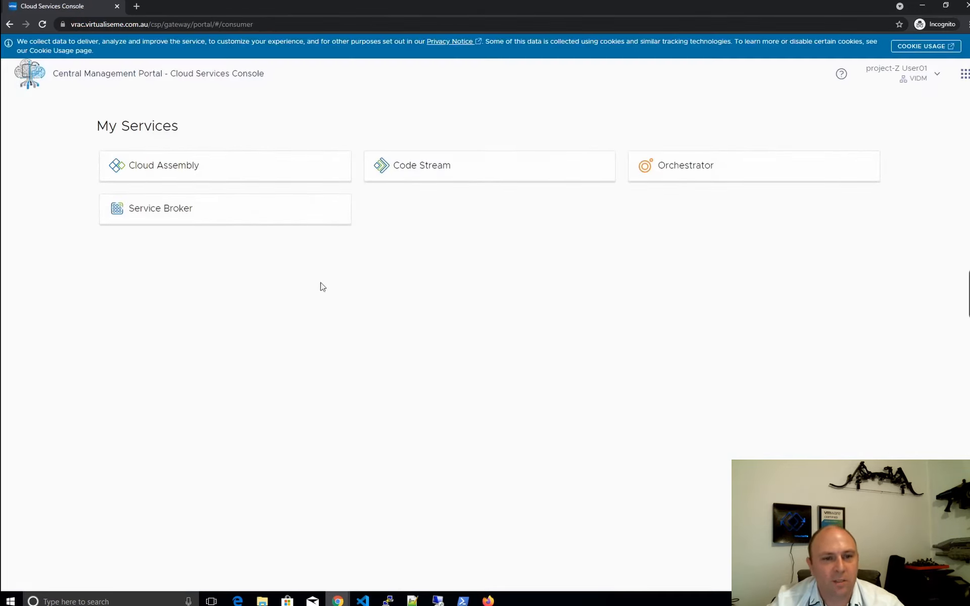
left_click(261, 156)
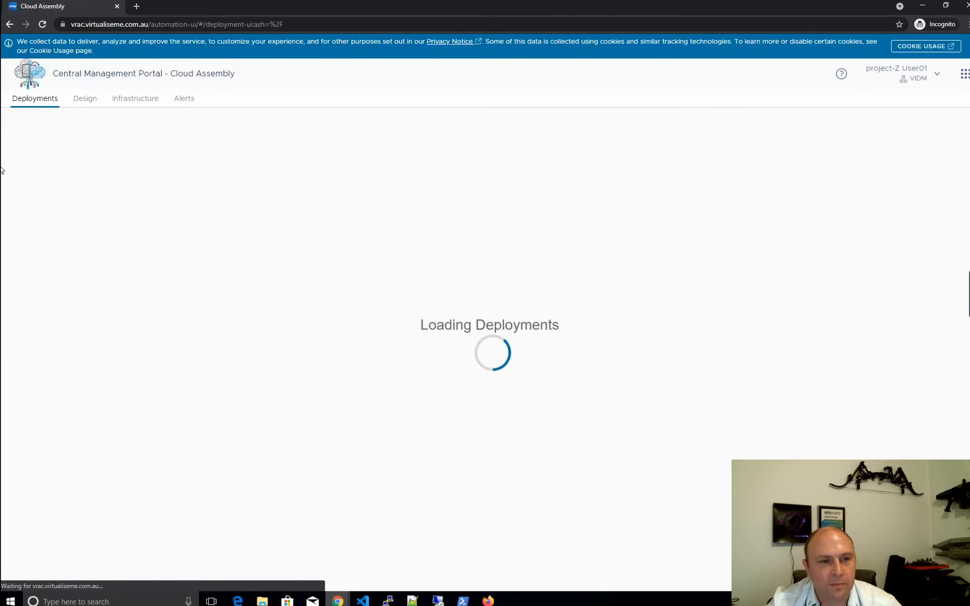
Open the Add Requesting User Example 1 cloud template and start a deployment
left_click(86, 99)
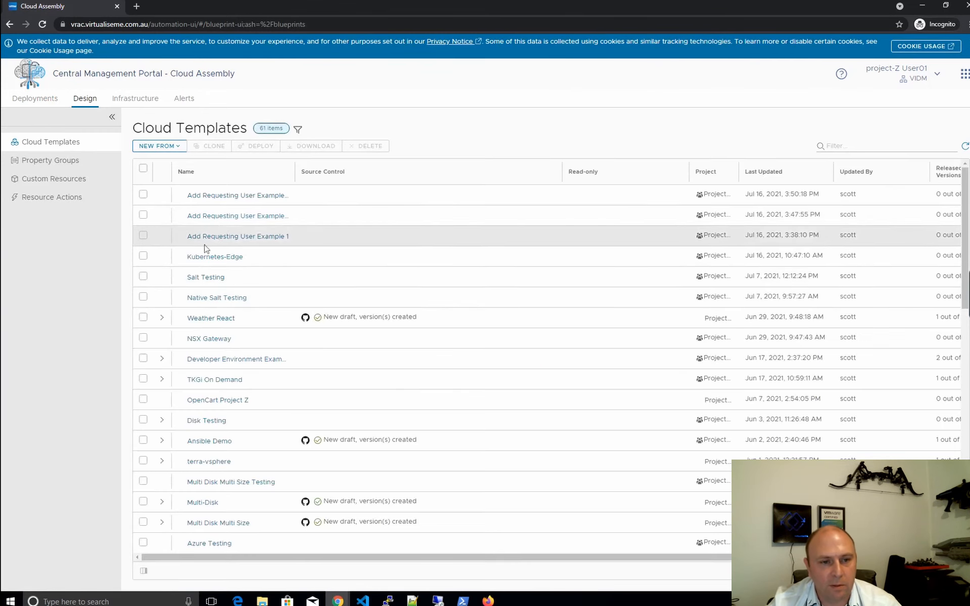
left_click(255, 237)
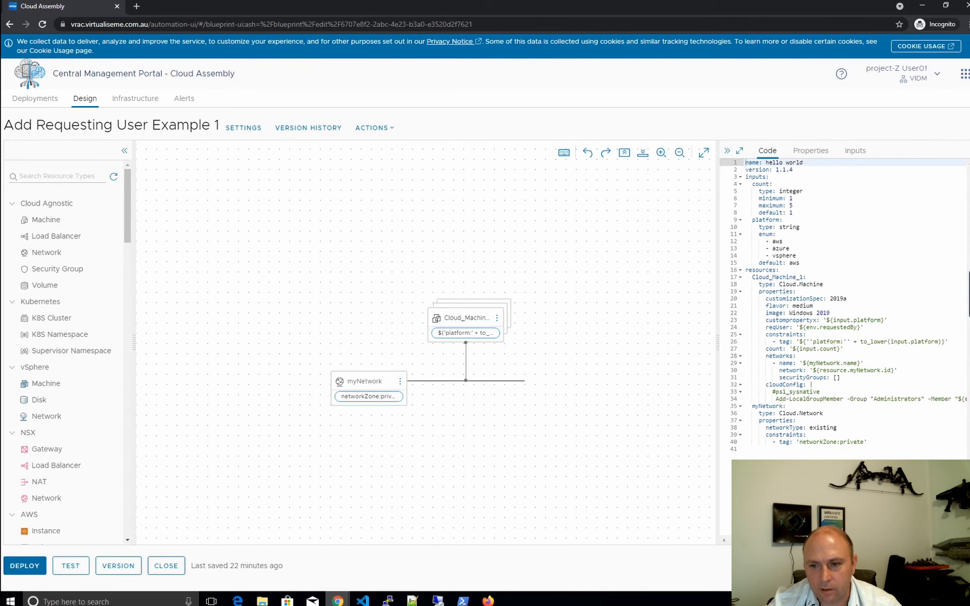
left_click(27, 572)
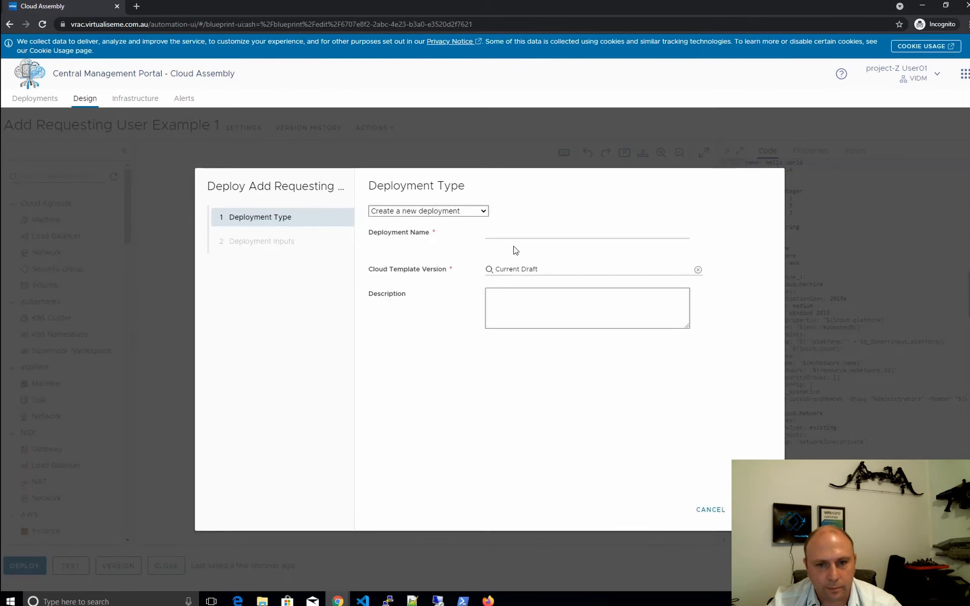
Deploy it as 'Different user local admin' with platform vsphere, then minimize the incognito window
left_click(515, 232)
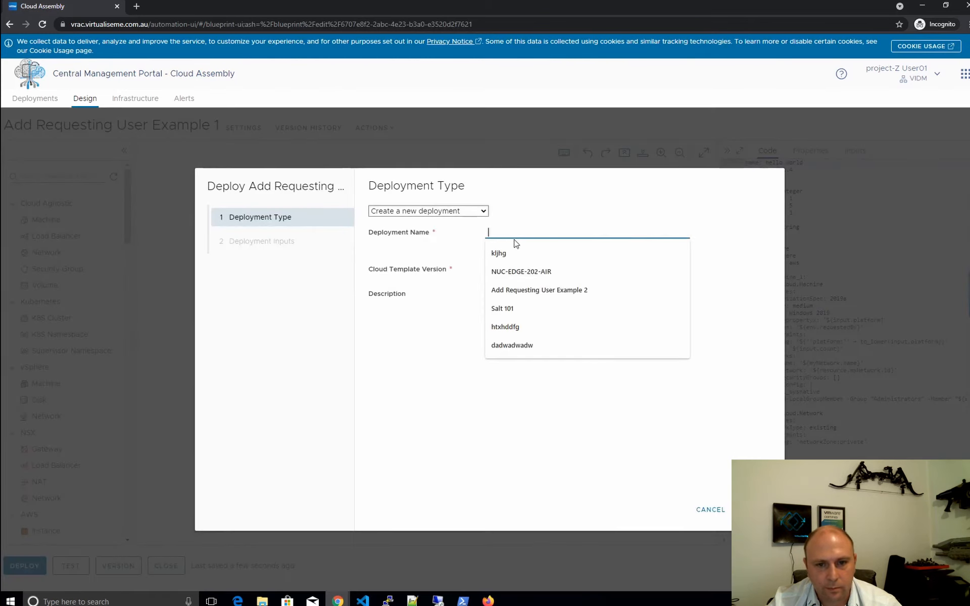
type("Different user local admin")
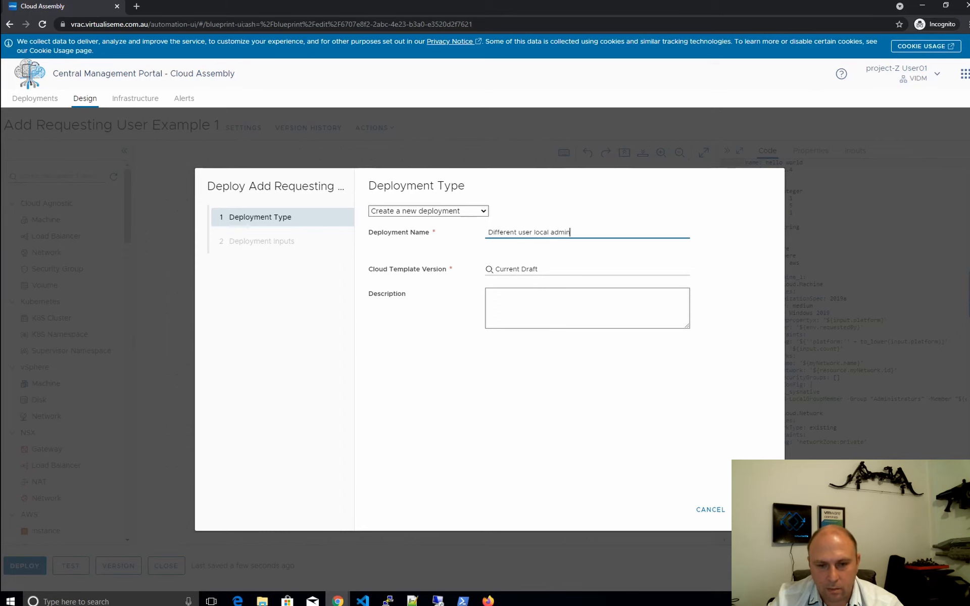
left_click(753, 509)
left_click(483, 267)
left_click(491, 301)
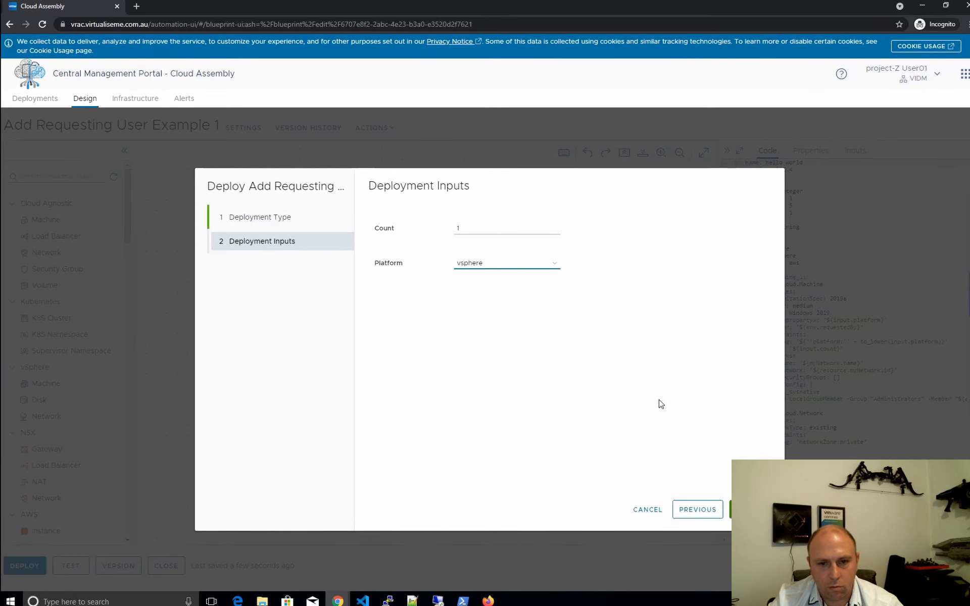
left_click(753, 509)
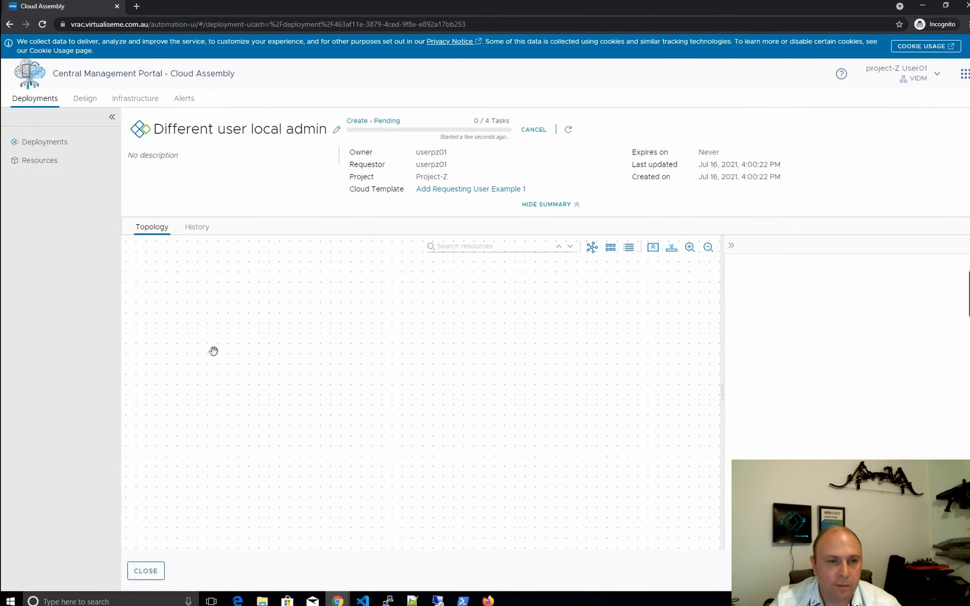
left_click(925, 9)
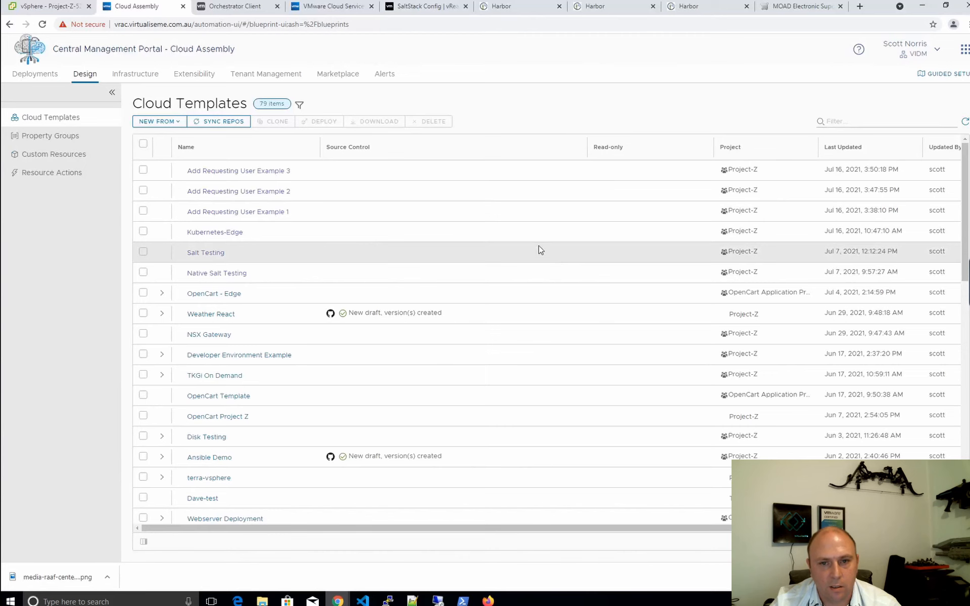
Open the latest Execute Script action run log showing the requesting user added to Administrators on Project-Z-5245
left_click(29, 74)
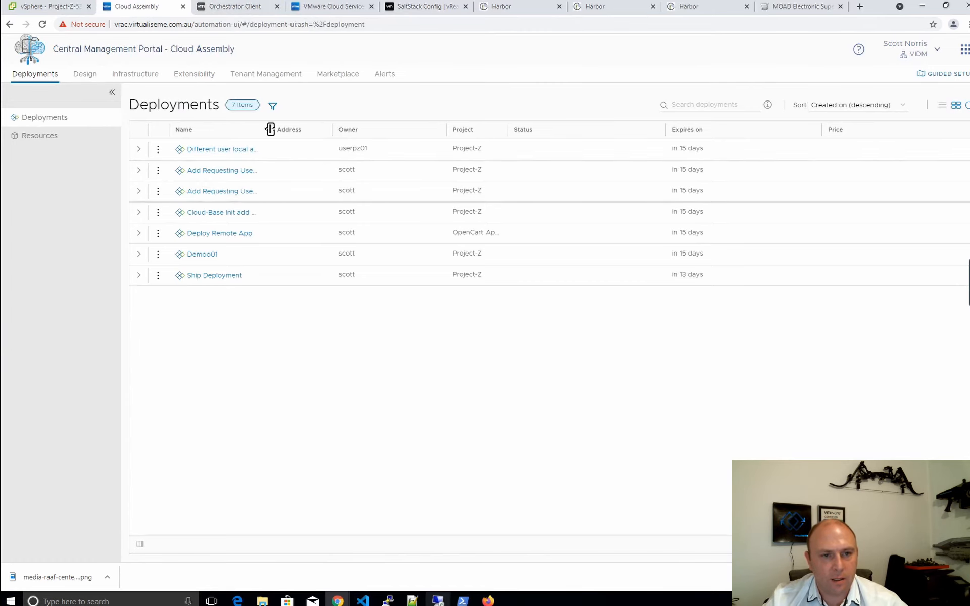
left_click_drag(271, 129, 301, 128)
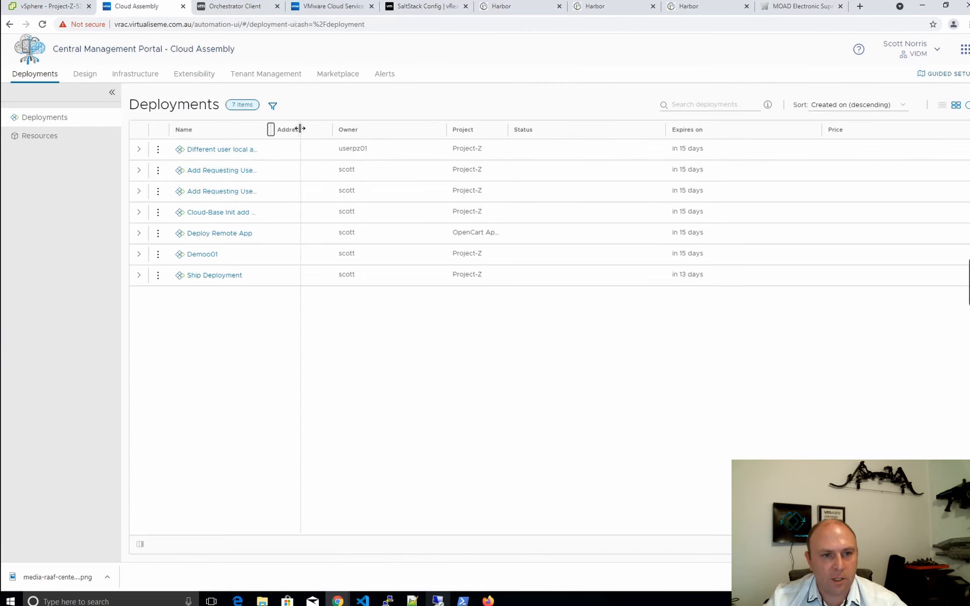
left_click(197, 75)
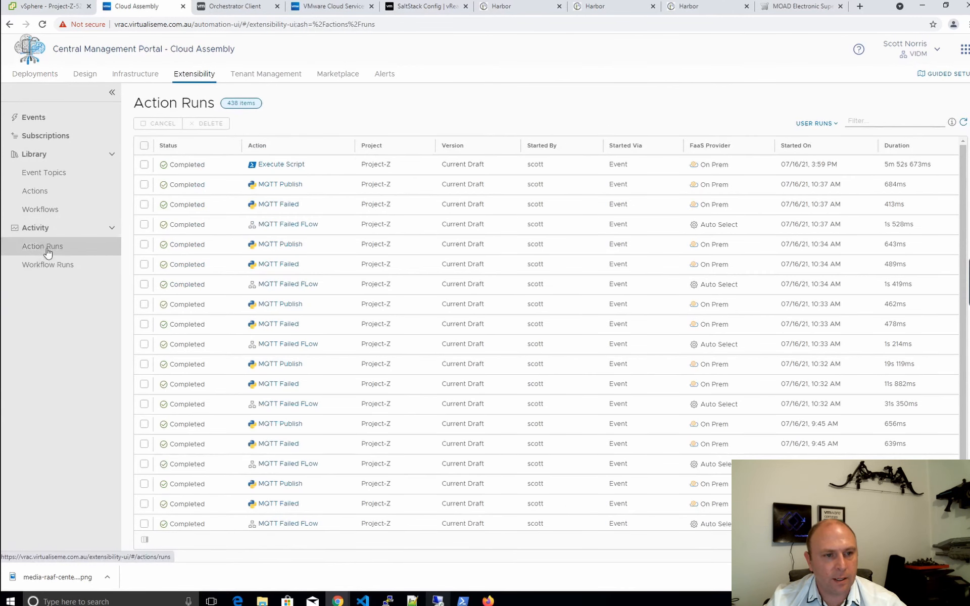
left_click(278, 168)
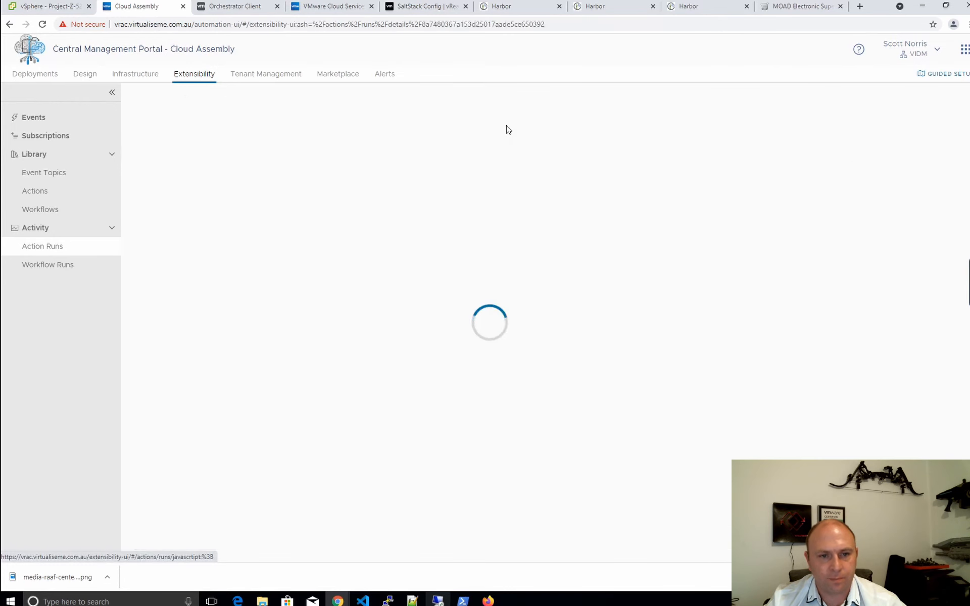
left_click(664, 182)
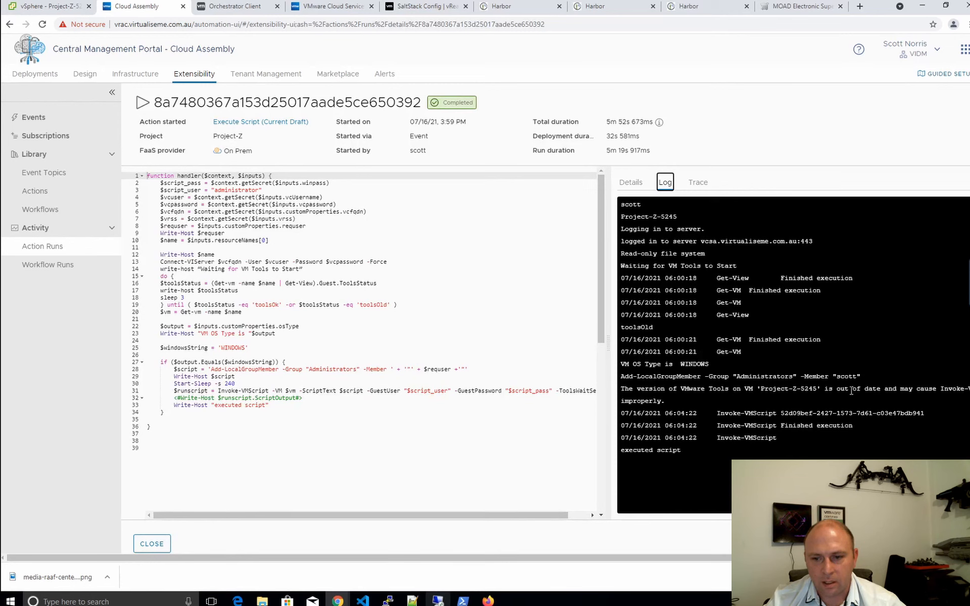
left_click_drag(849, 390, 745, 391)
left_click(767, 394)
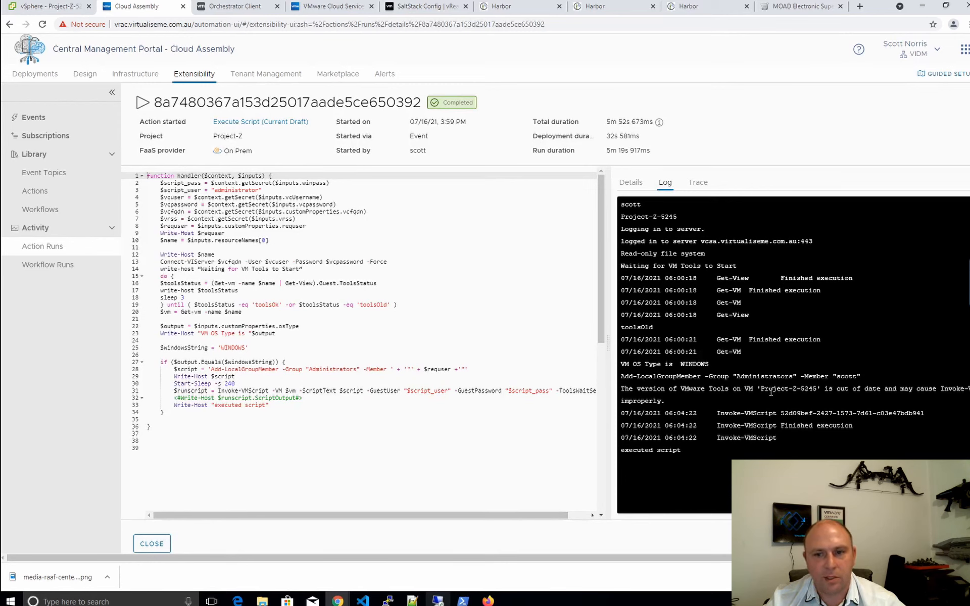
left_click(59, 11)
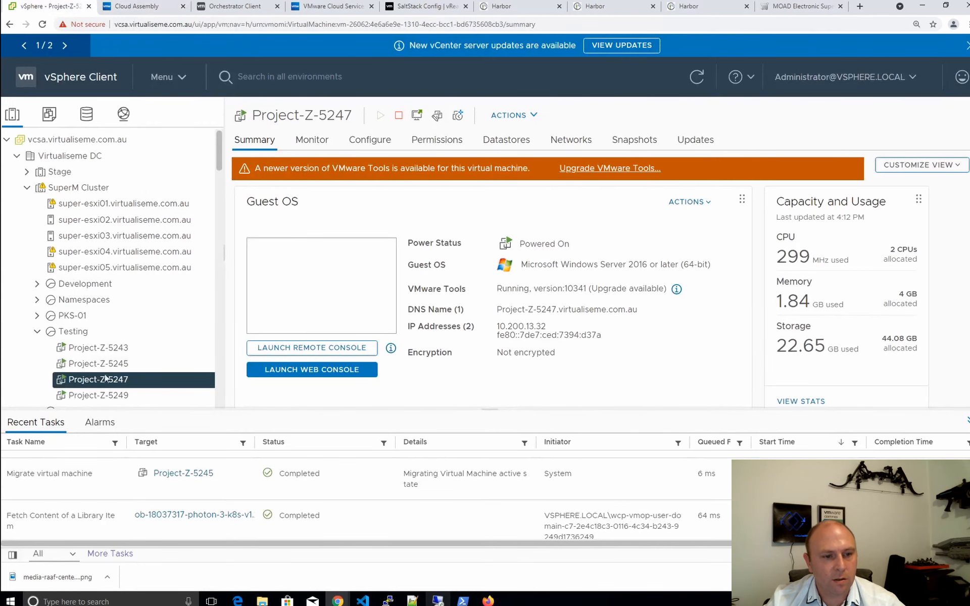
Match Project-Z-5245 against the run log, then launch its web console and send Ctrl+Alt+Delete
left_click(109, 364)
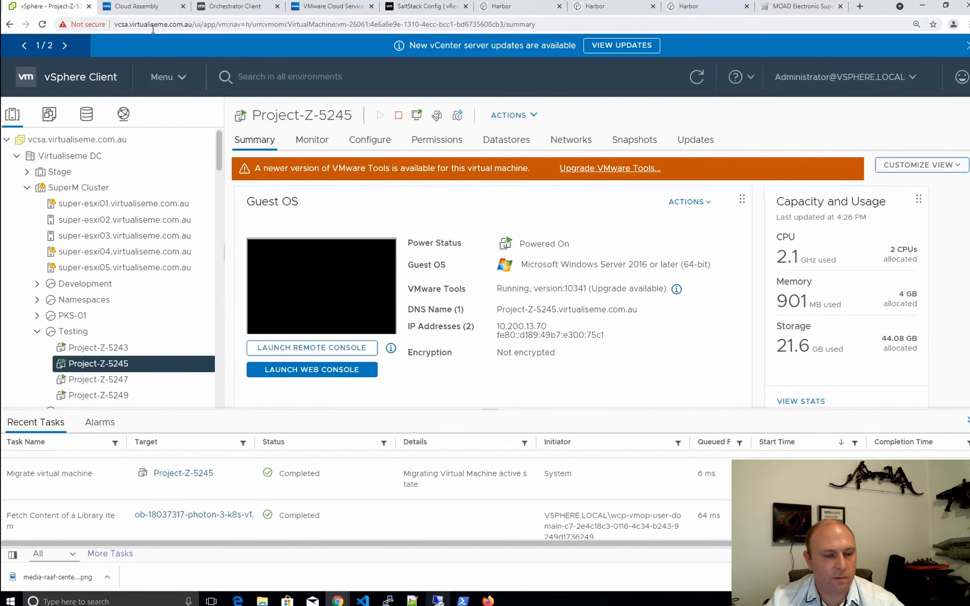
left_click(136, 5)
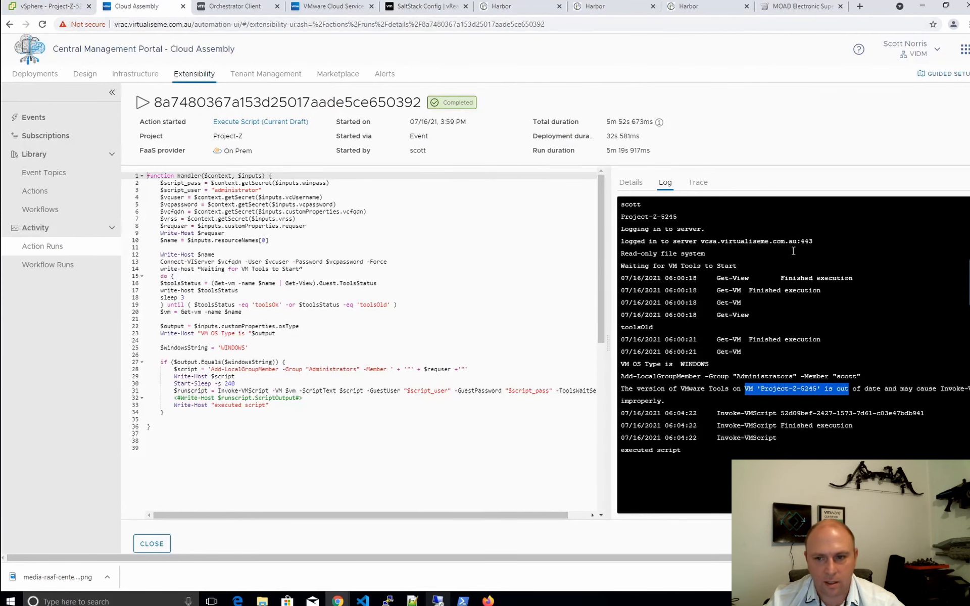
left_click_drag(685, 217, 629, 212)
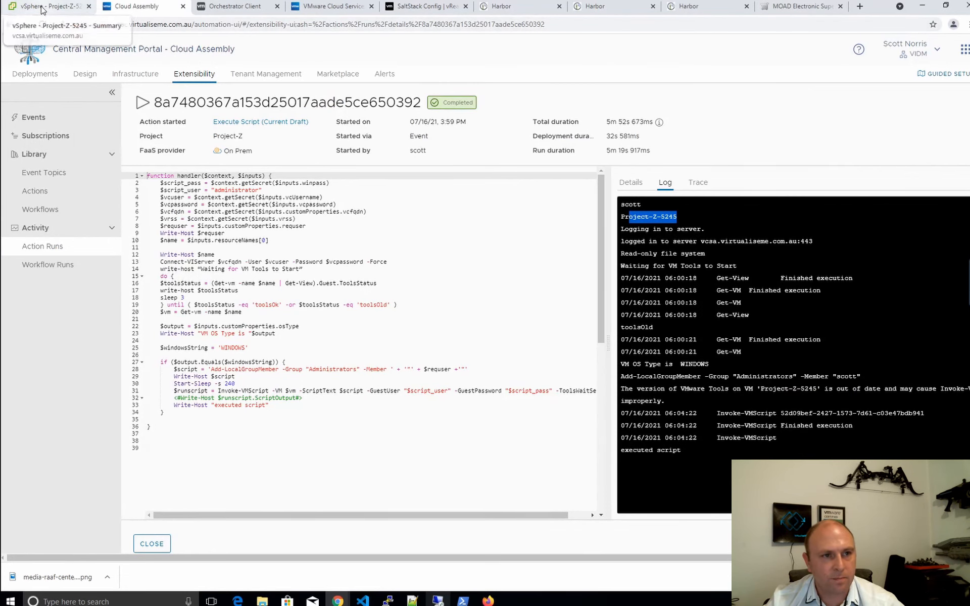
left_click(60, 11)
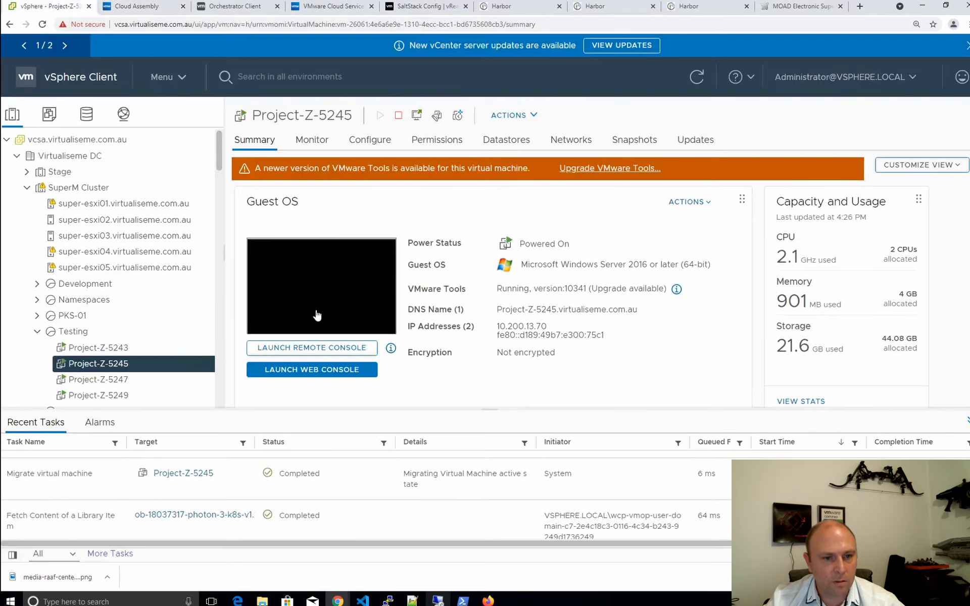
left_click(320, 295)
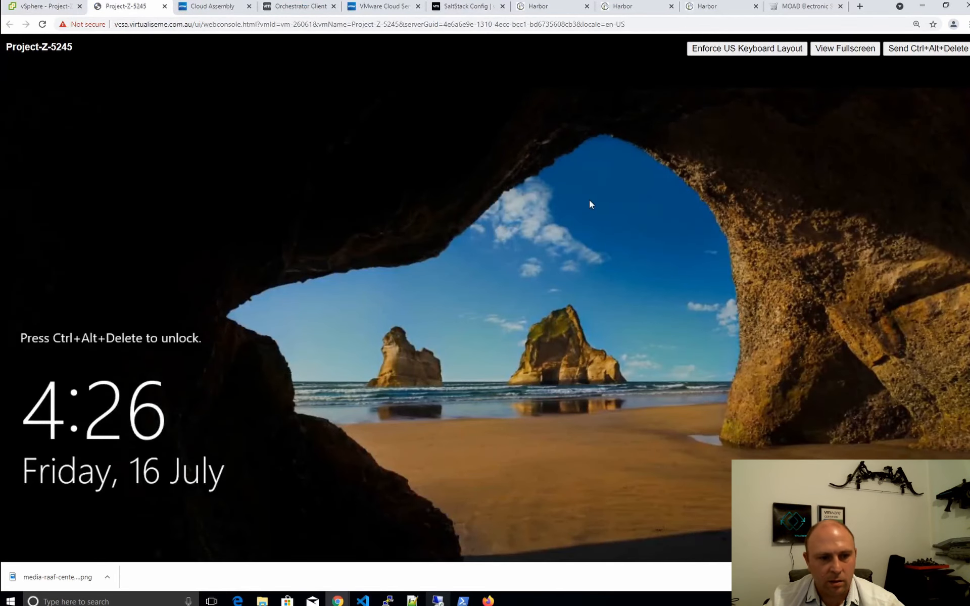
left_click(921, 51)
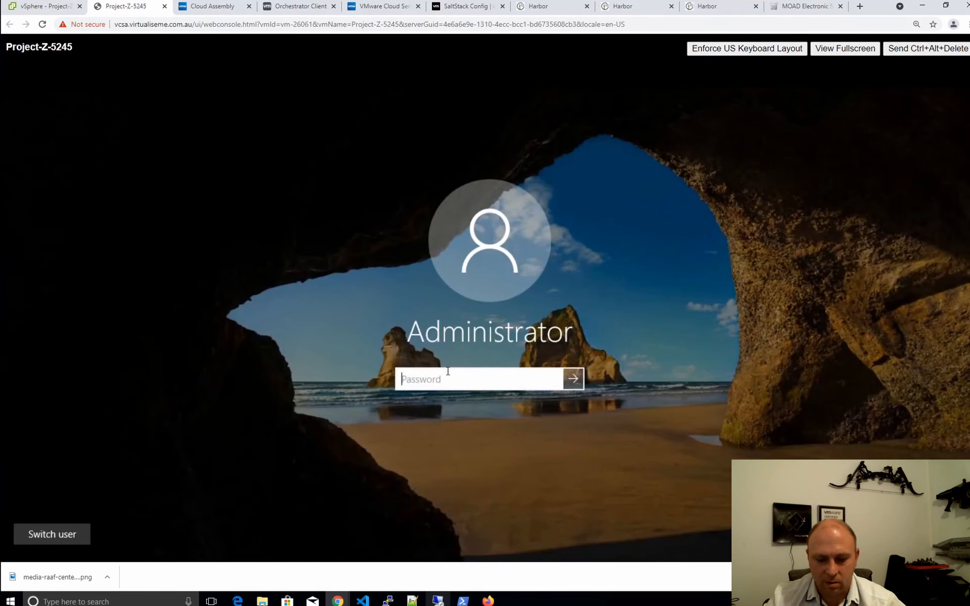
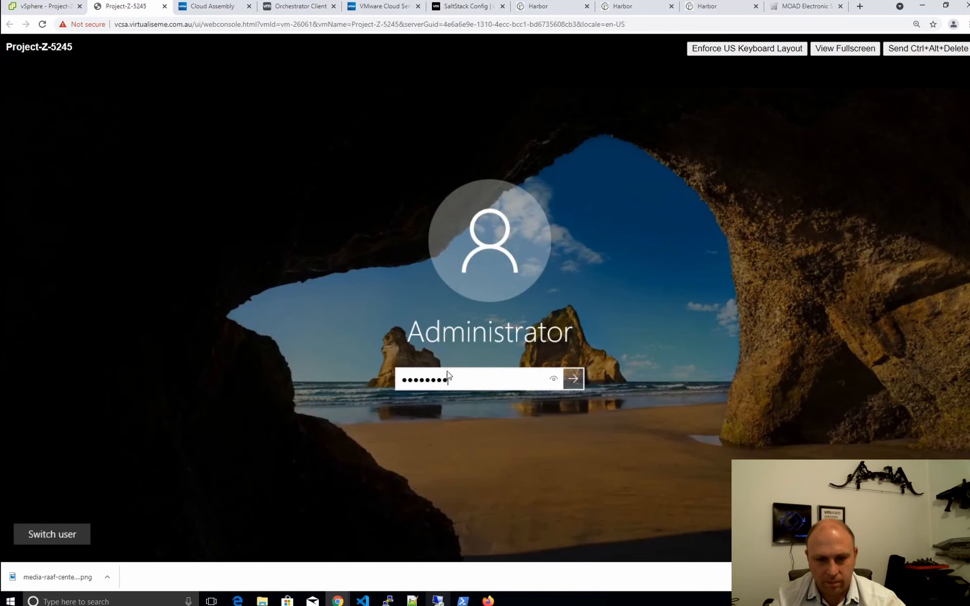
Sign in as Administrator with the account password and launch Computer Management
key("Return")
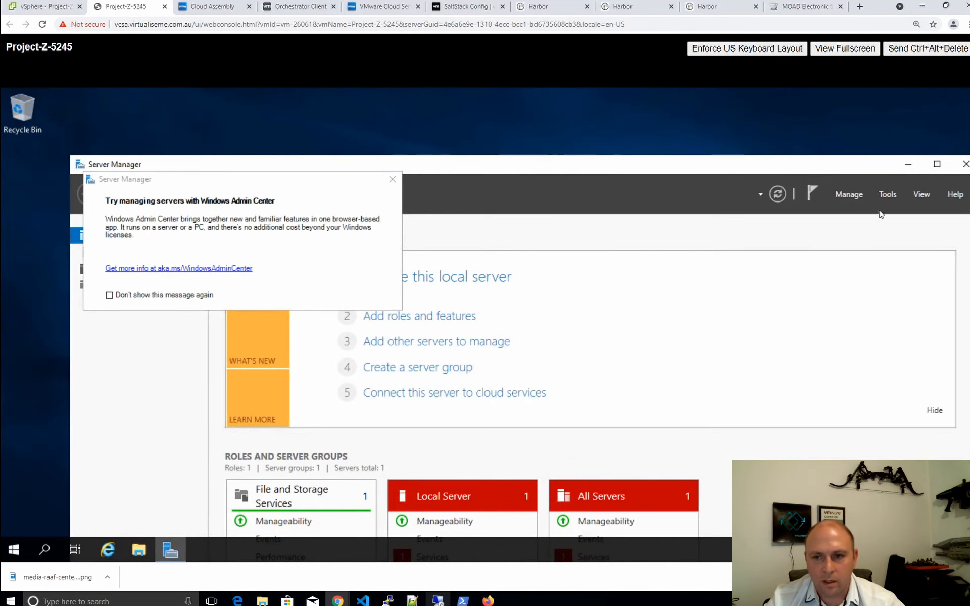
left_click(892, 196)
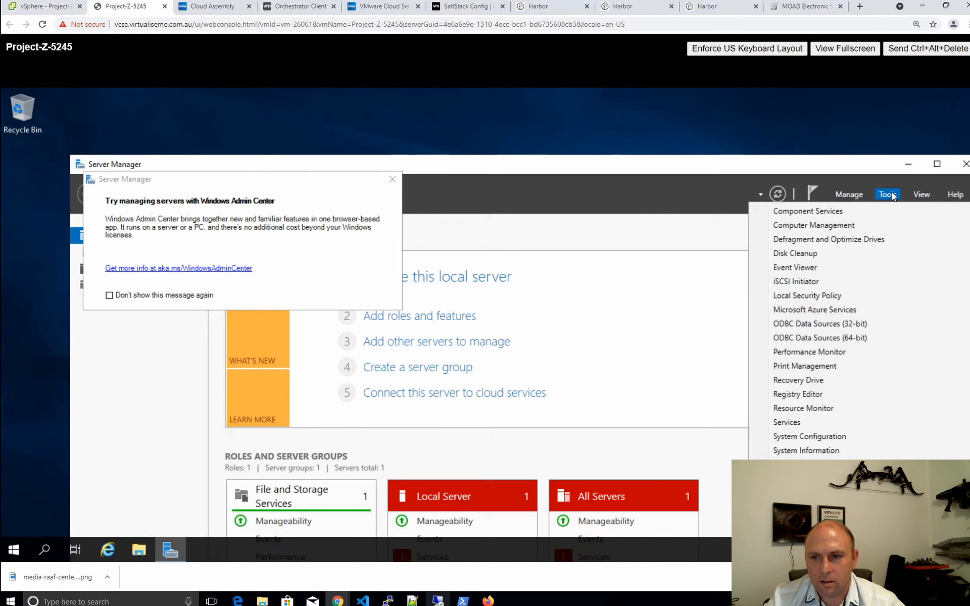
left_click(843, 227)
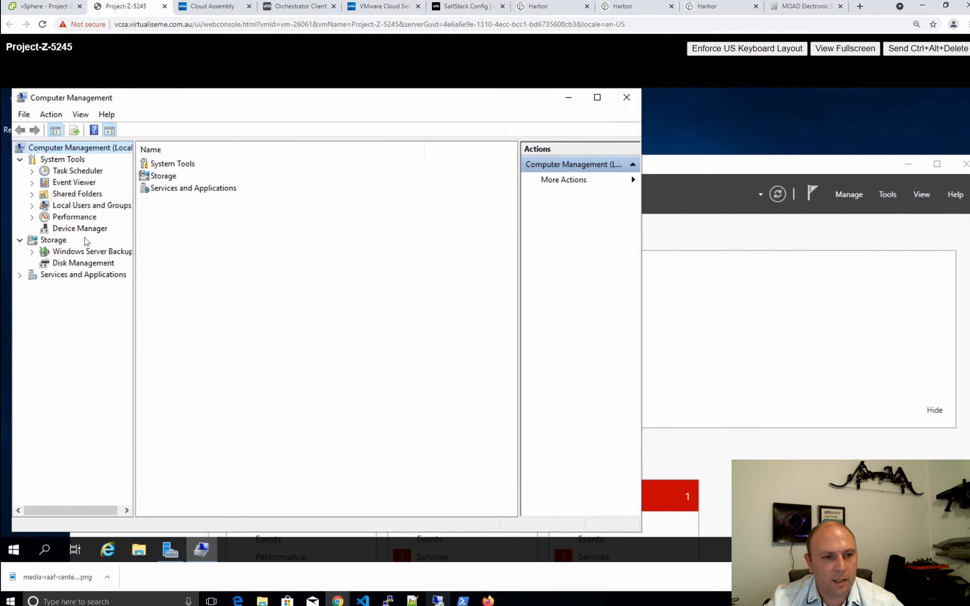
Check the Administrators group includes the requesting domain user, then close the properties and console tab
left_click(77, 206)
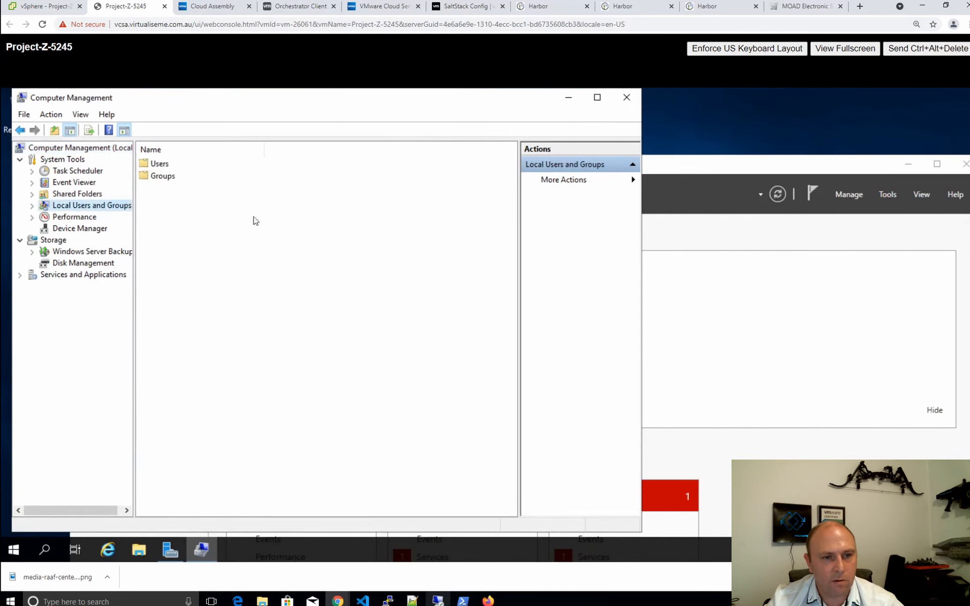
double_click(168, 179)
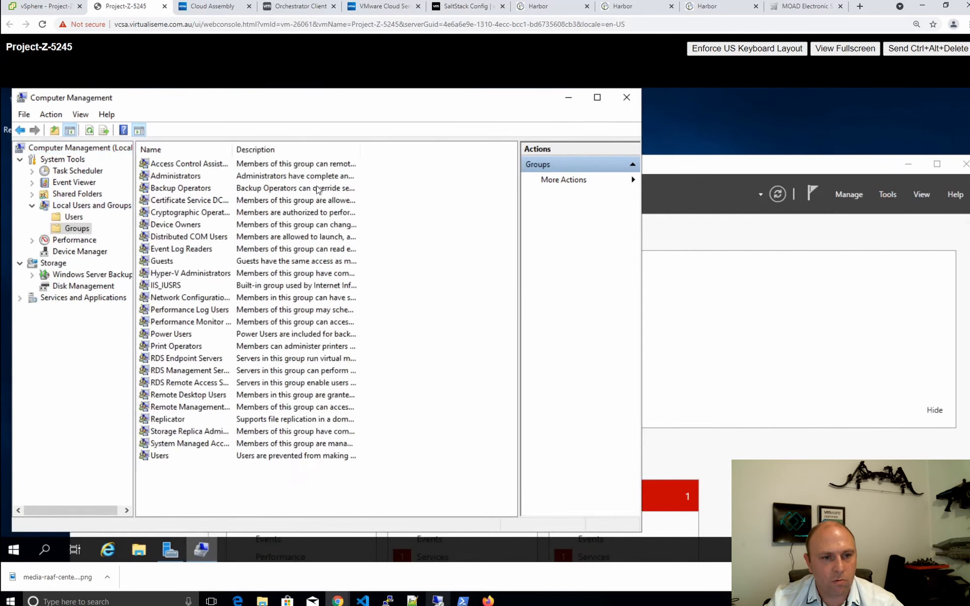
double_click(174, 179)
left_click(297, 320)
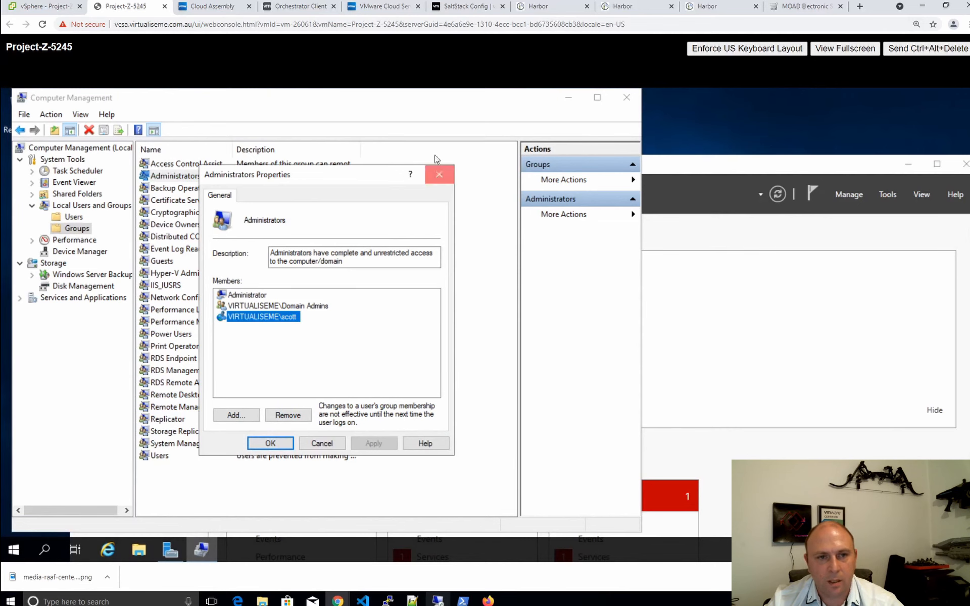
left_click(438, 173)
left_click(164, 6)
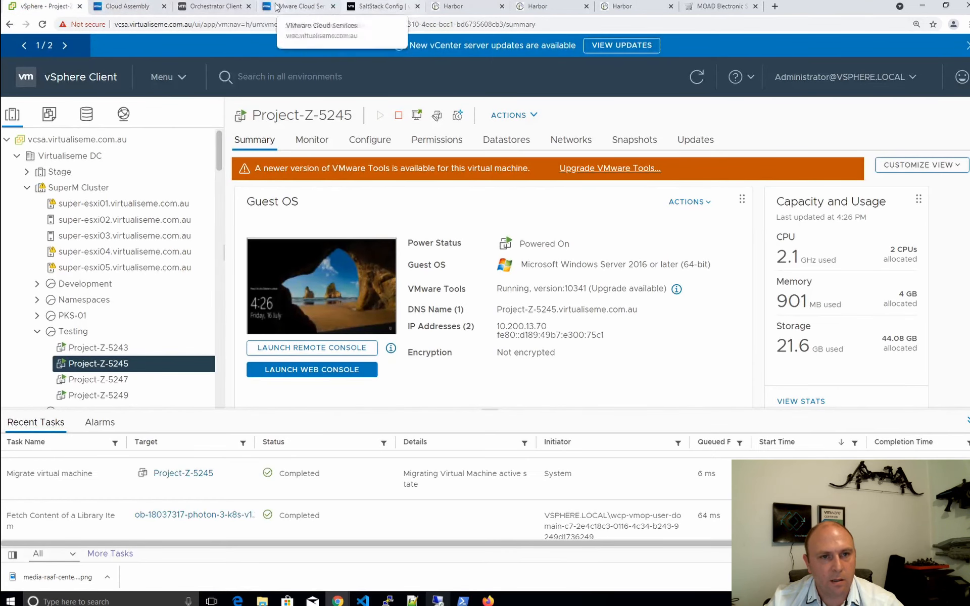
Open the Add Requesting User Workflow deployment's details from the Cloud Assembly Deployments list
left_click(211, 7)
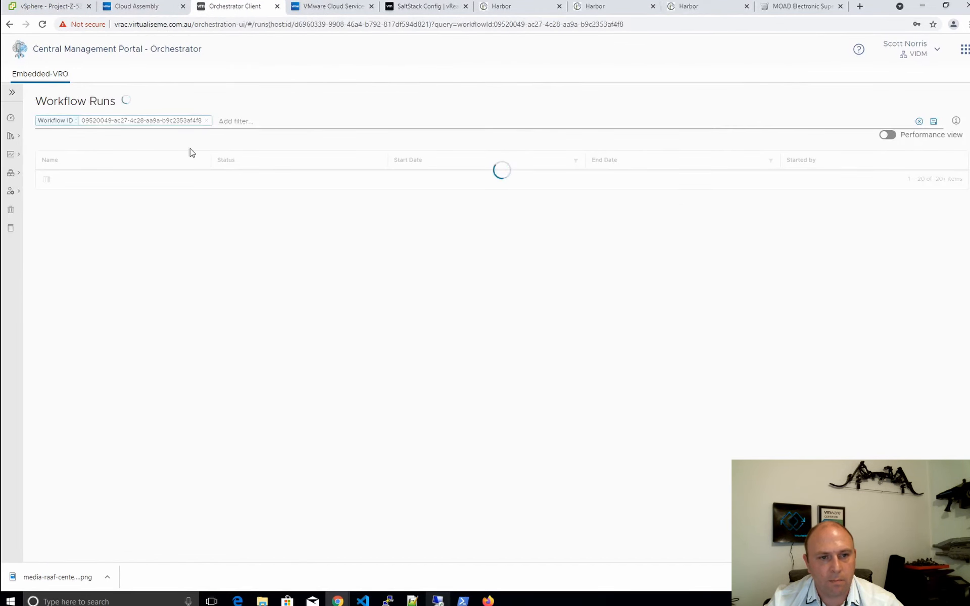
left_click(47, 6)
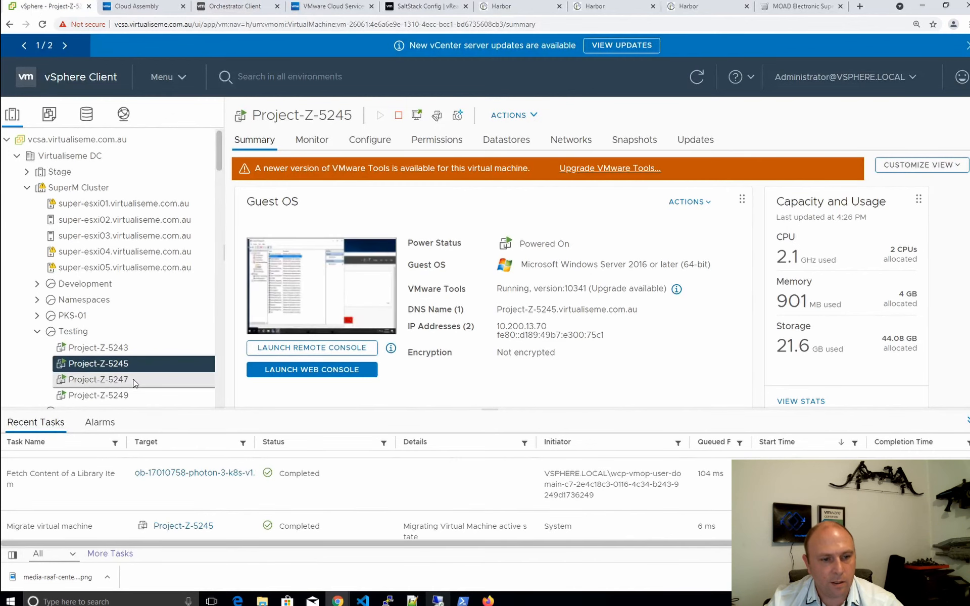
left_click(132, 6)
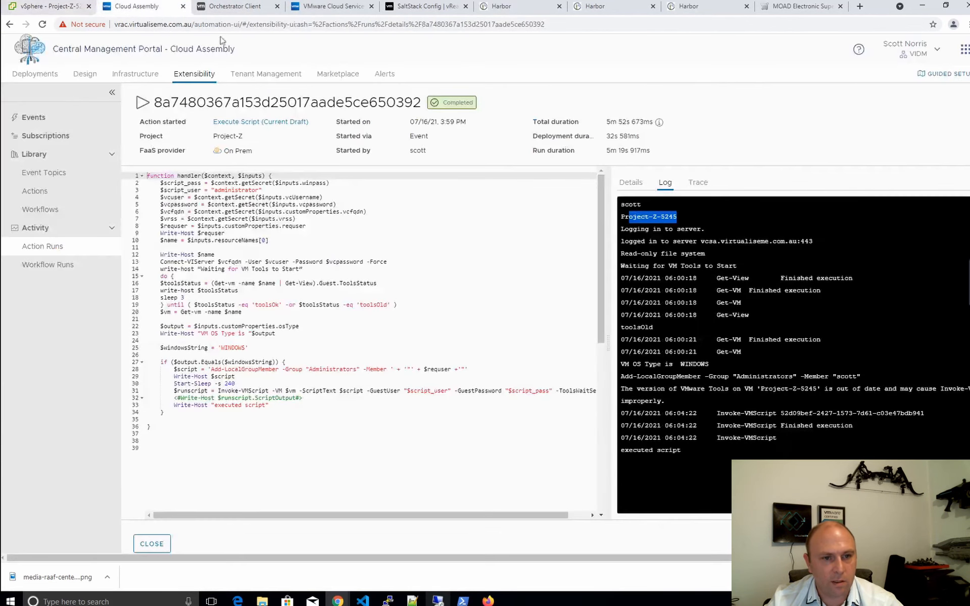
left_click(34, 74)
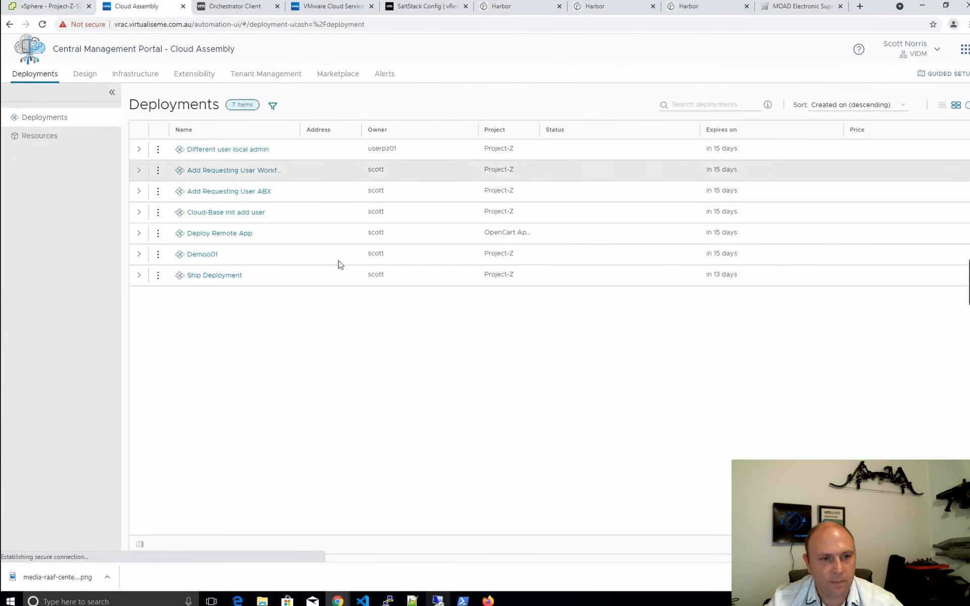
left_click(260, 171)
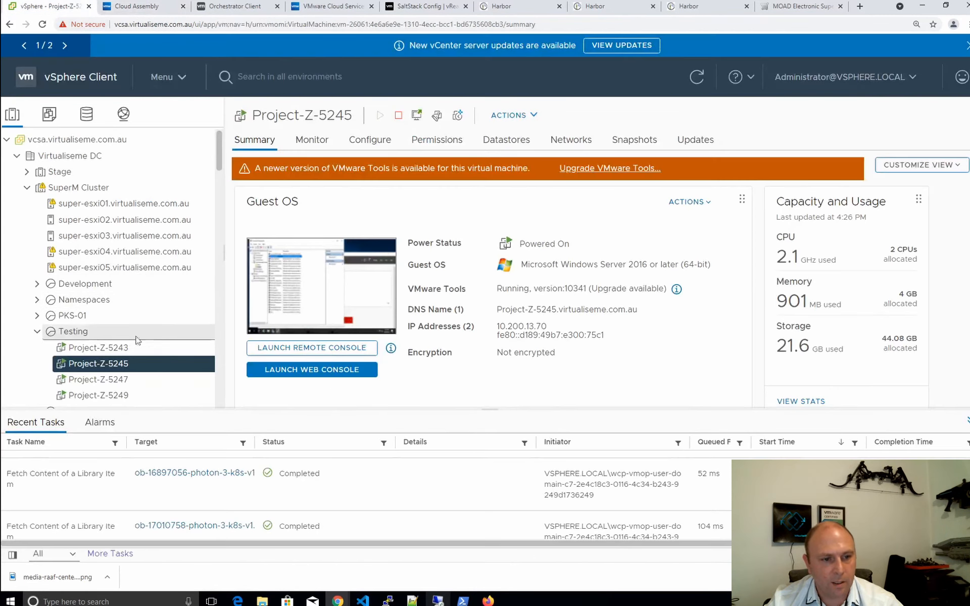
Open Project-Z-5247's web console and launch Computer Management
left_click(135, 379)
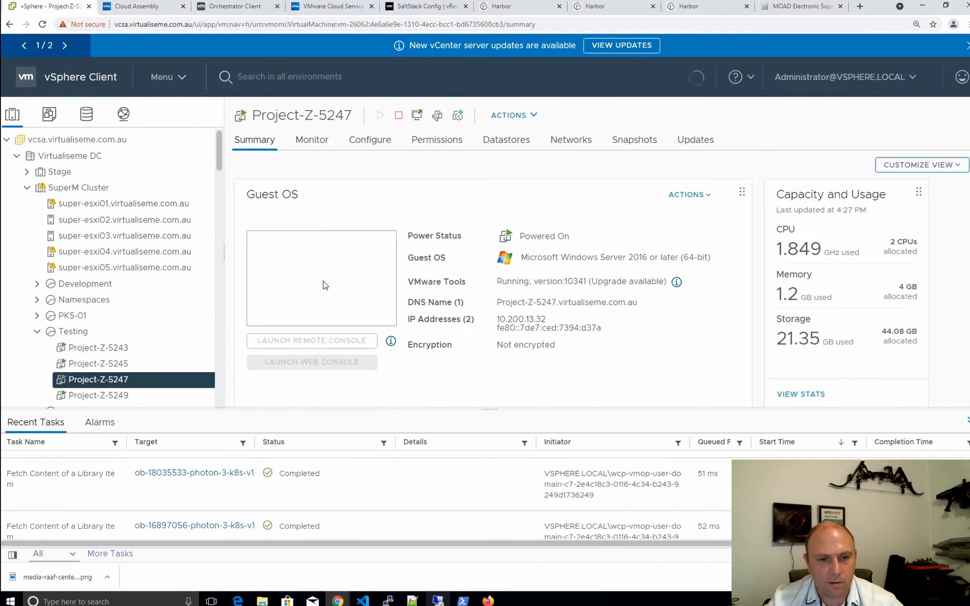
left_click(336, 291)
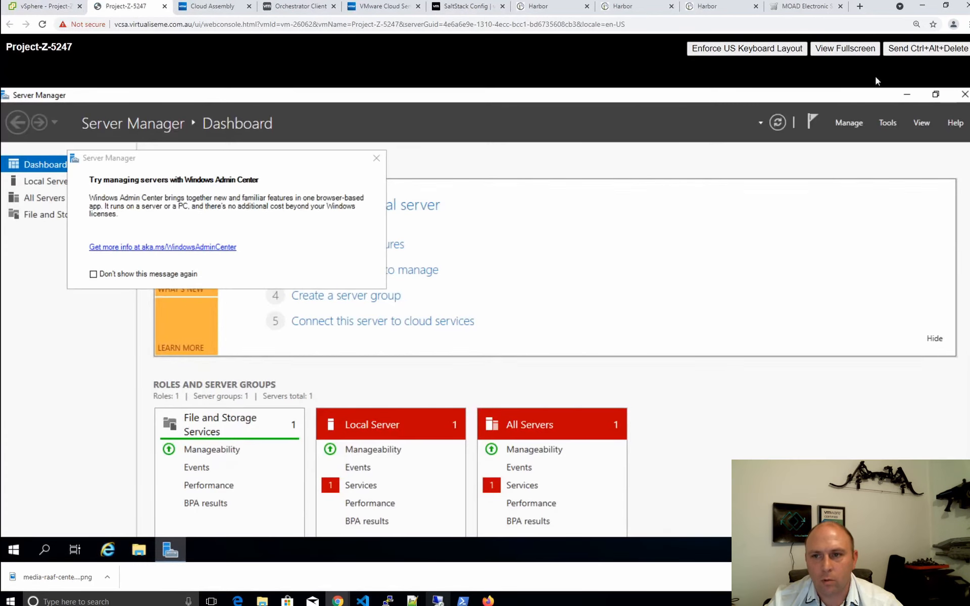
left_click(885, 122)
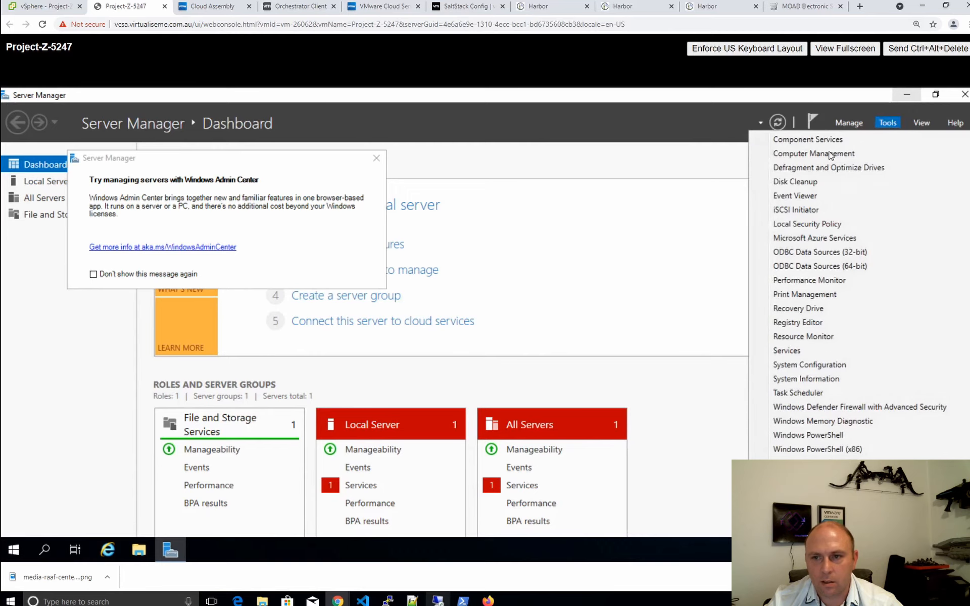
left_click(807, 153)
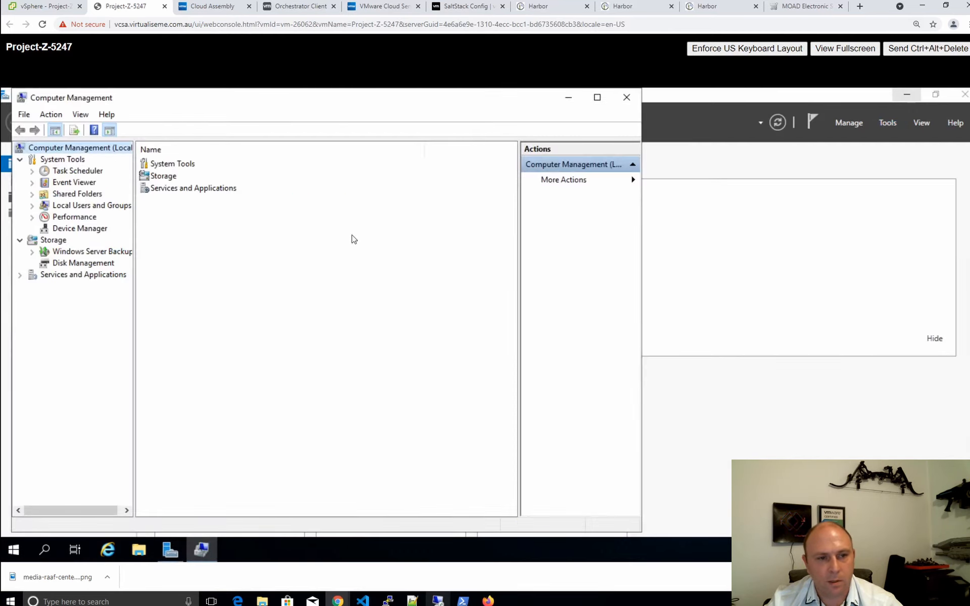
Review the Administrators group members under Local Users and Groups, then cancel the properties
left_click(71, 205)
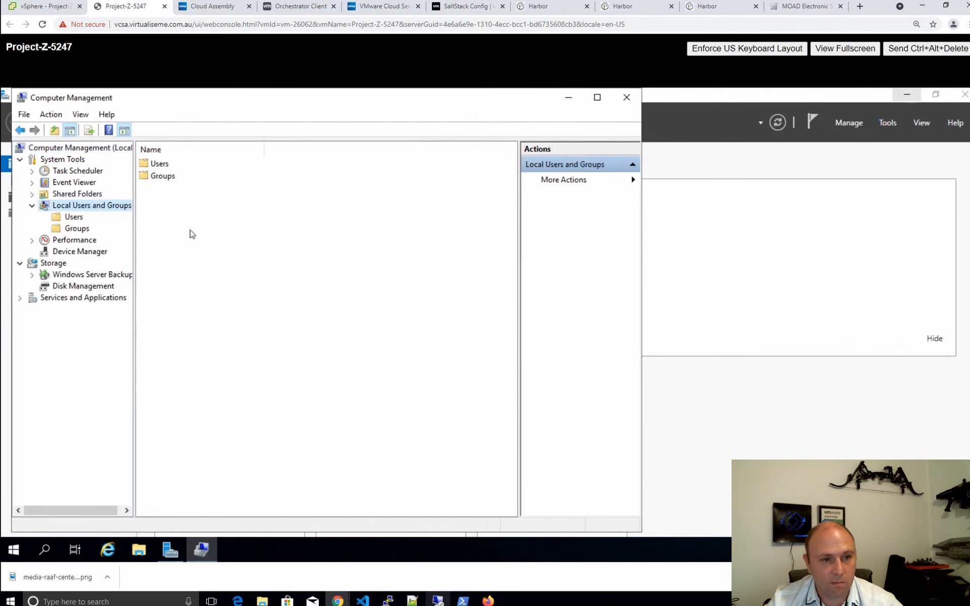
double_click(157, 179)
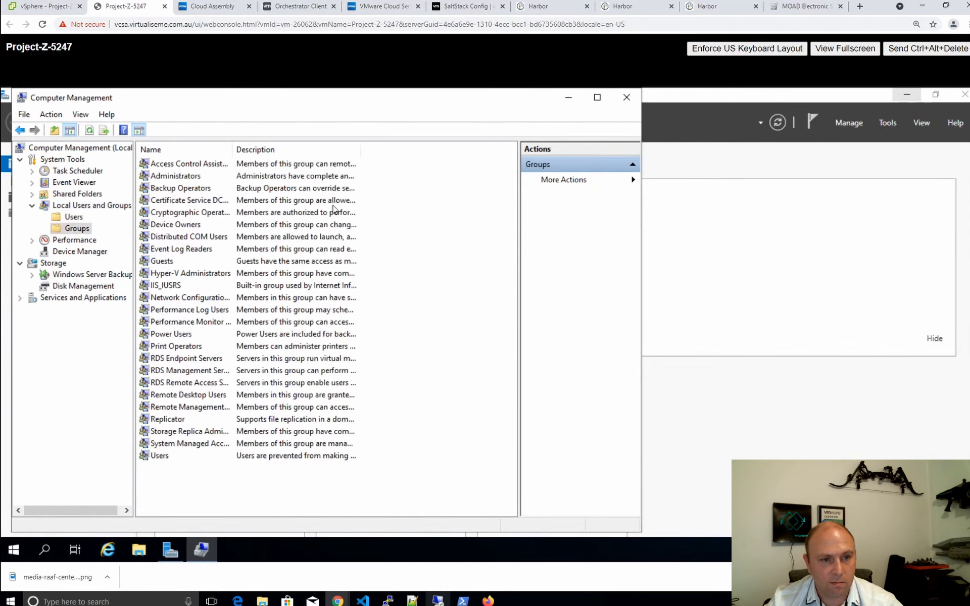
double_click(176, 177)
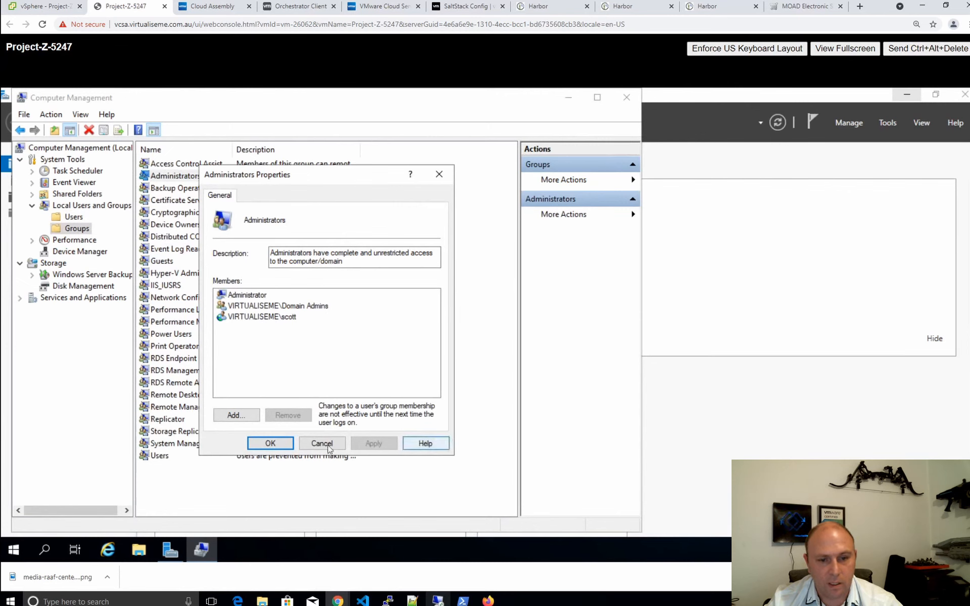
left_click(311, 446)
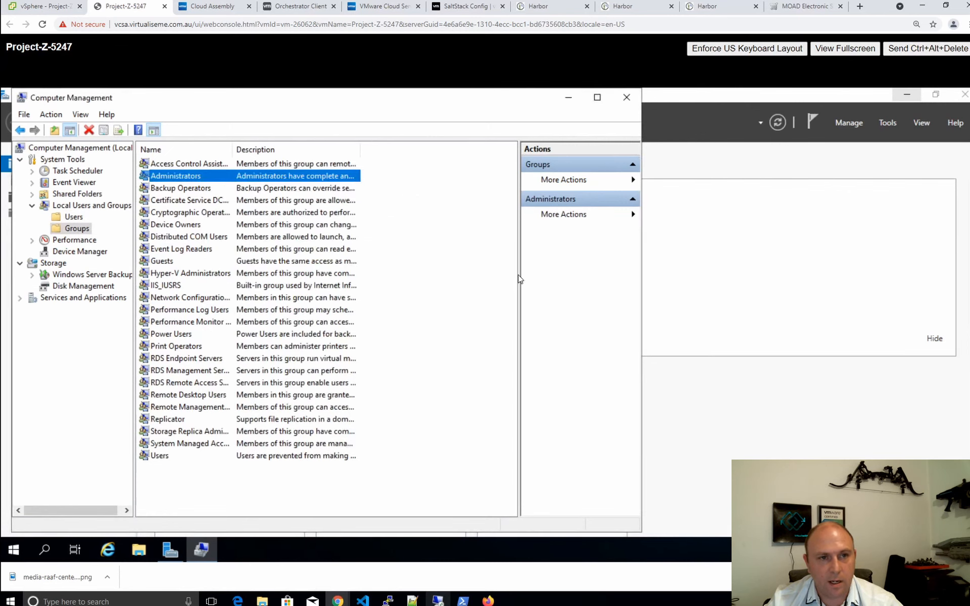
Note the owner of the 'Different user local admin' deployment, then show its VM Project-Z-5249 in vSphere
left_click(165, 6)
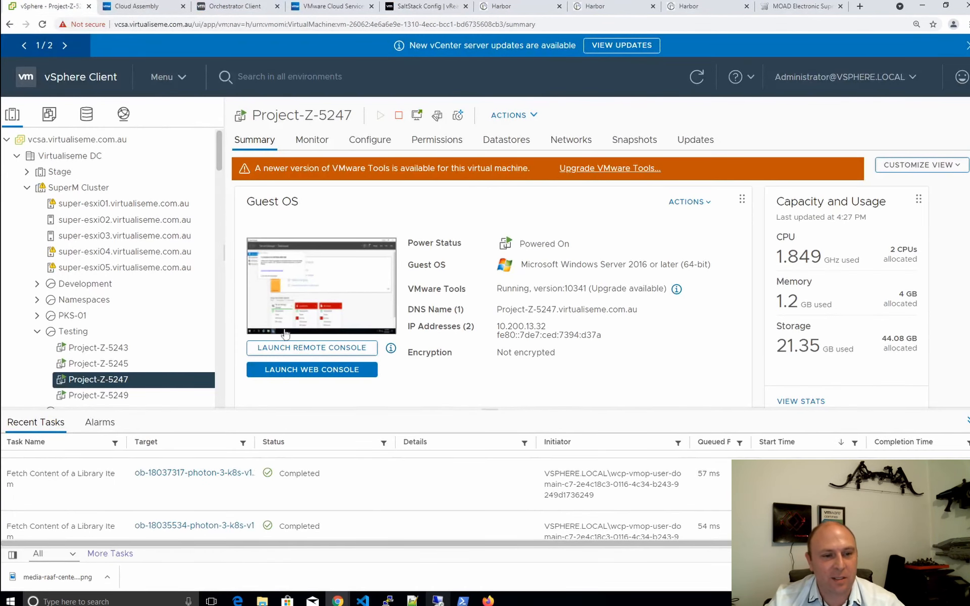
left_click(138, 11)
left_click(146, 542)
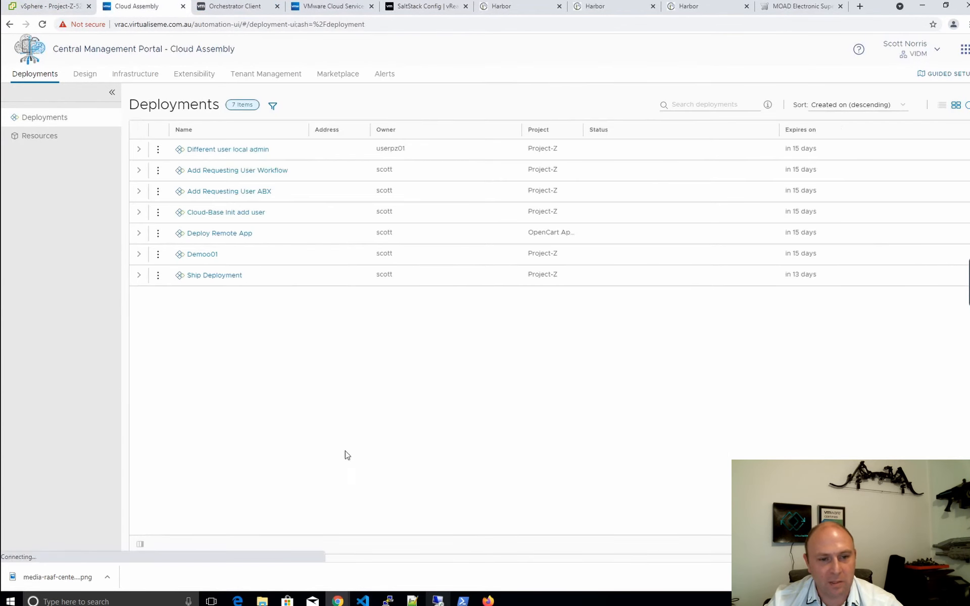
left_click(235, 150)
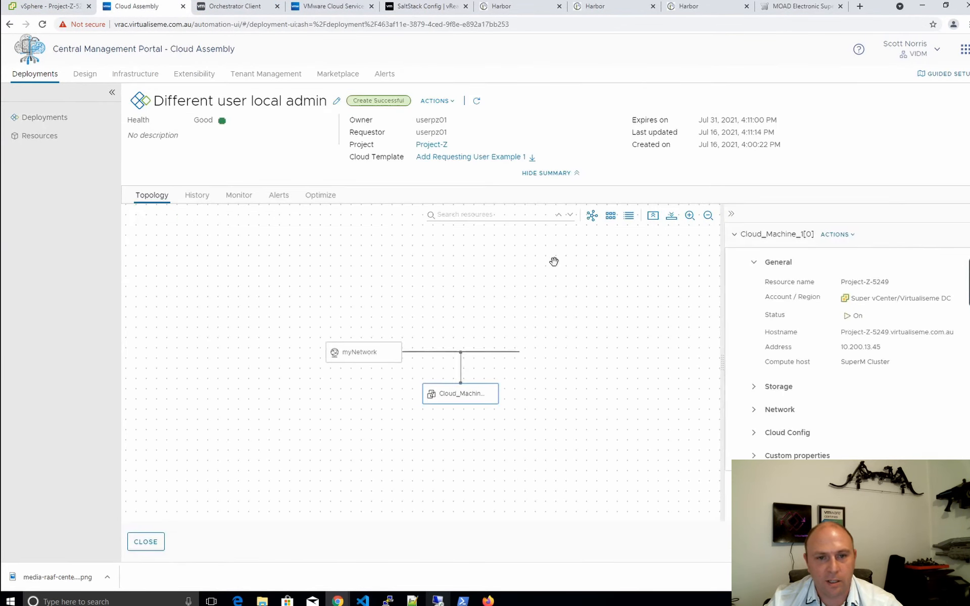
left_click_drag(449, 120, 403, 121)
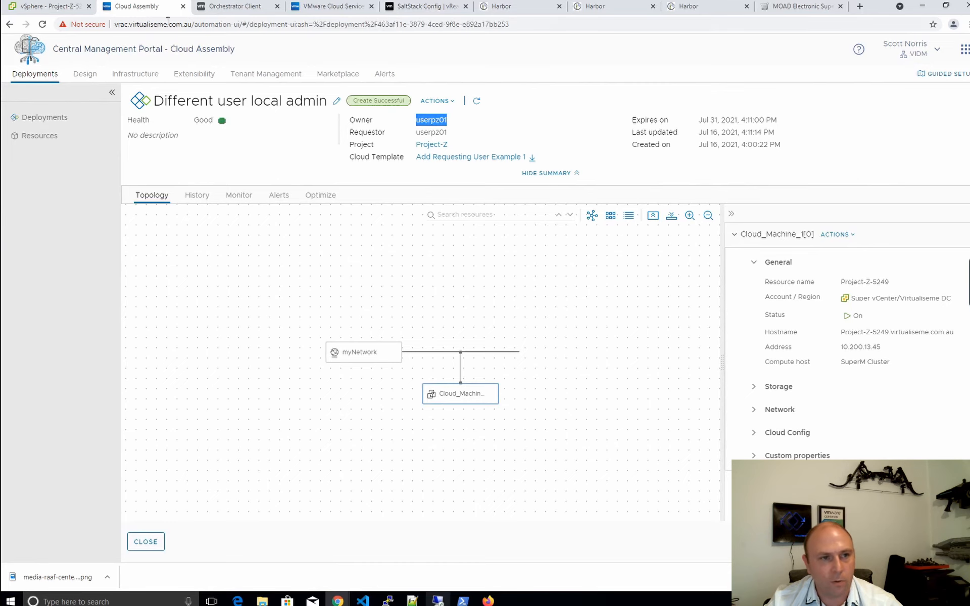
left_click(51, 6)
left_click(99, 395)
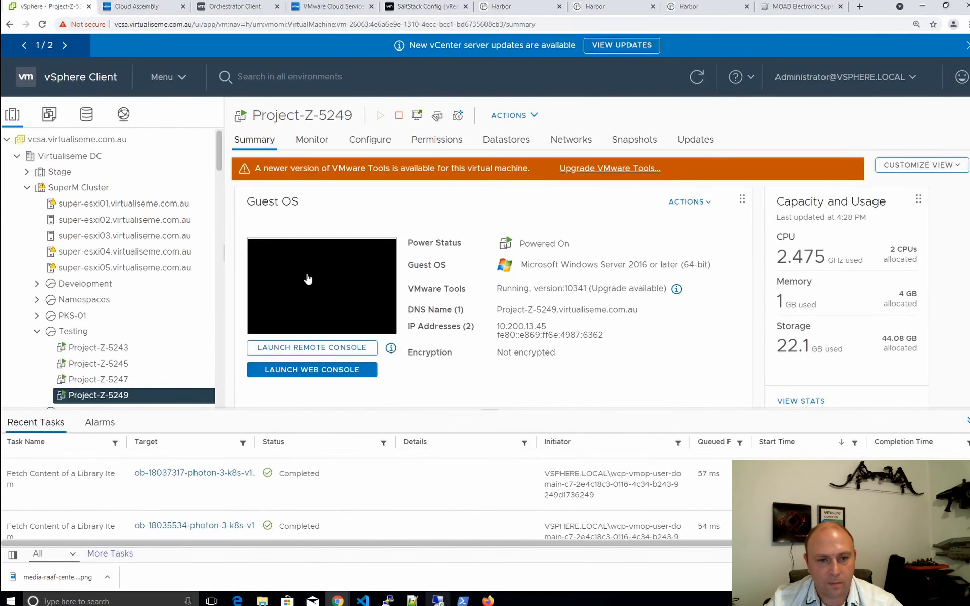
Open Project-Z-5249's web console and bring up the Other user sign-in screen via Ctrl+Alt+Delete
left_click(303, 282)
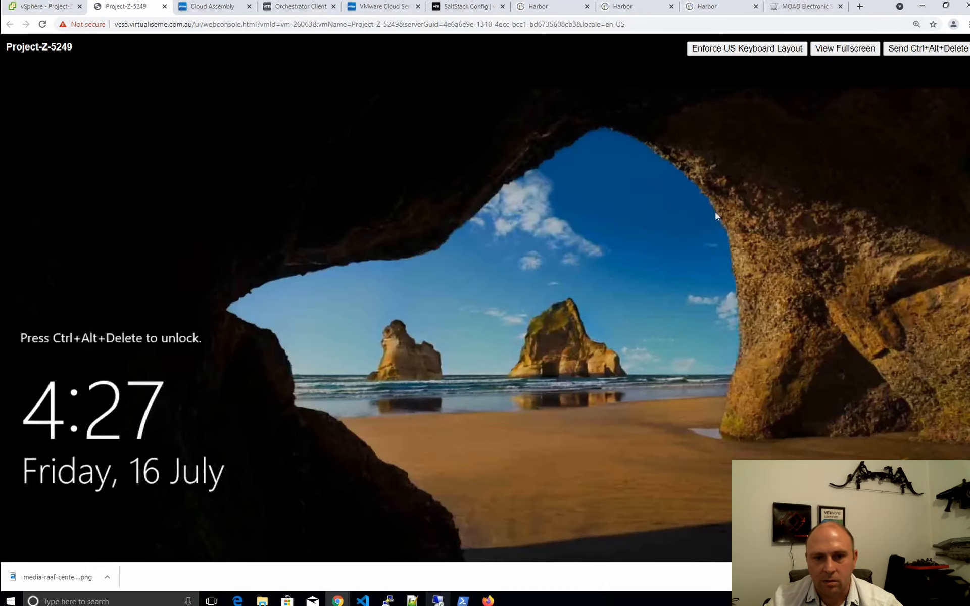
left_click(912, 48)
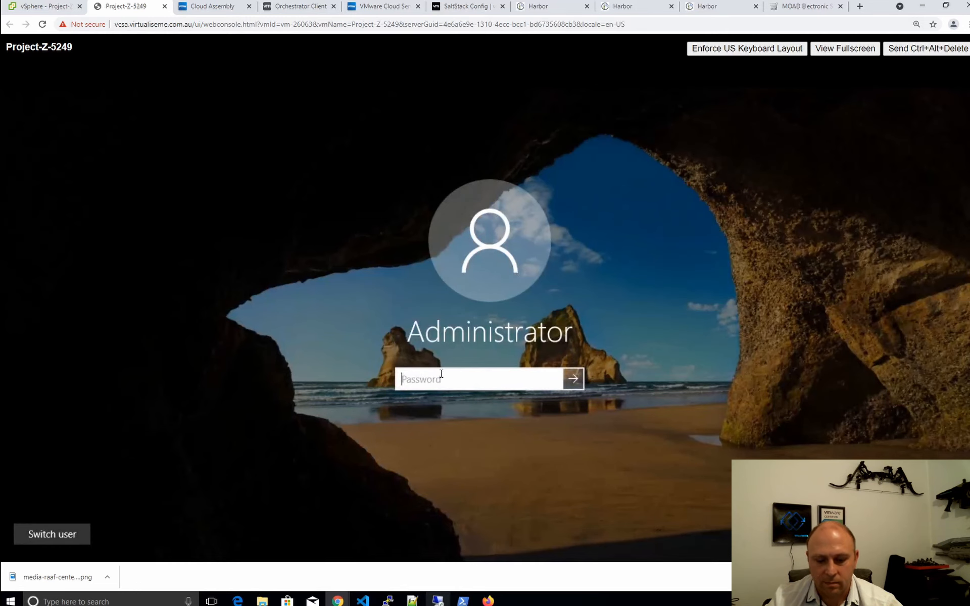
left_click(62, 541)
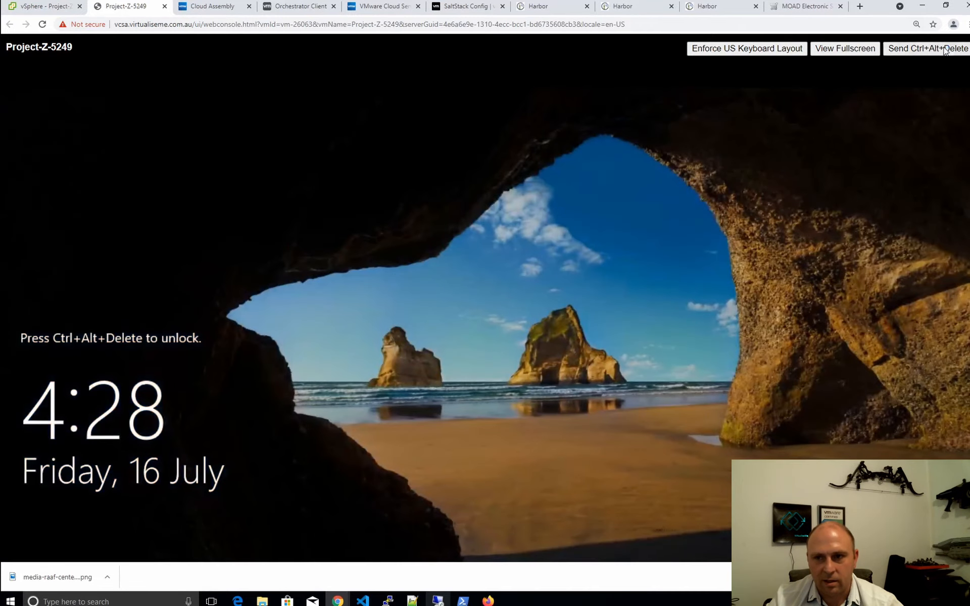
left_click(944, 50)
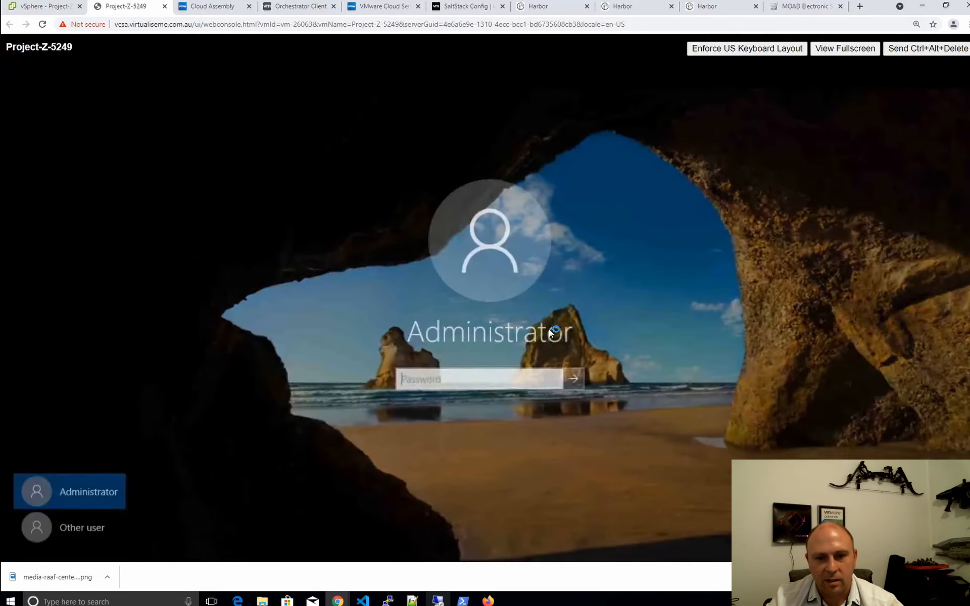
left_click(103, 525)
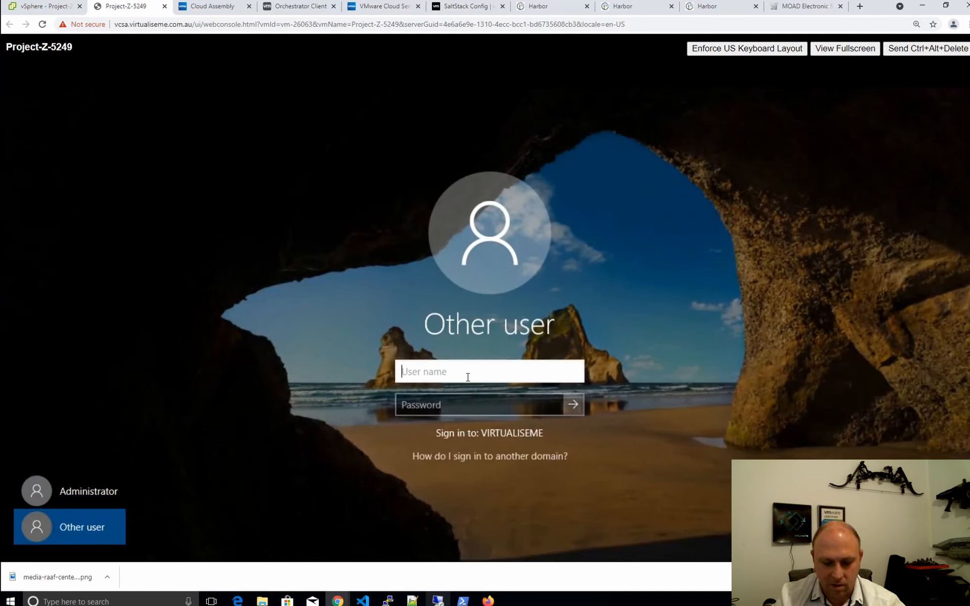
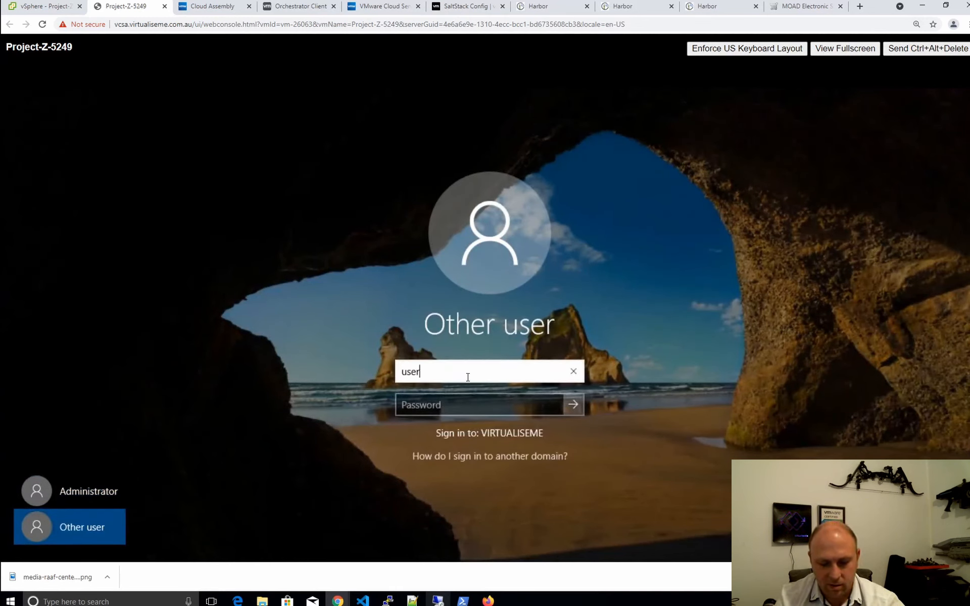
Sign in with the requesting domain user's username and password
key("Tab")
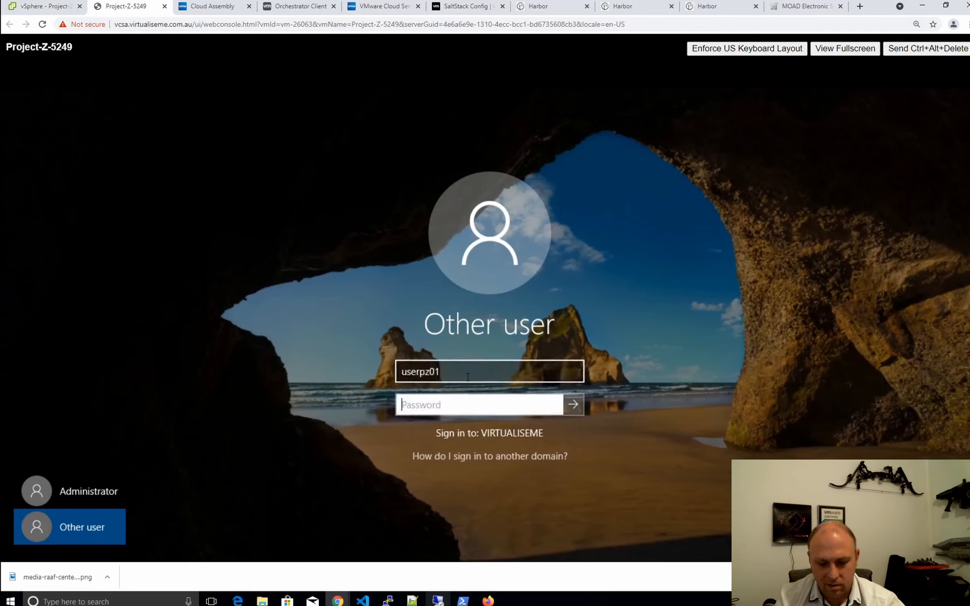
key("Return")
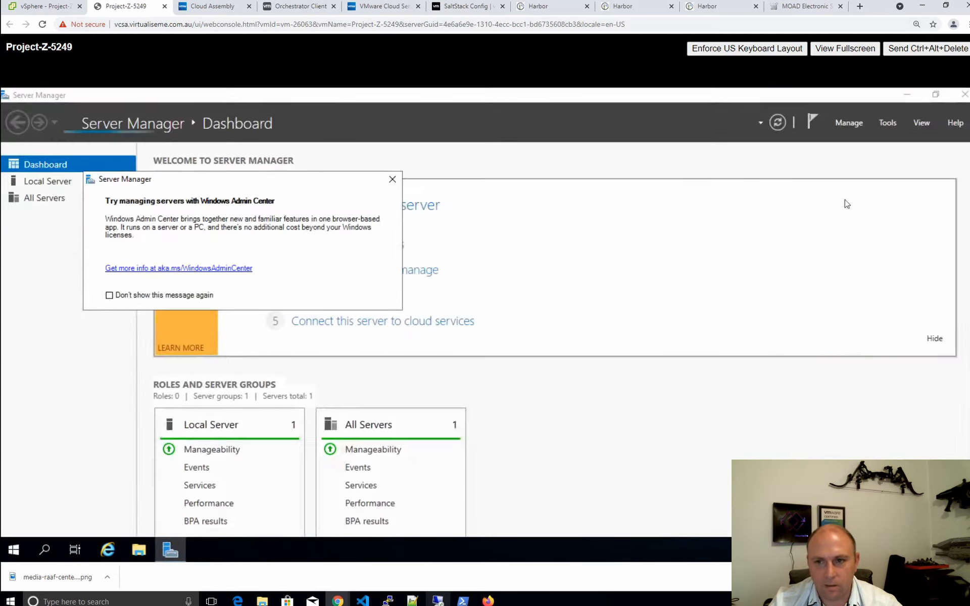
Launch Computer Management from Server Manager's Tools menu and close the Windows Admin Center prompt
left_click(884, 123)
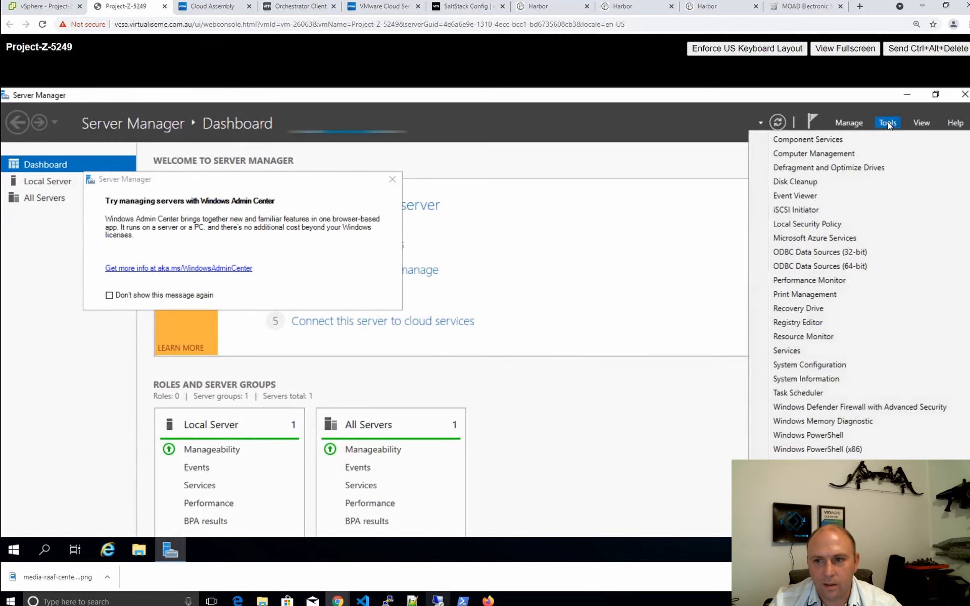
left_click(809, 154)
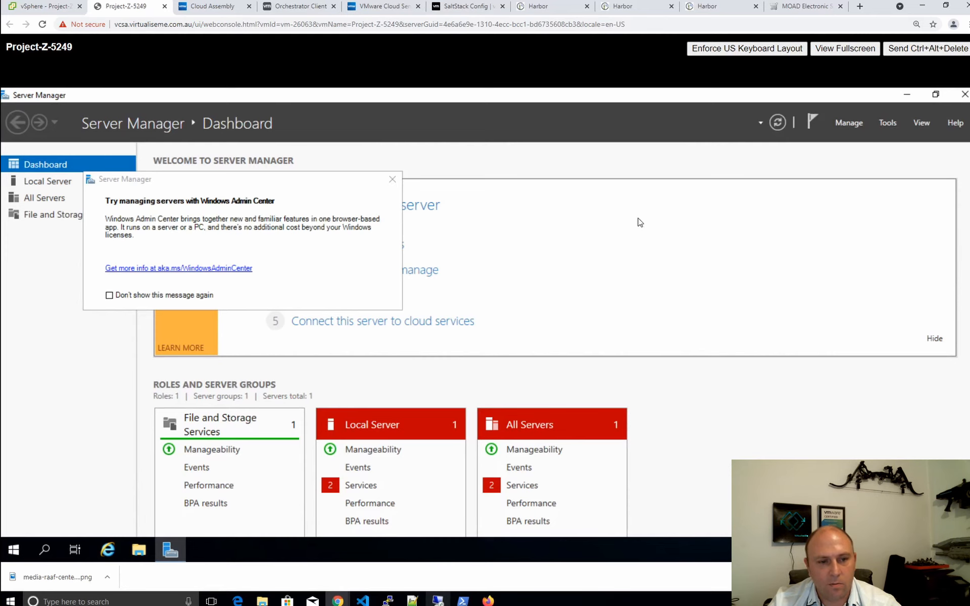
left_click(392, 179)
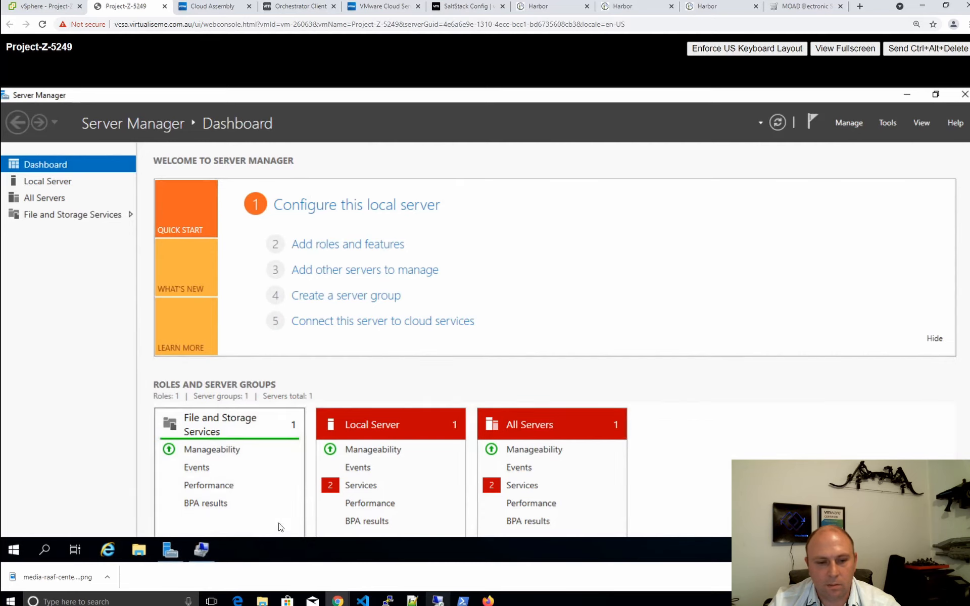
Open Local Users and Groups > Groups > Administrators to confirm the requesting user is listed as a member
left_click(201, 551)
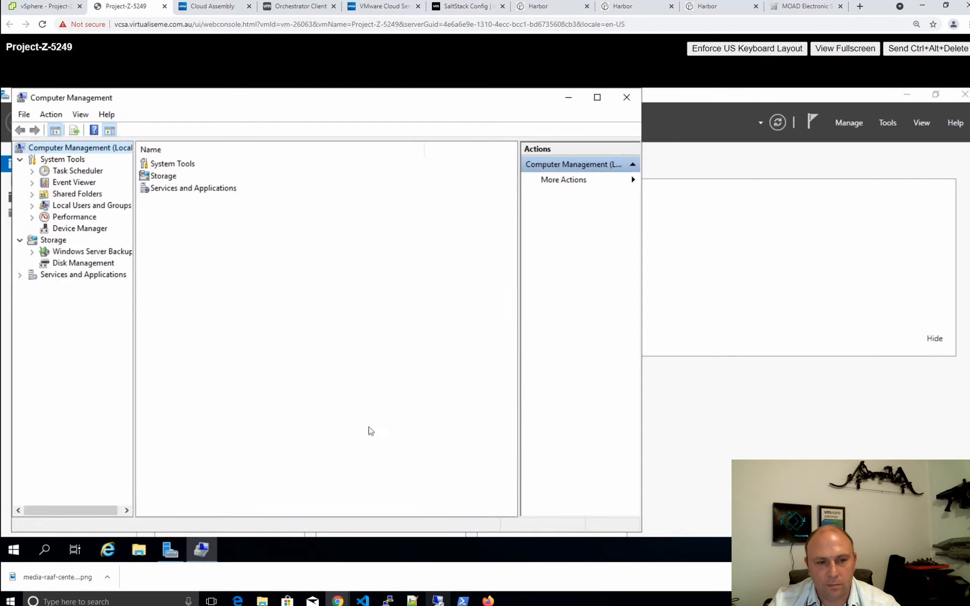
left_click(73, 206)
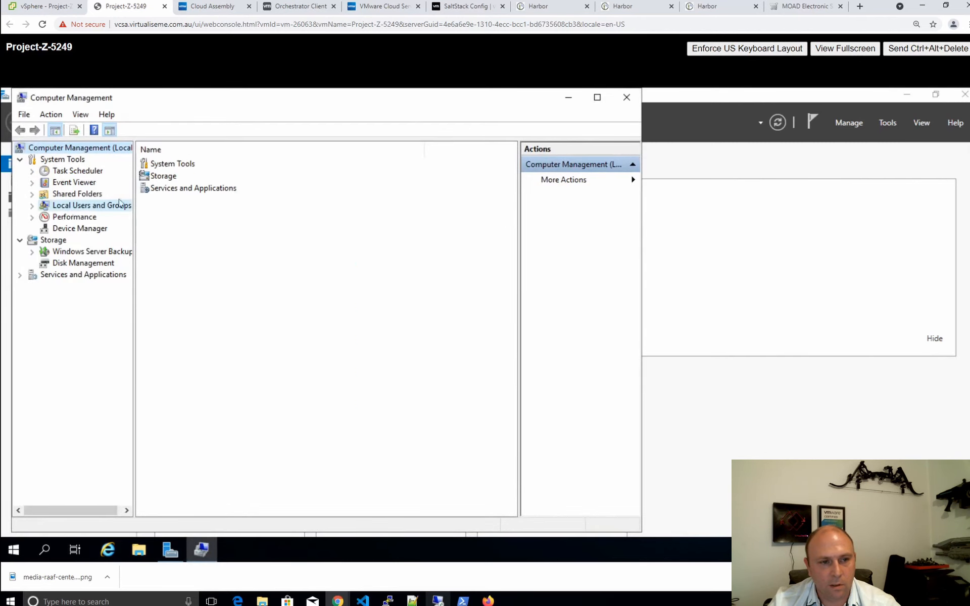
double_click(160, 177)
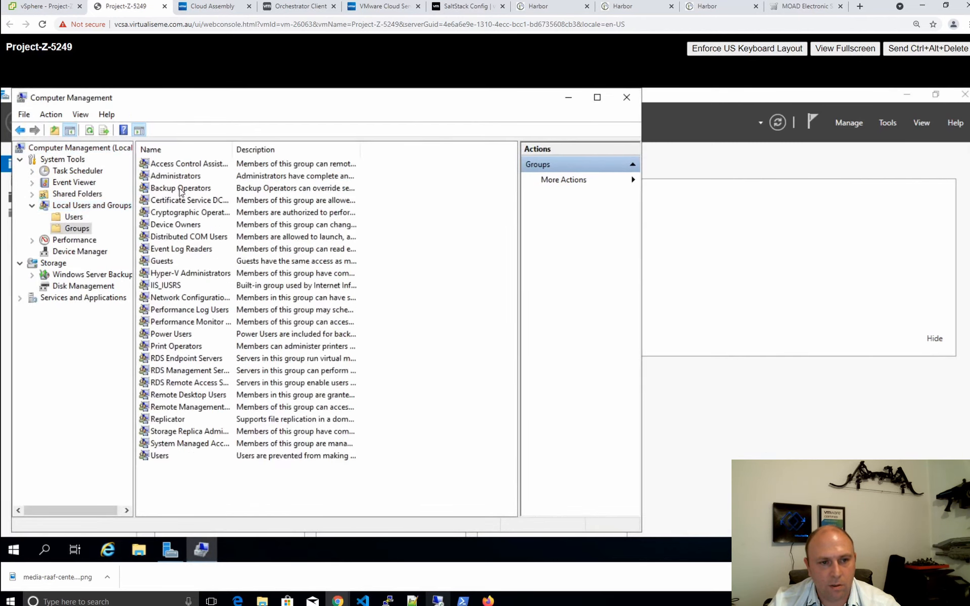
double_click(176, 175)
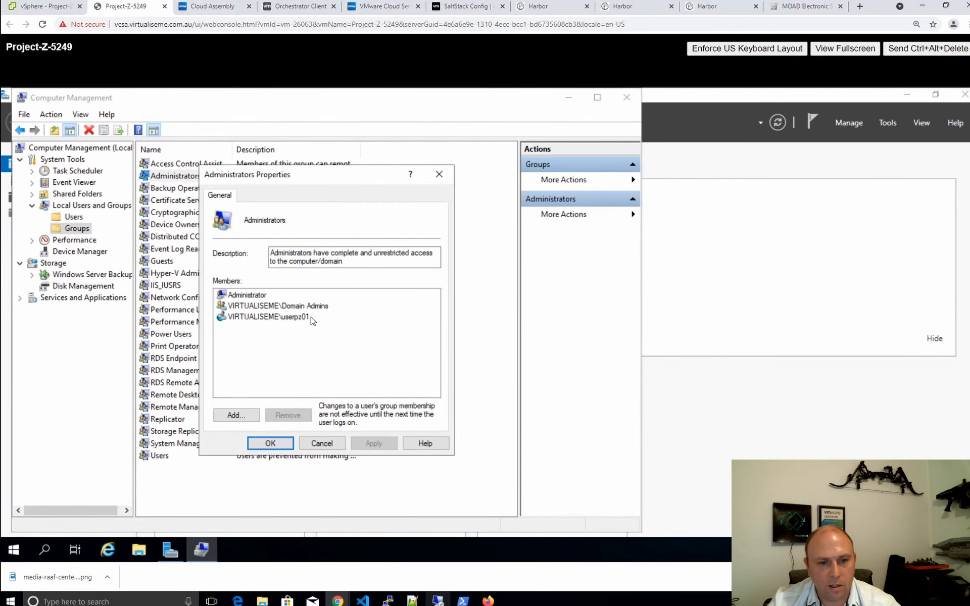
left_click(234, 317)
left_click(365, 326)
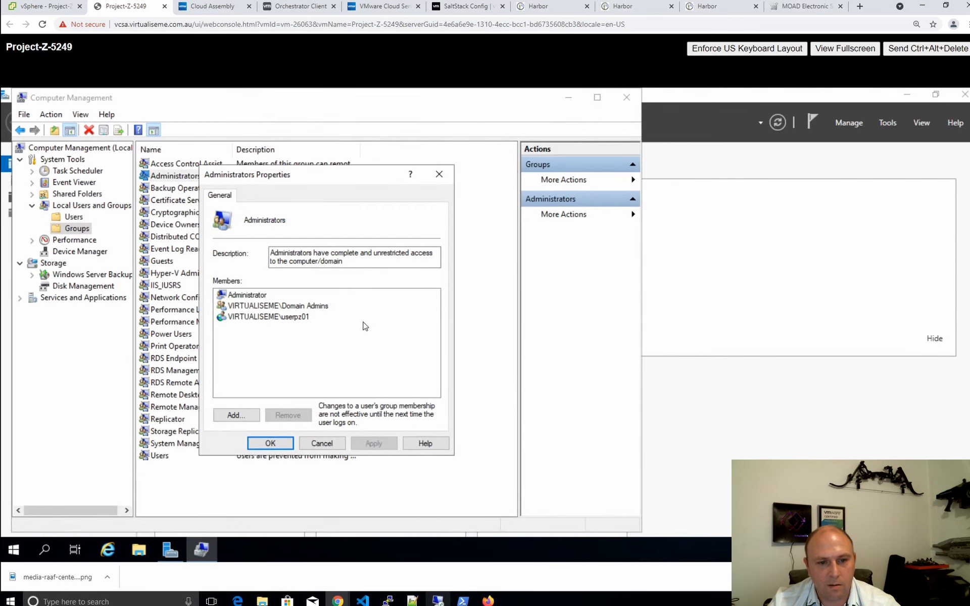